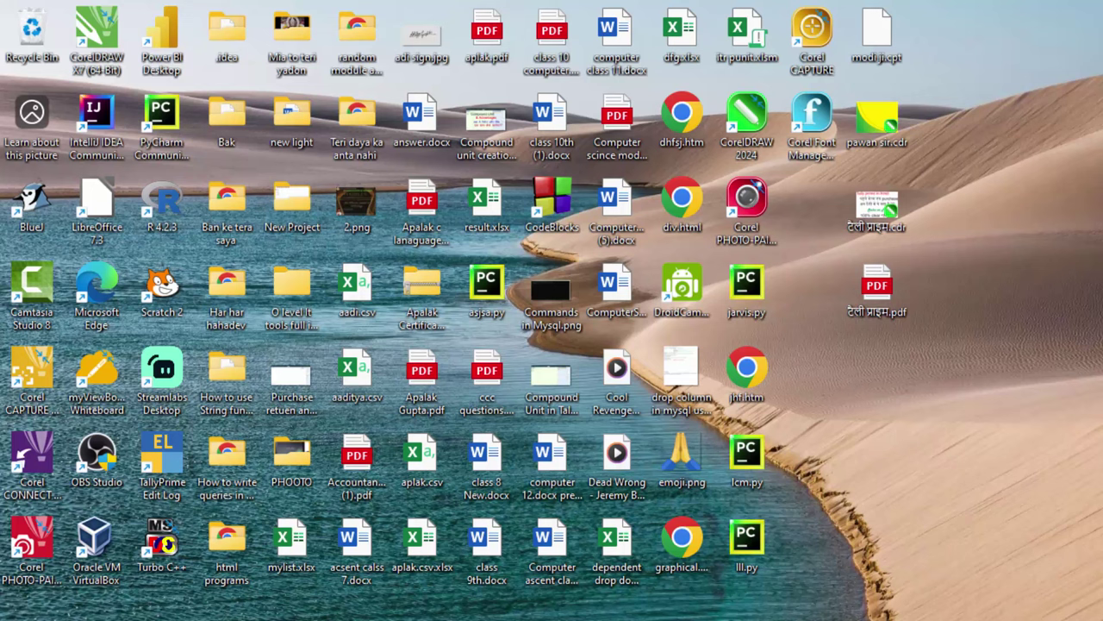
Refresh the Windows desktop from its right-click menu
right_click(1044, 211)
click(992, 208)
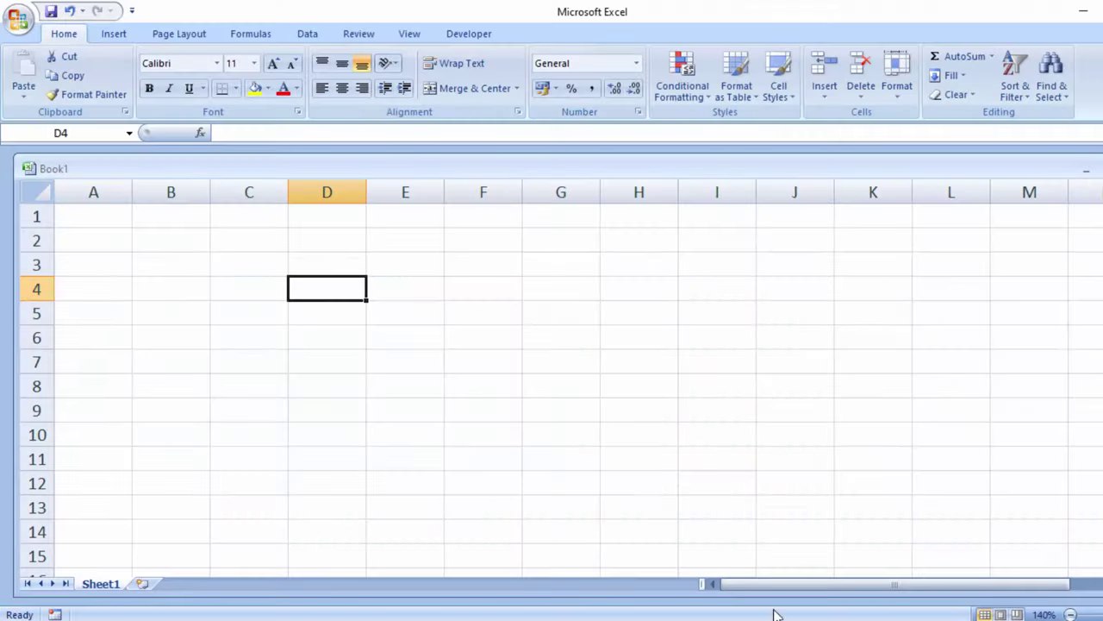
click(392, 268)
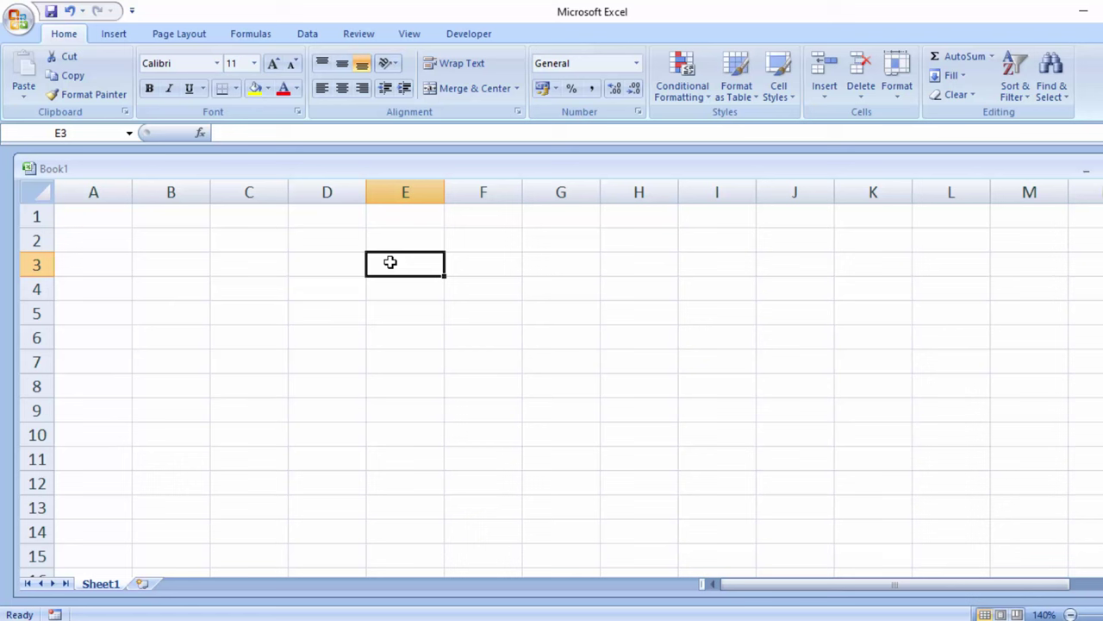
text(.xls)
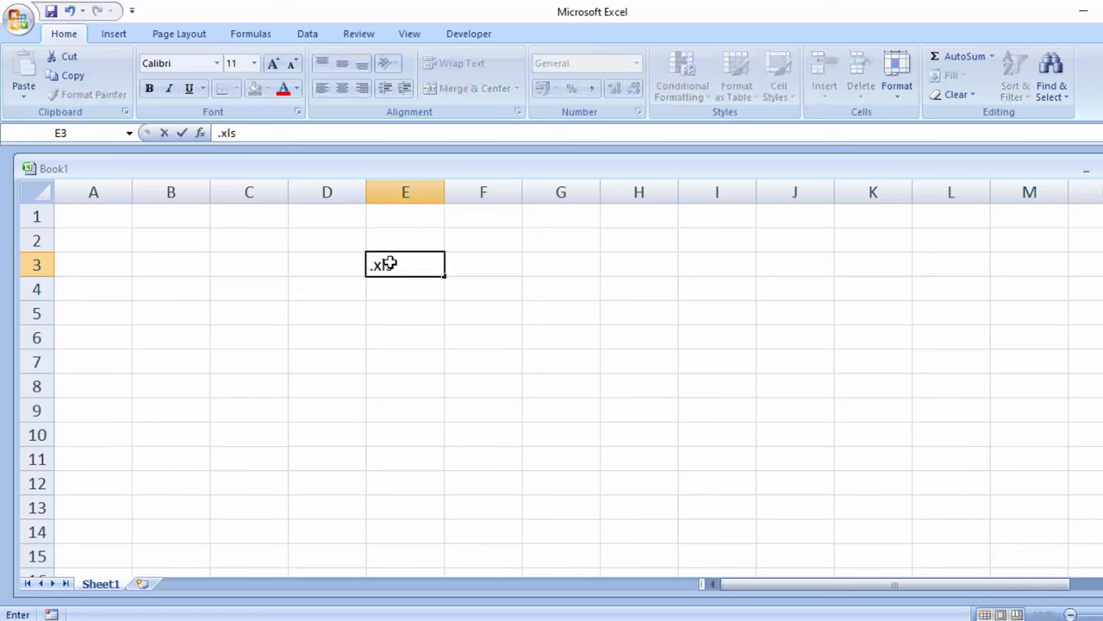
key(Tab)
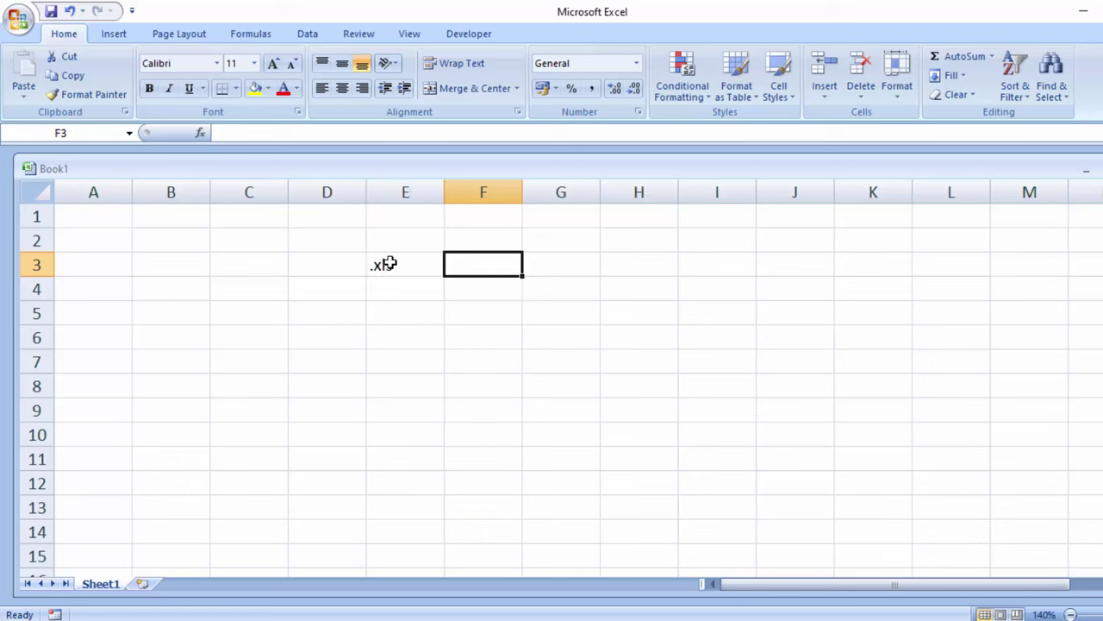
text(.xlsx)
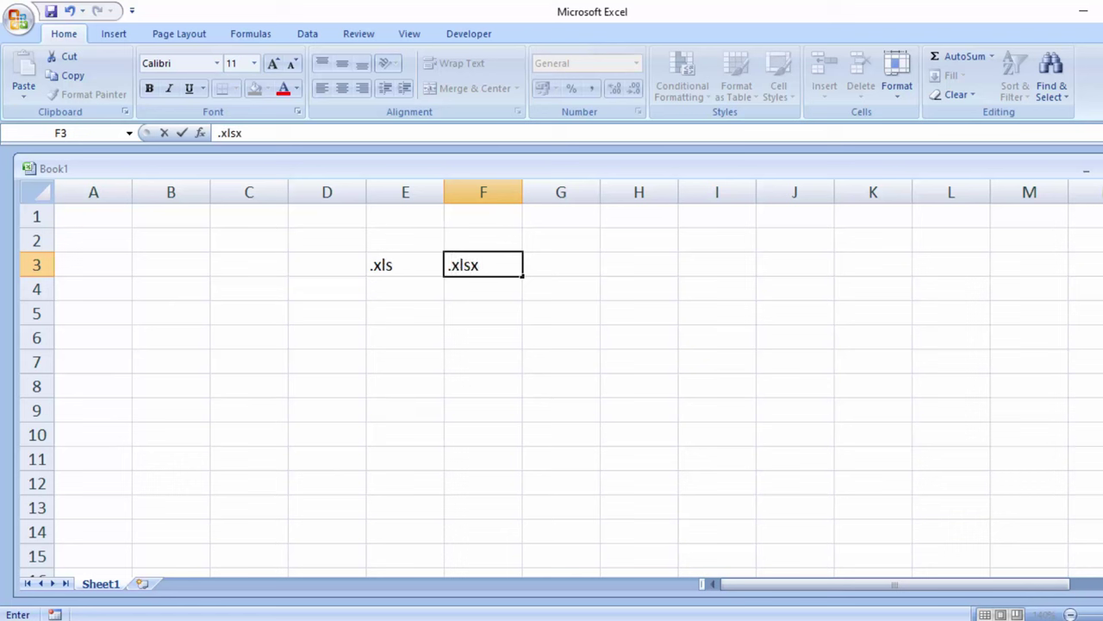
click(509, 426)
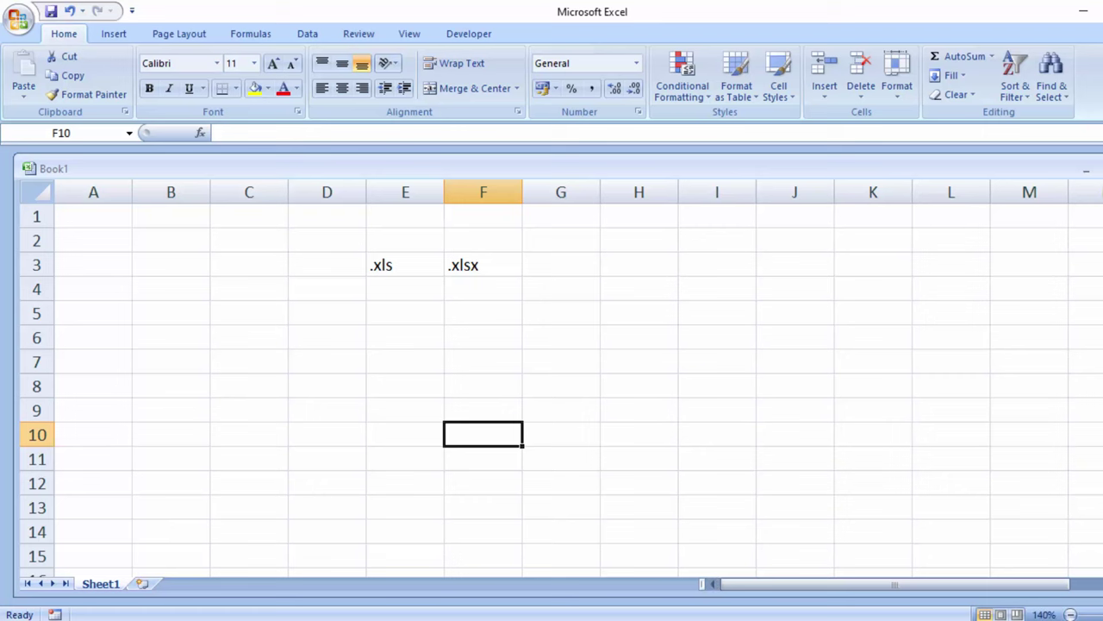
scroll(480, 291, up, 2)
scroll(480, 290, up, 1)
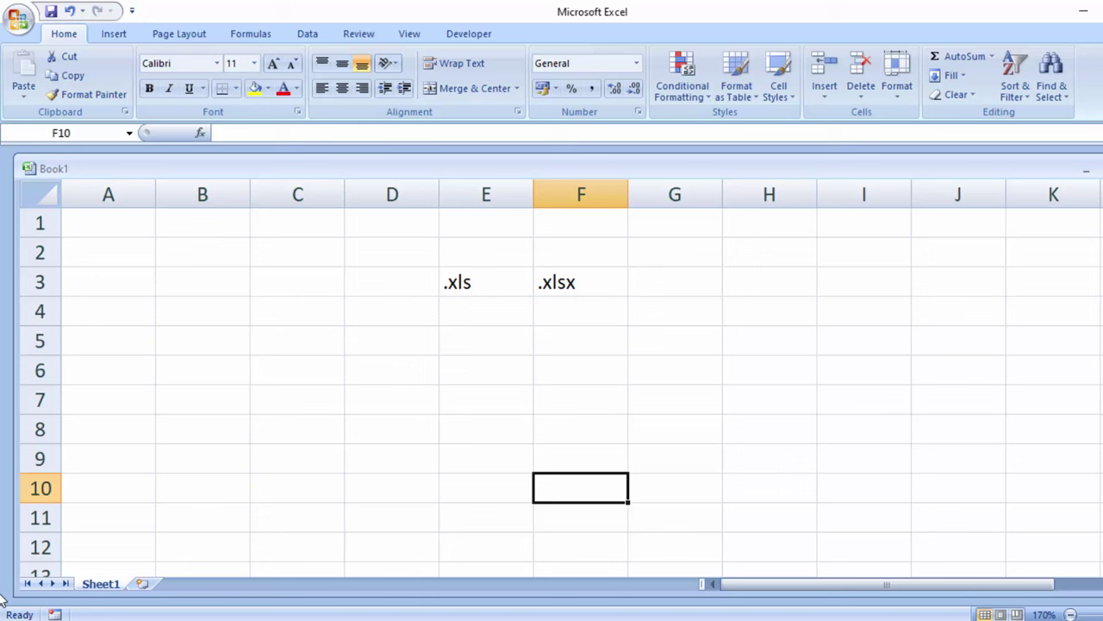
click(496, 285)
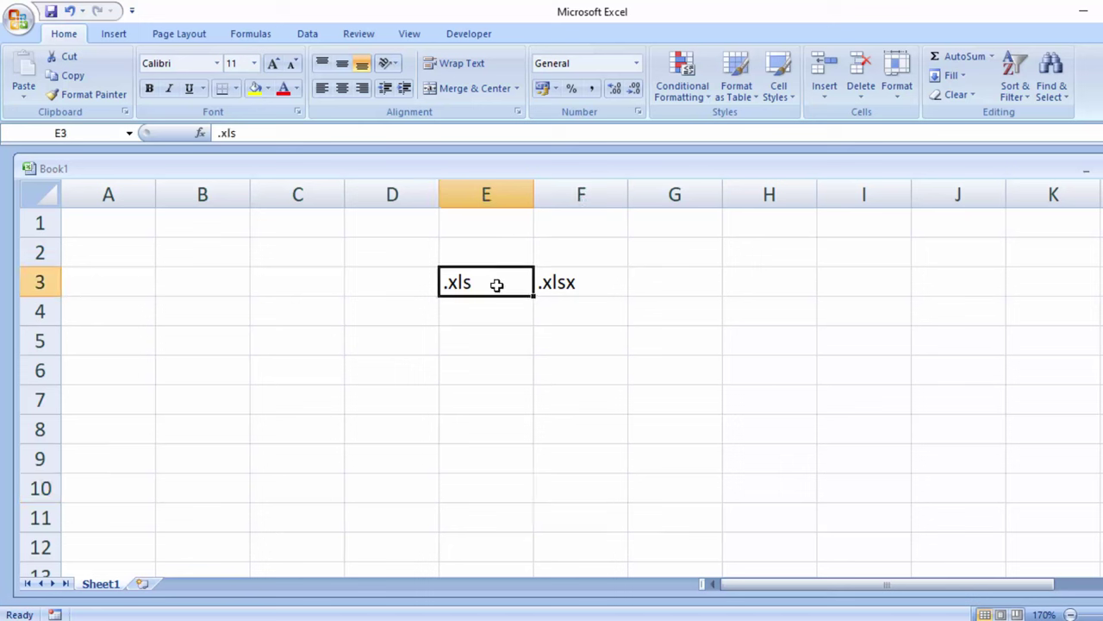
drag(497, 285, 582, 287)
click(569, 310)
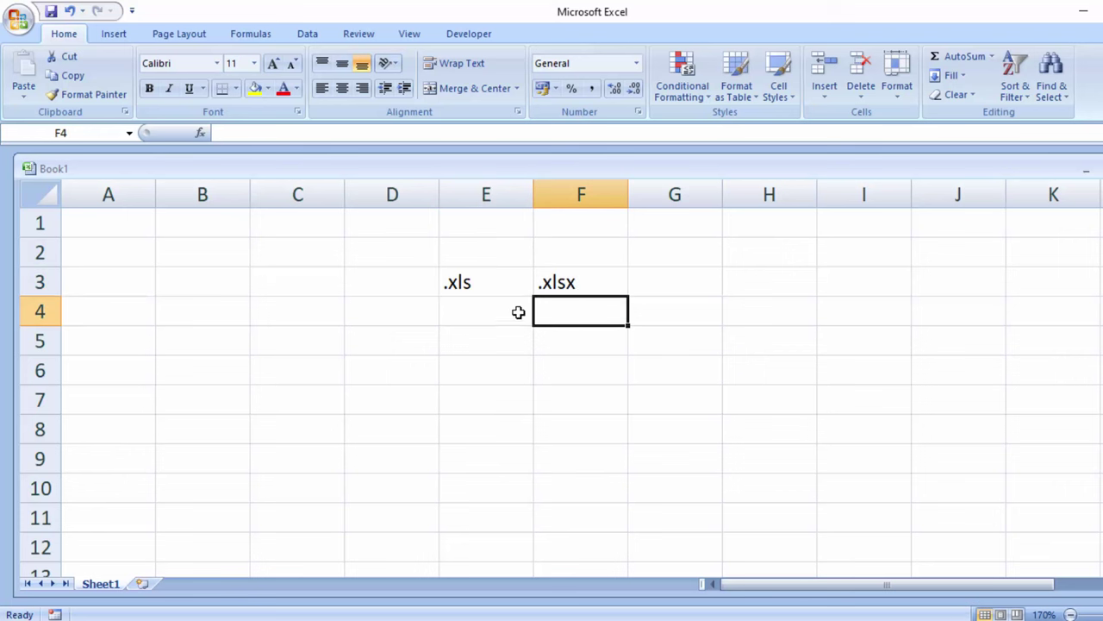
click(570, 283)
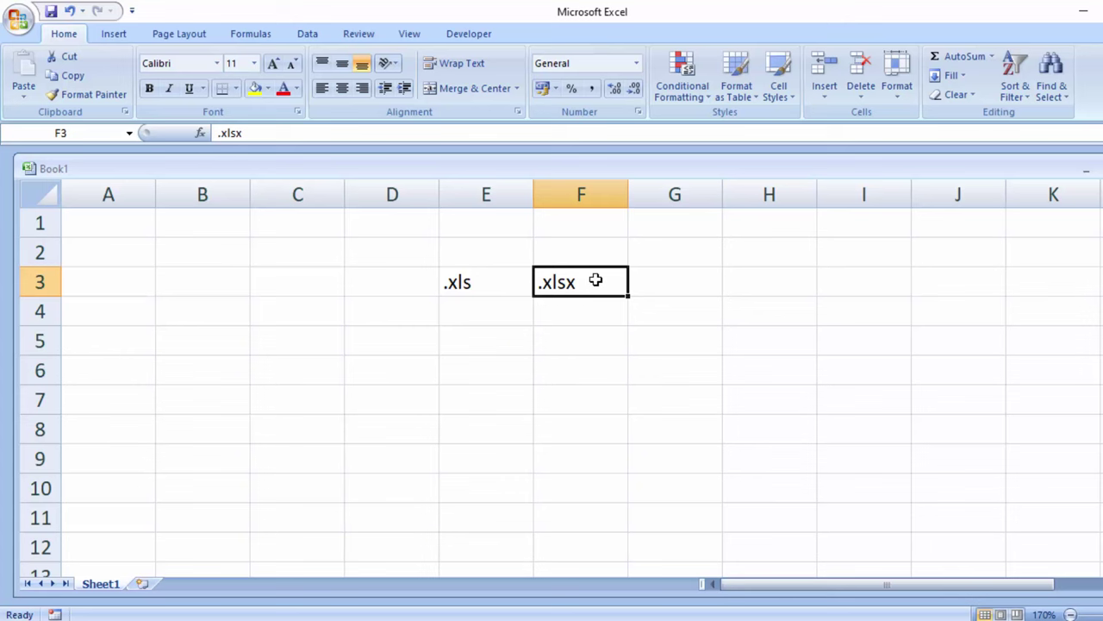
drag(571, 280, 520, 283)
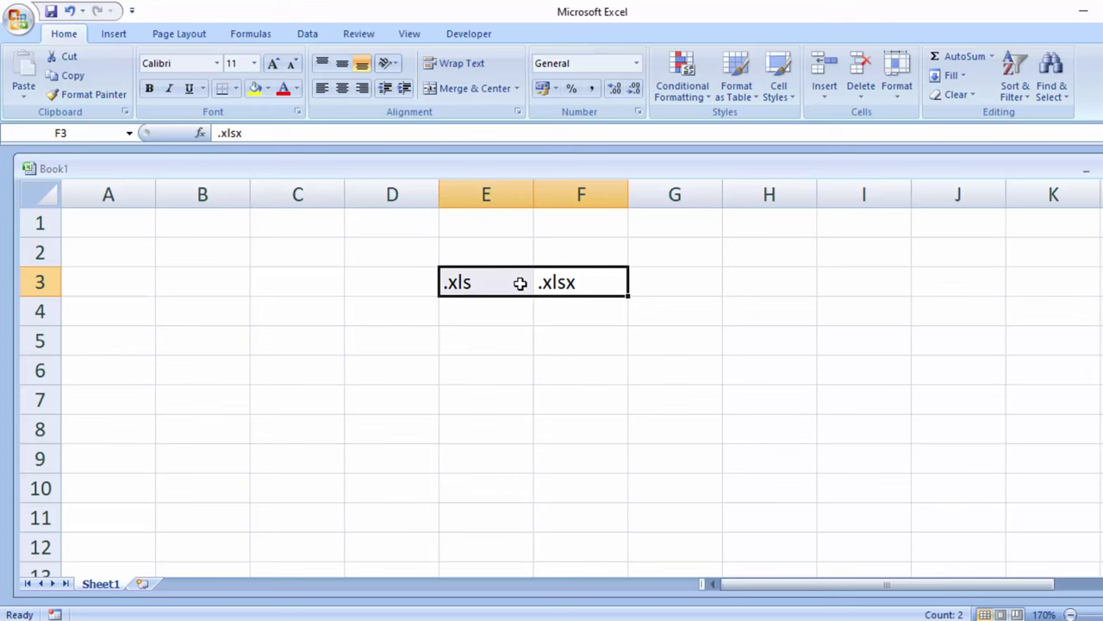
key(Delete)
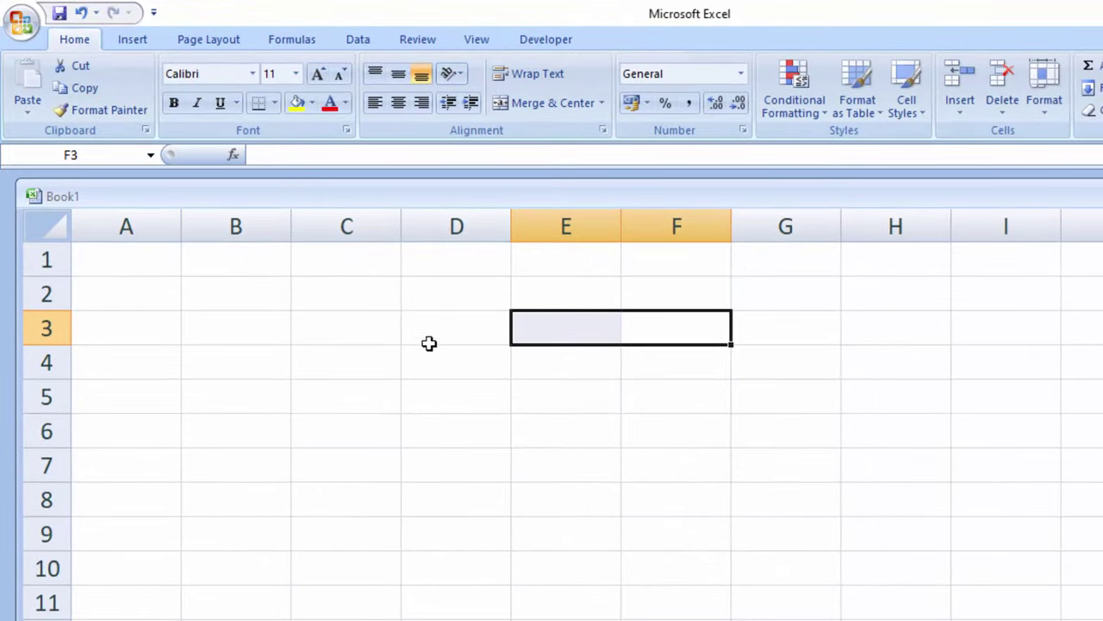
click(457, 225)
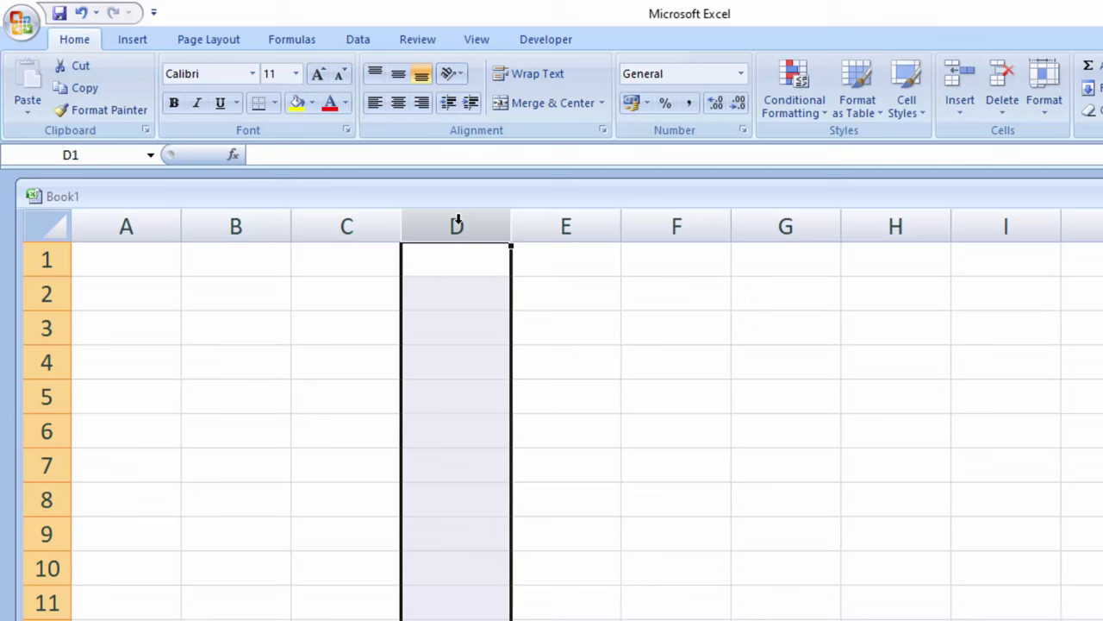
click(295, 102)
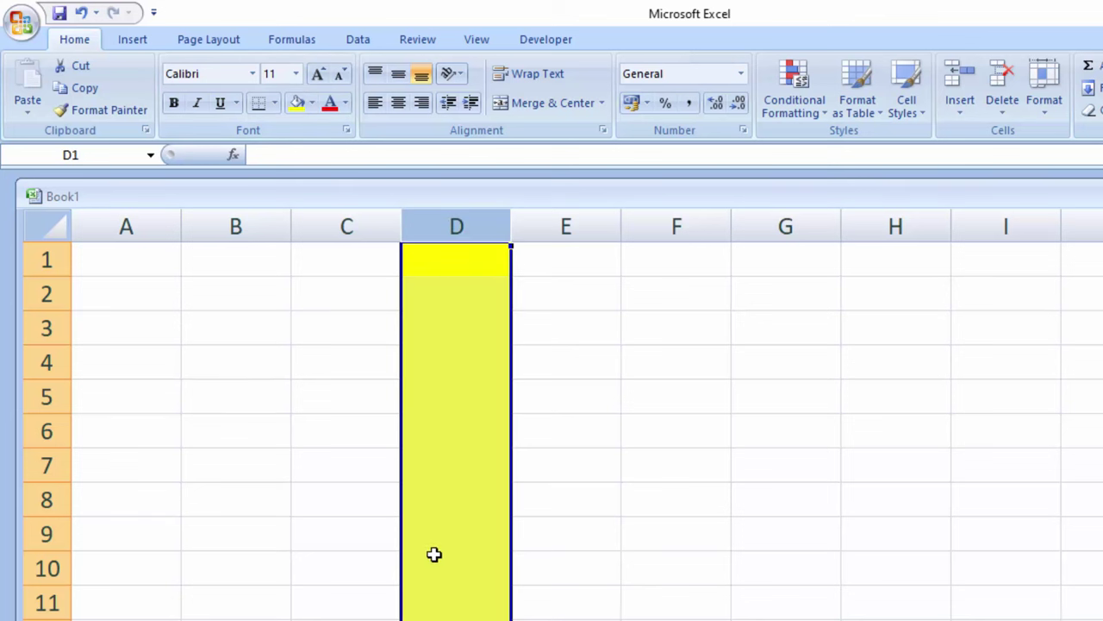
click(325, 226)
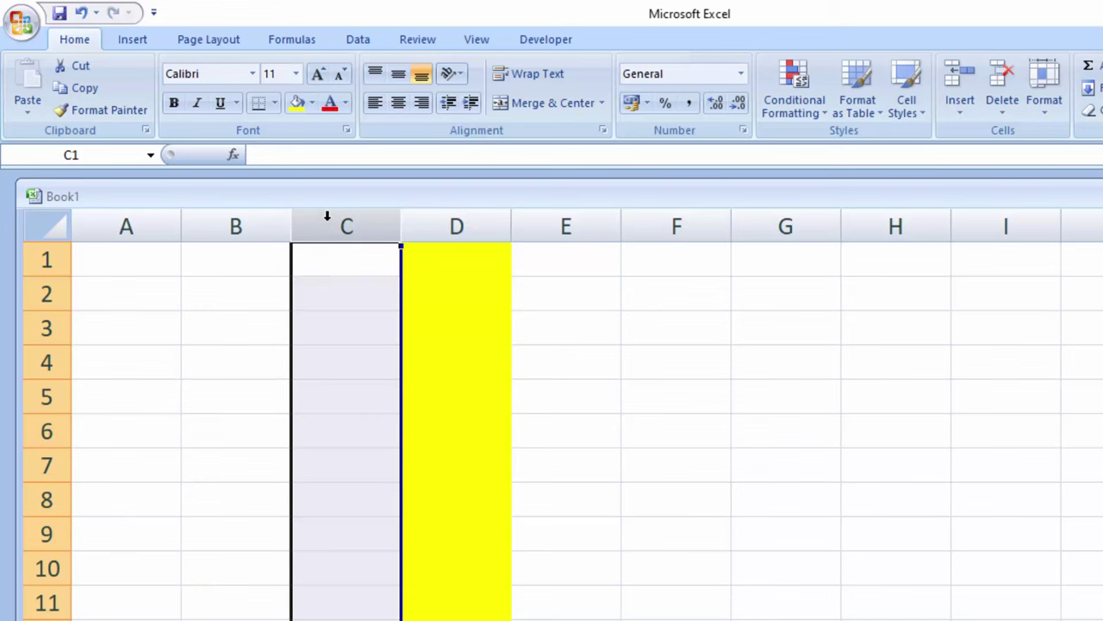
click(311, 102)
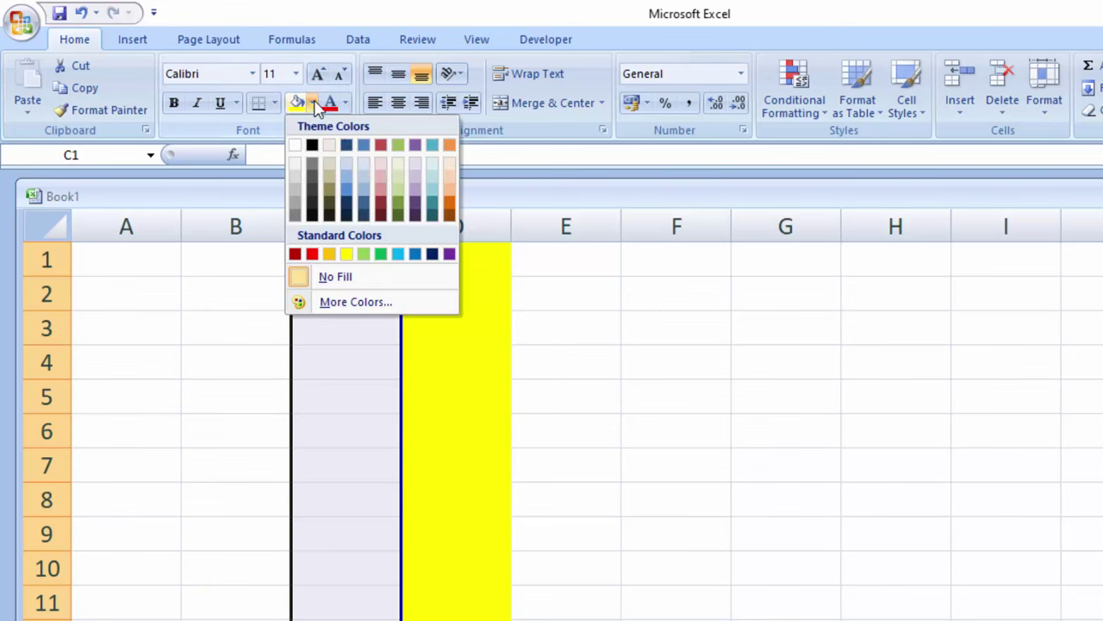
click(382, 178)
click(566, 226)
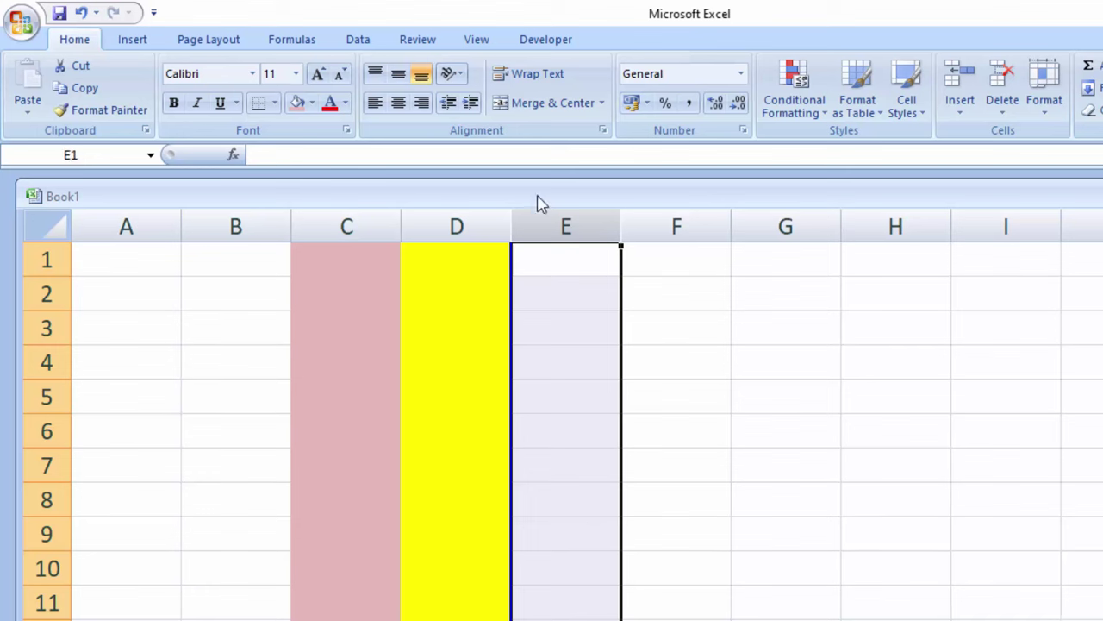
click(311, 102)
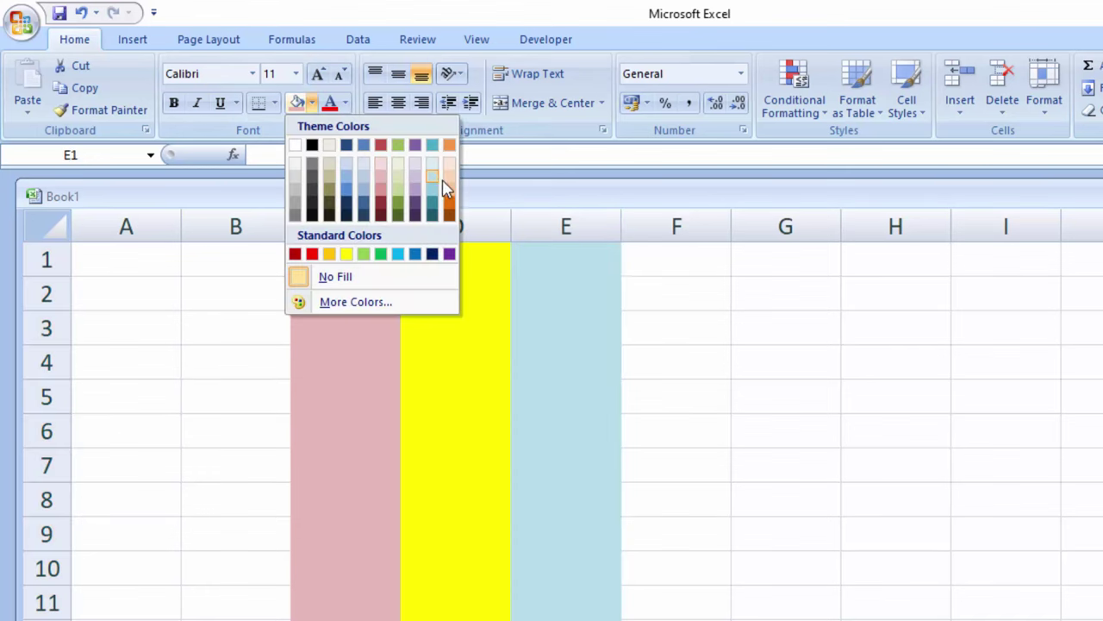
click(449, 177)
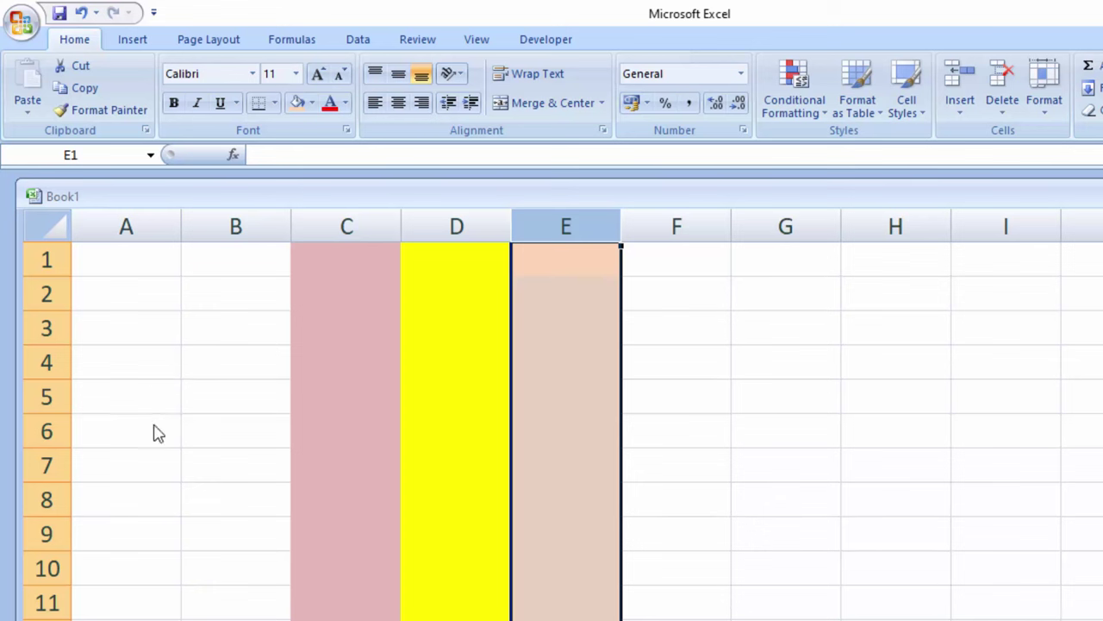
key(ctrl+z)
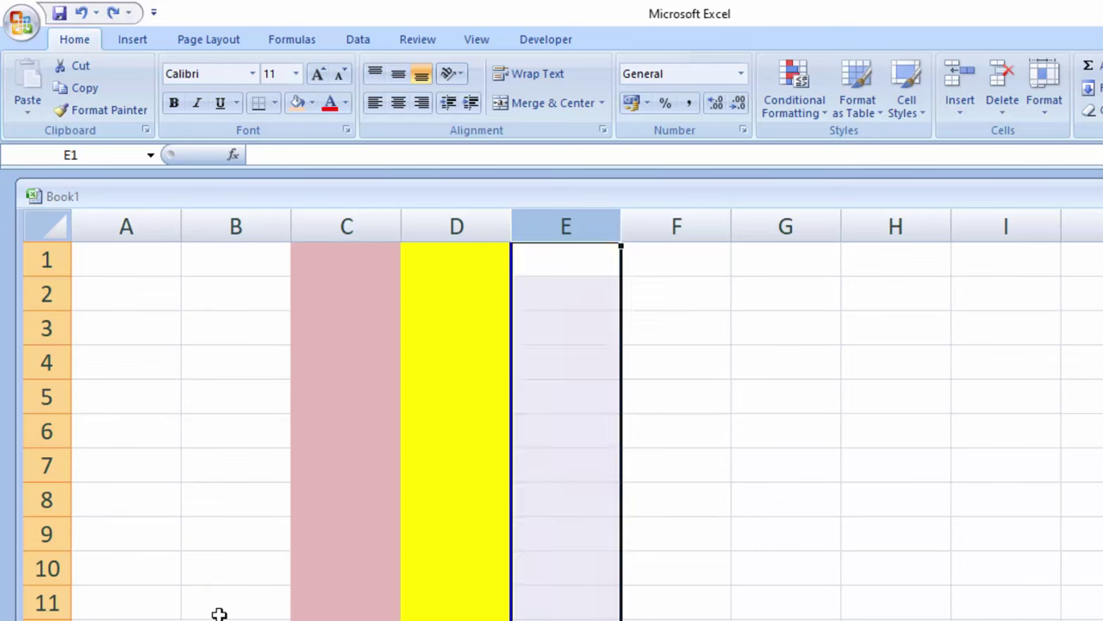
key(ctrl+z)
key(ctrl+z)
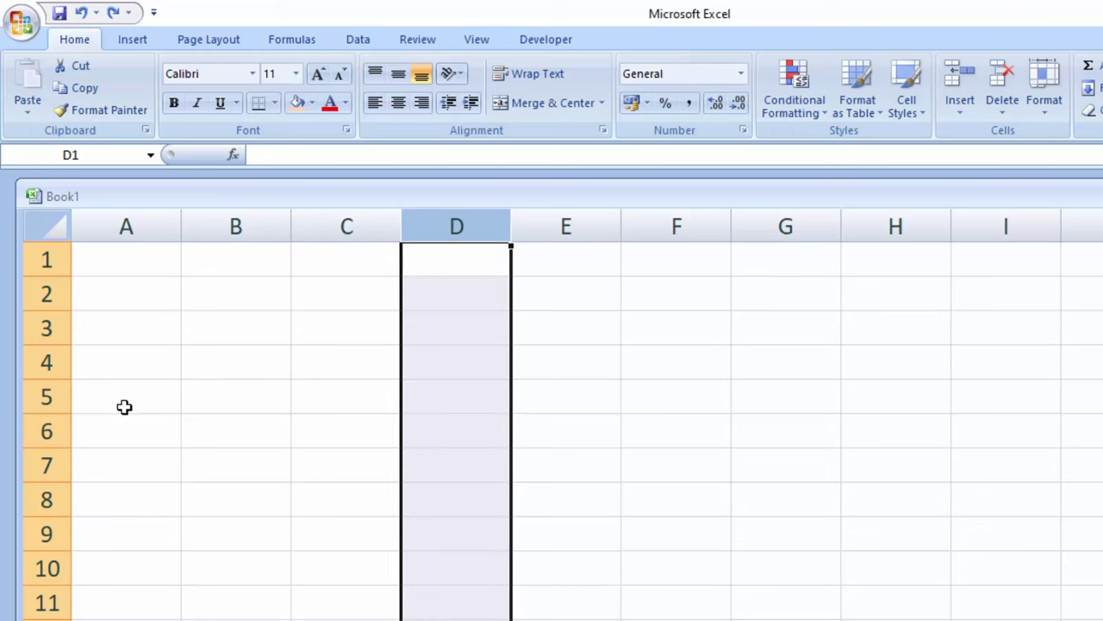
click(47, 259)
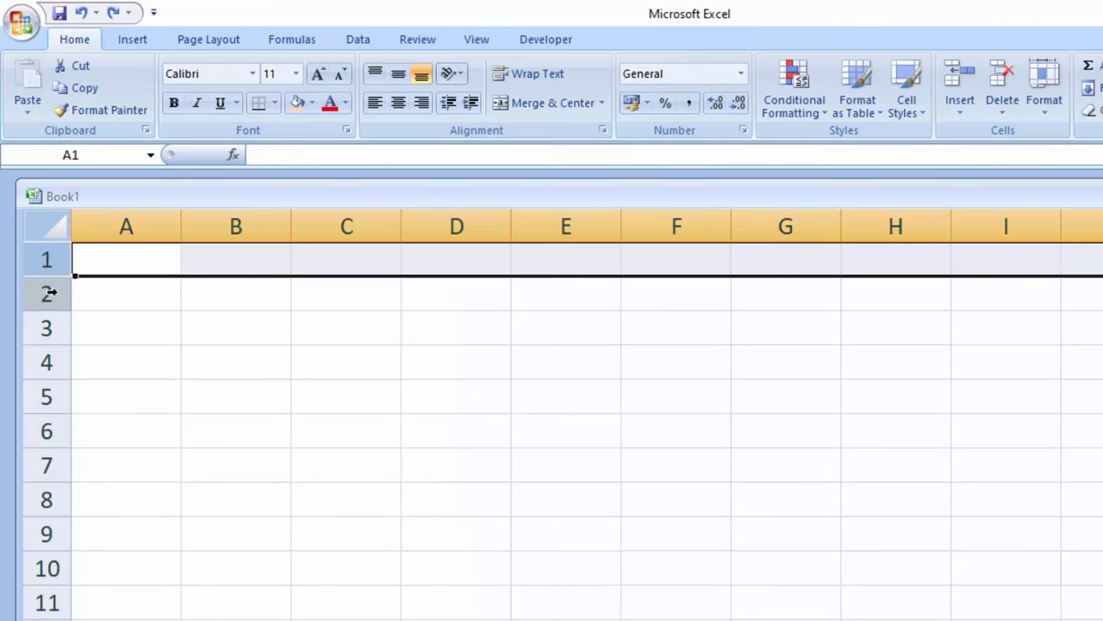
click(47, 293)
click(48, 328)
click(49, 359)
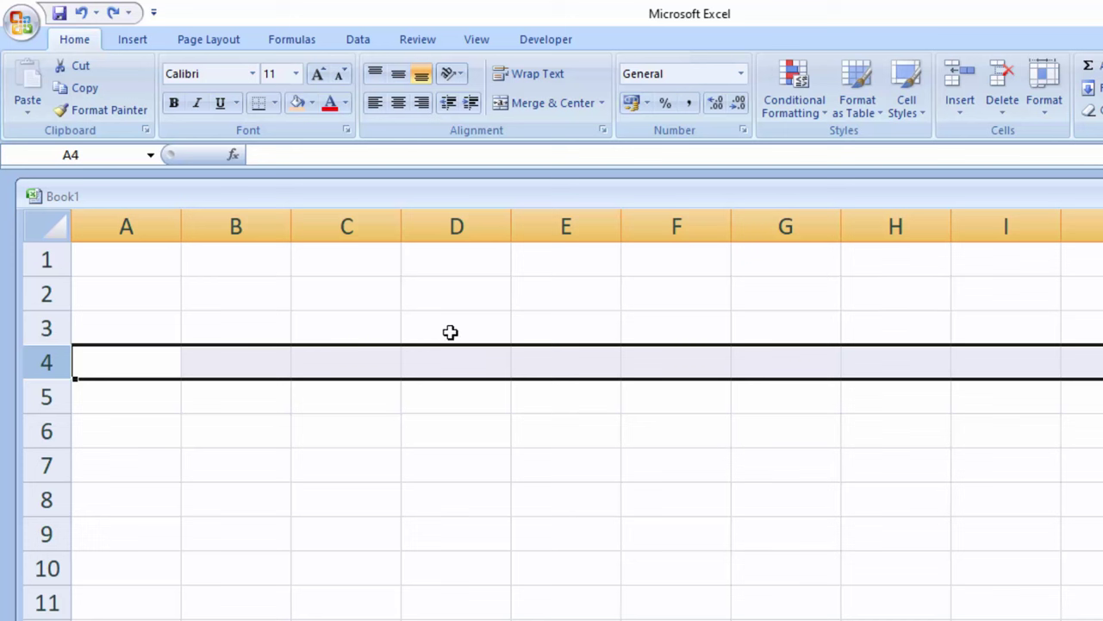
drag(182, 225, 182, 225)
drag(180, 240, 179, 240)
click(179, 240)
click(180, 274)
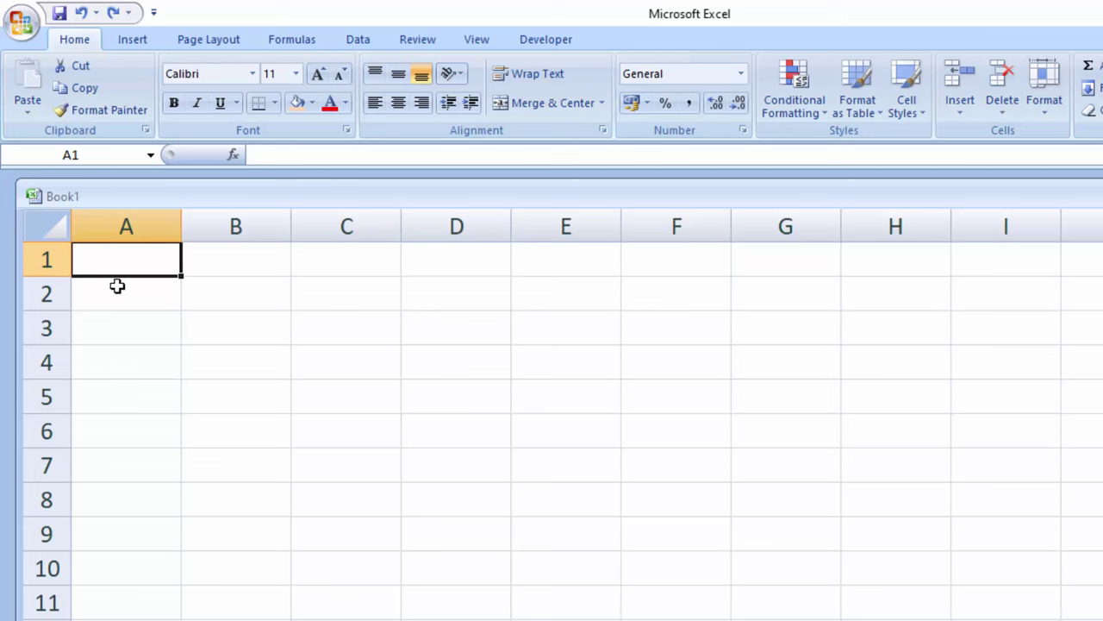
Enter 'cell=intersection of row column' in A1, then delete it from A1:C1
text(ce)
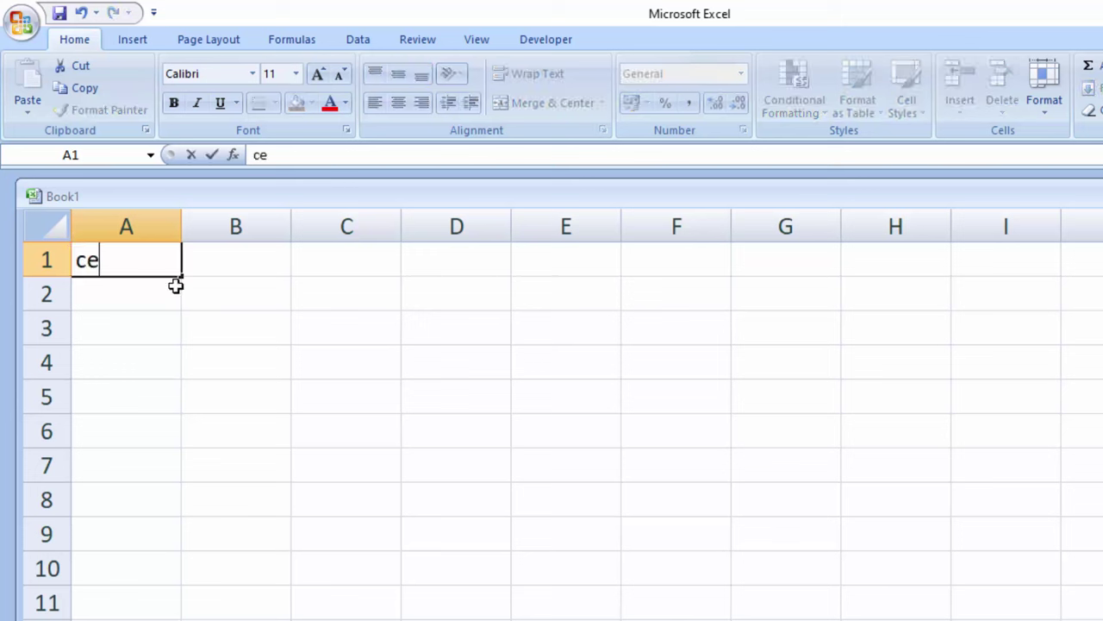
text(ll=)
text(inte)
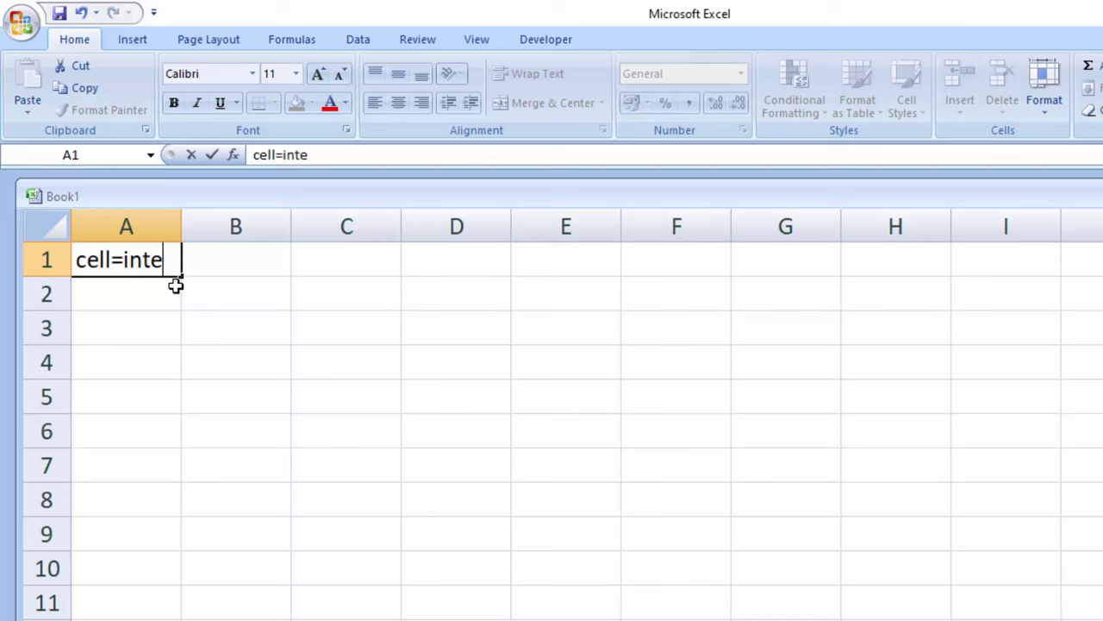
text(rs)
text(ectio)
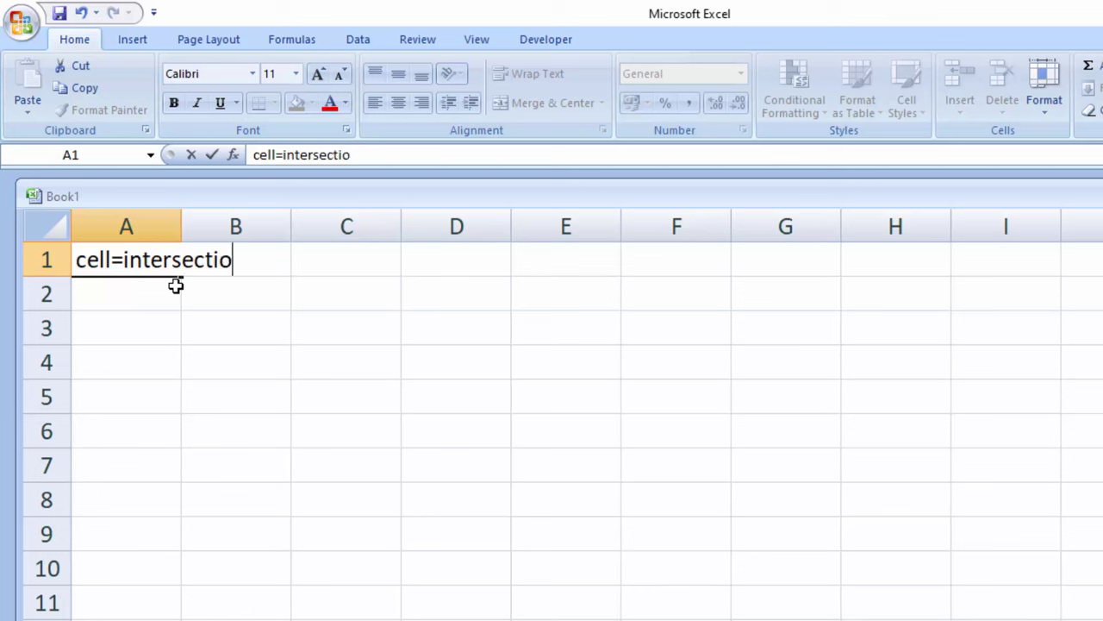
text(n of r)
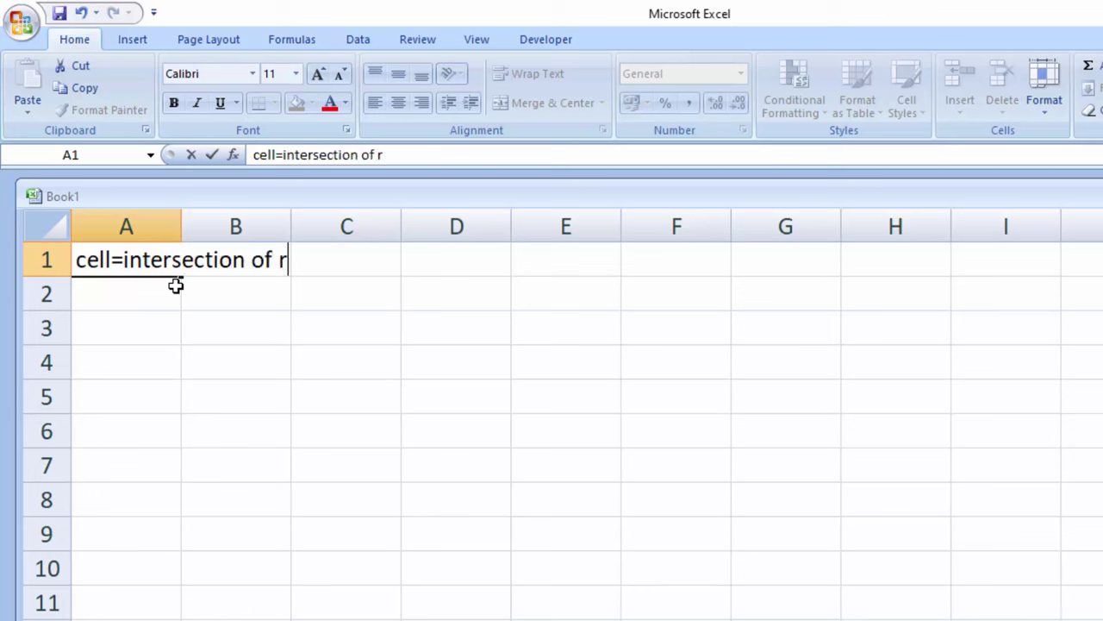
text(ow colum)
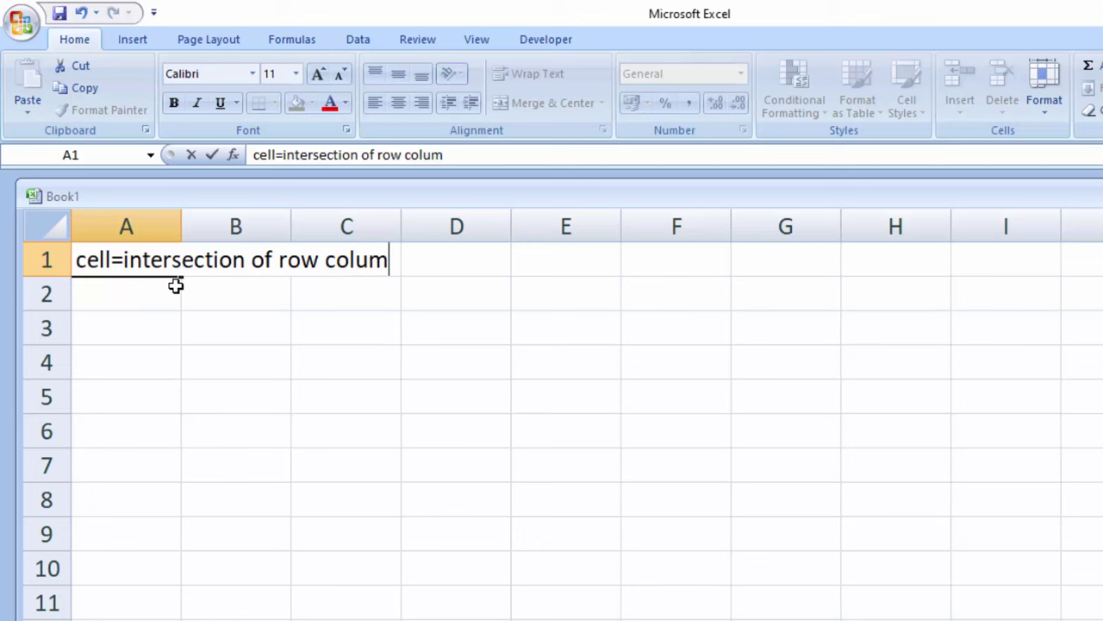
text(n)
click(224, 314)
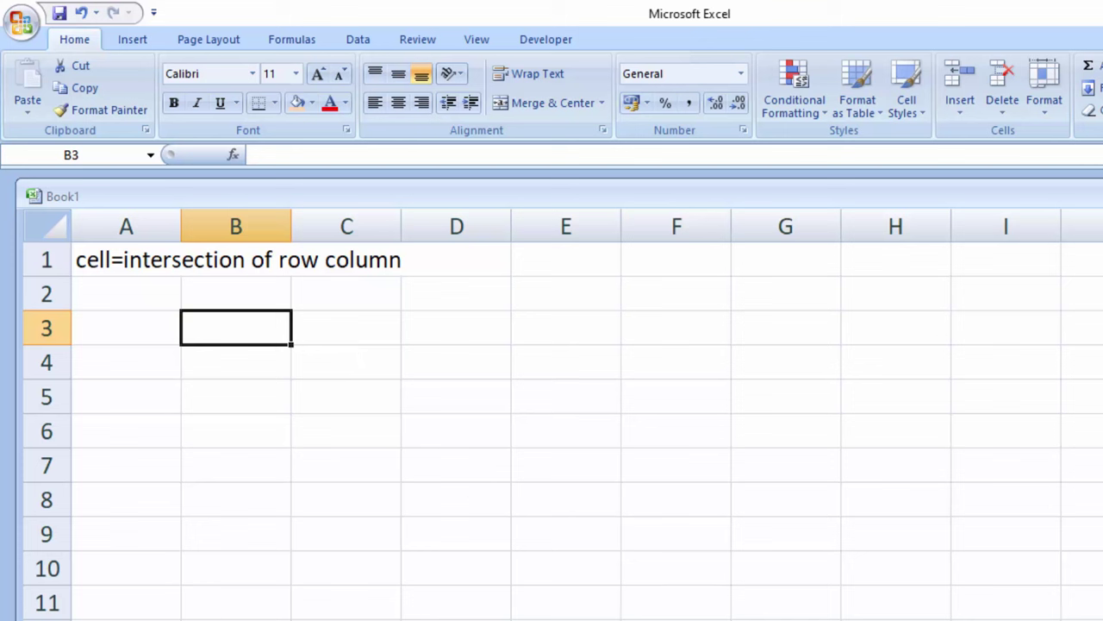
drag(148, 259, 343, 267)
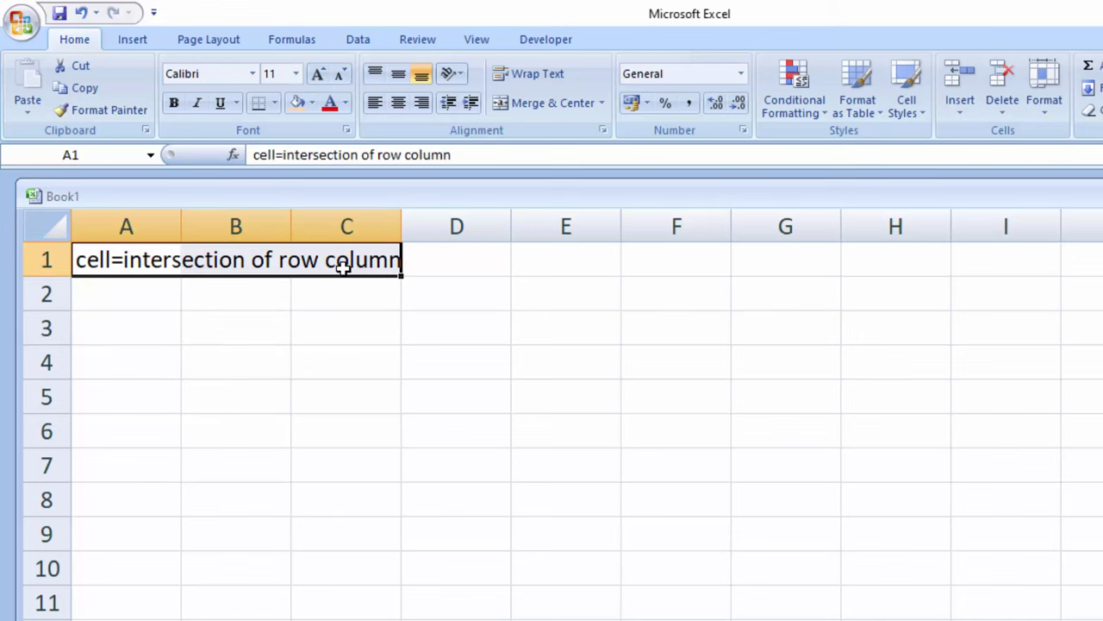
key(Delete)
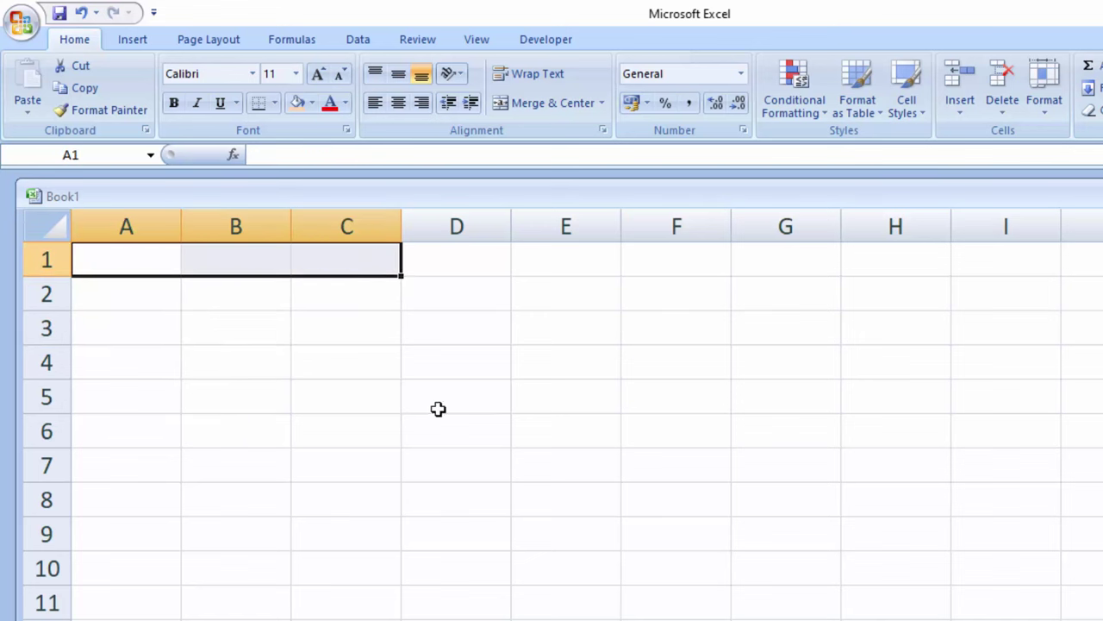
Select all of column B and then all of row 1
click(267, 320)
click(255, 230)
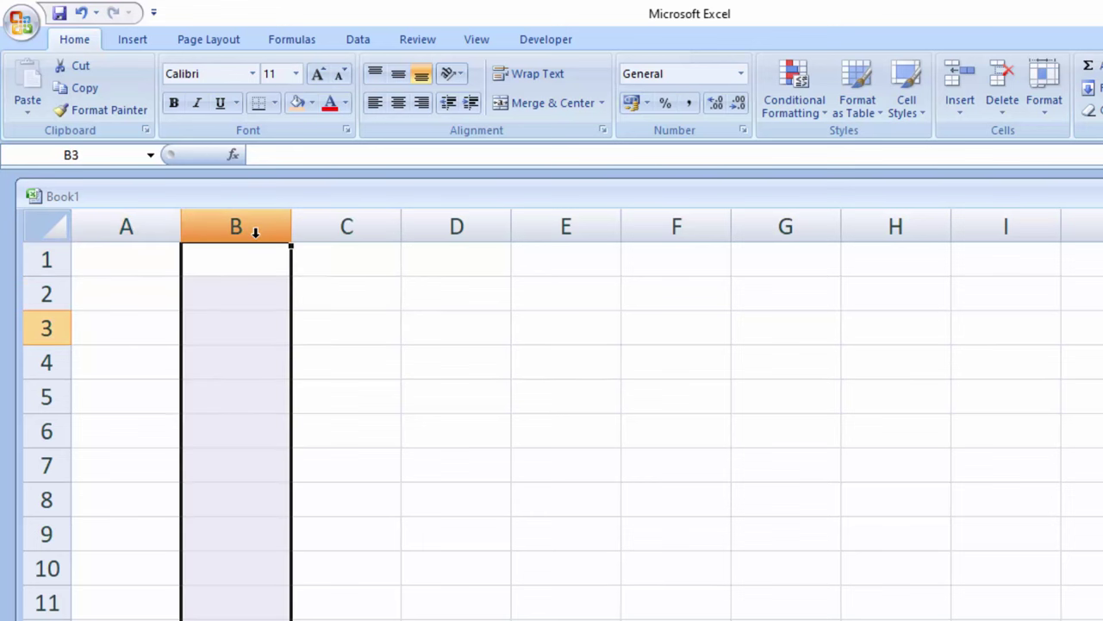
click(45, 258)
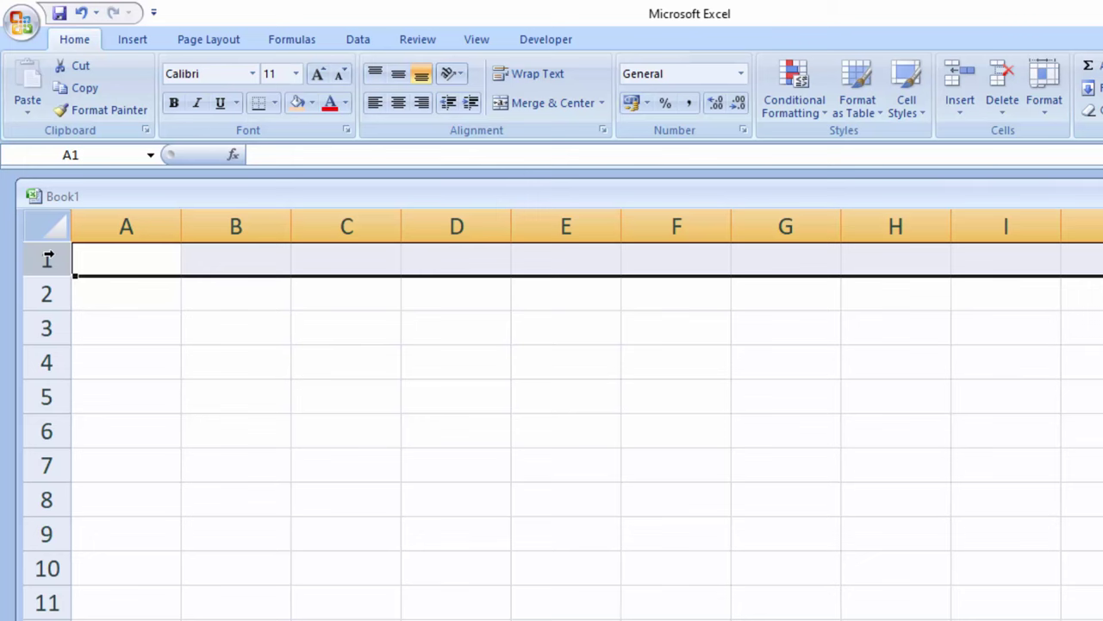
key(super)
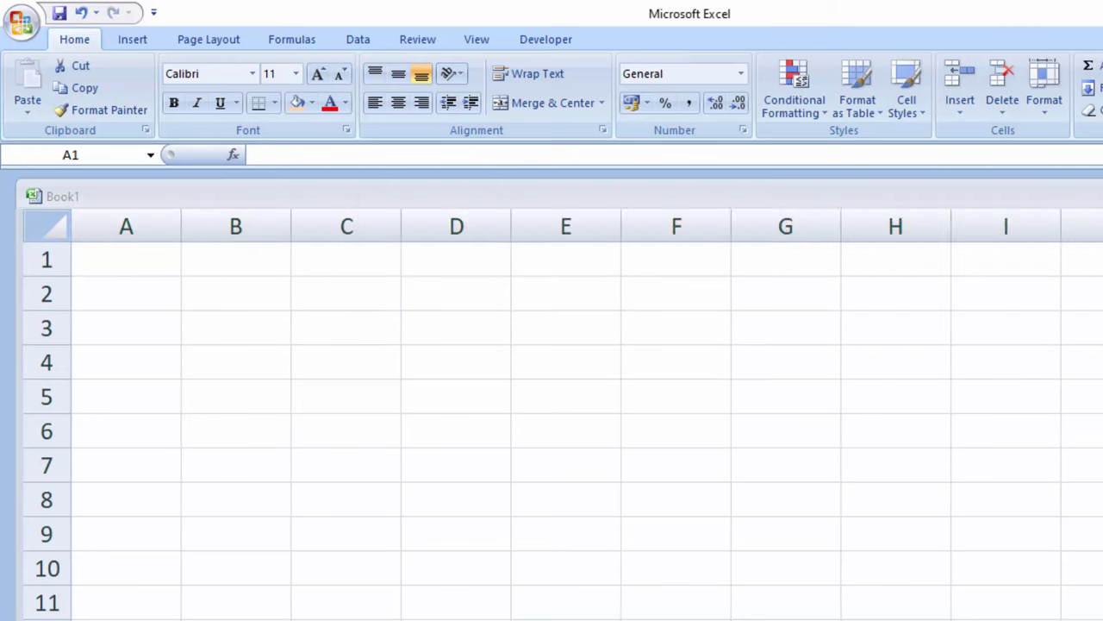
Launch Microsoft Office Word 2007 from search, then select cell E4 back in Excel
text(word)
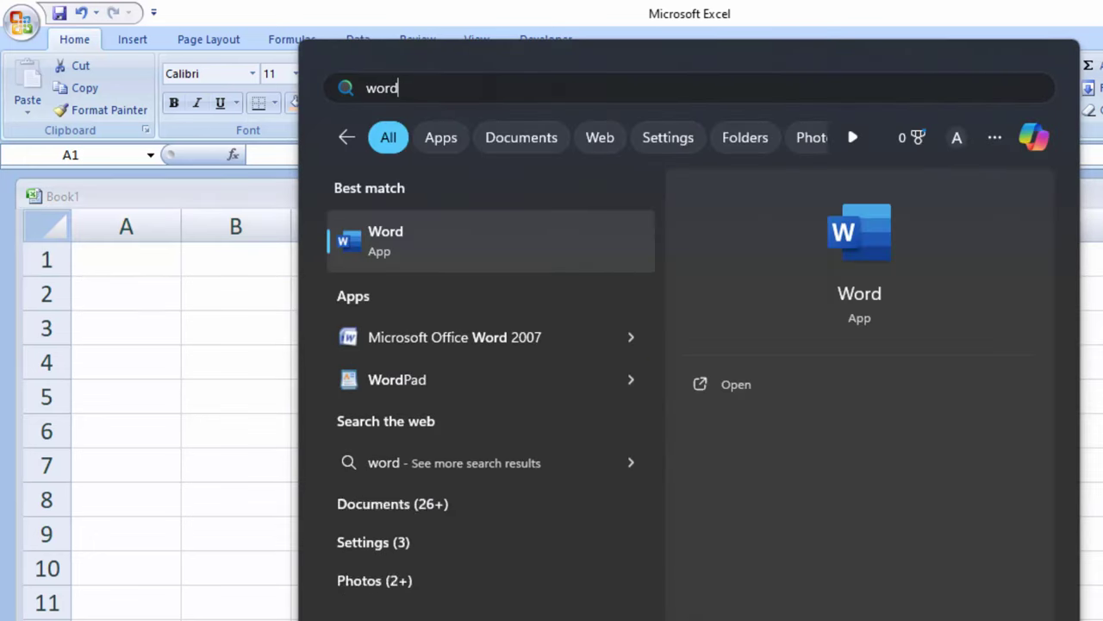
click(561, 335)
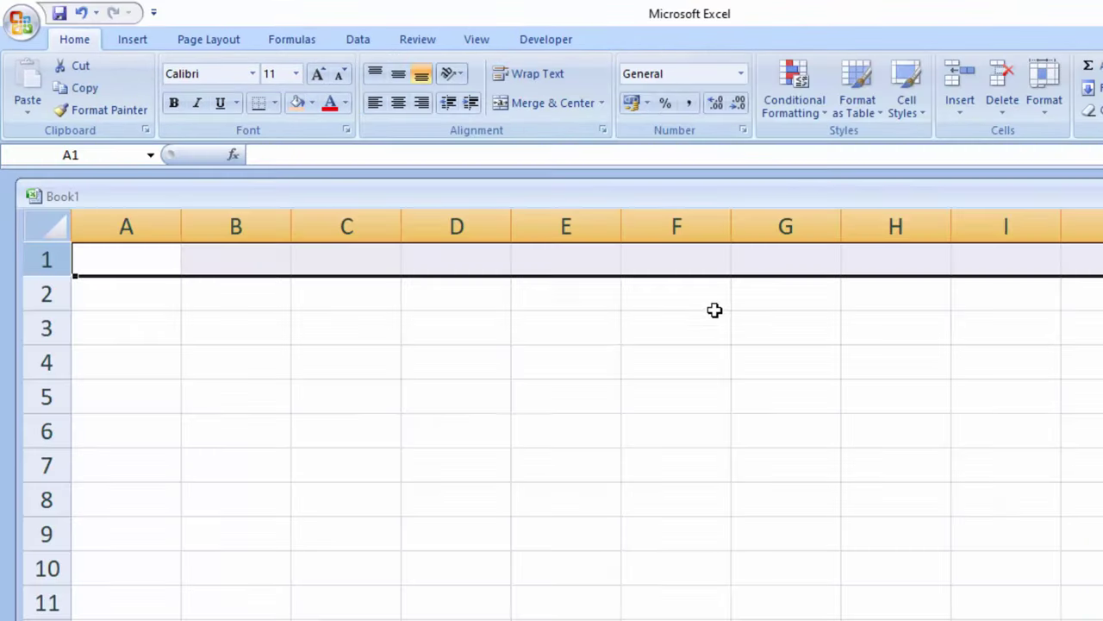
click(533, 352)
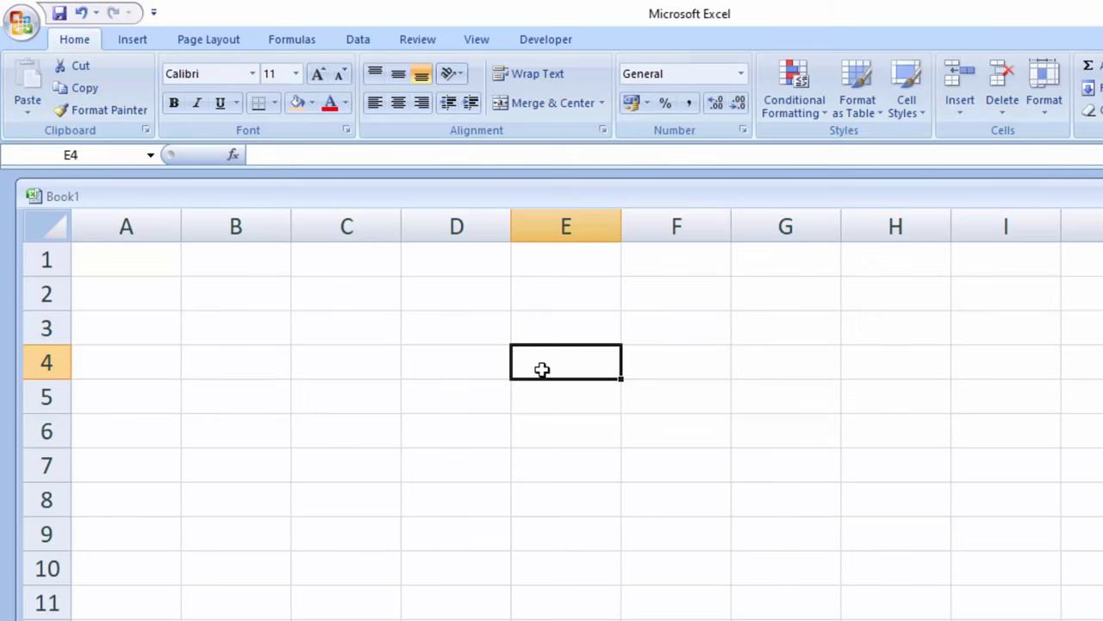
Launch OpenOffice Calc from search, then select column B and row 2
key(super)
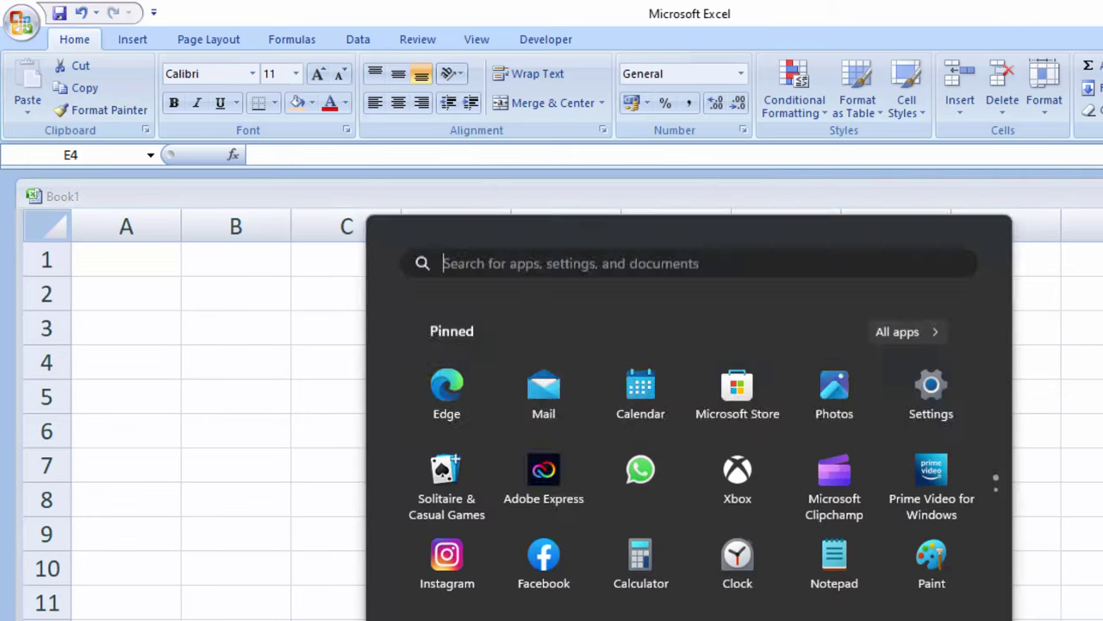
text(openOffice)
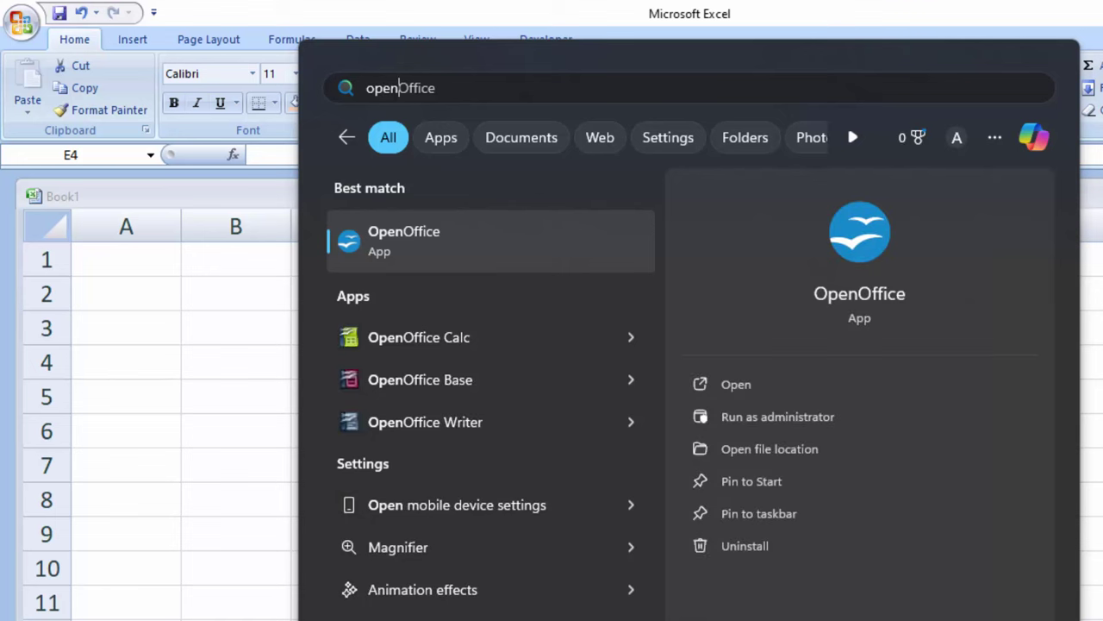
click(494, 337)
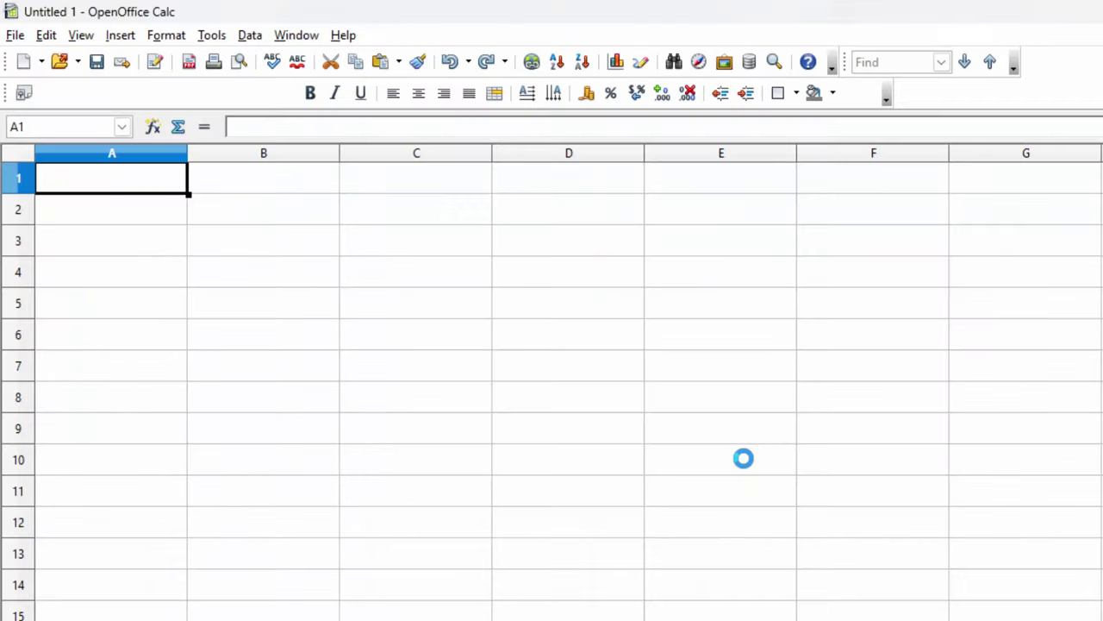
click(298, 158)
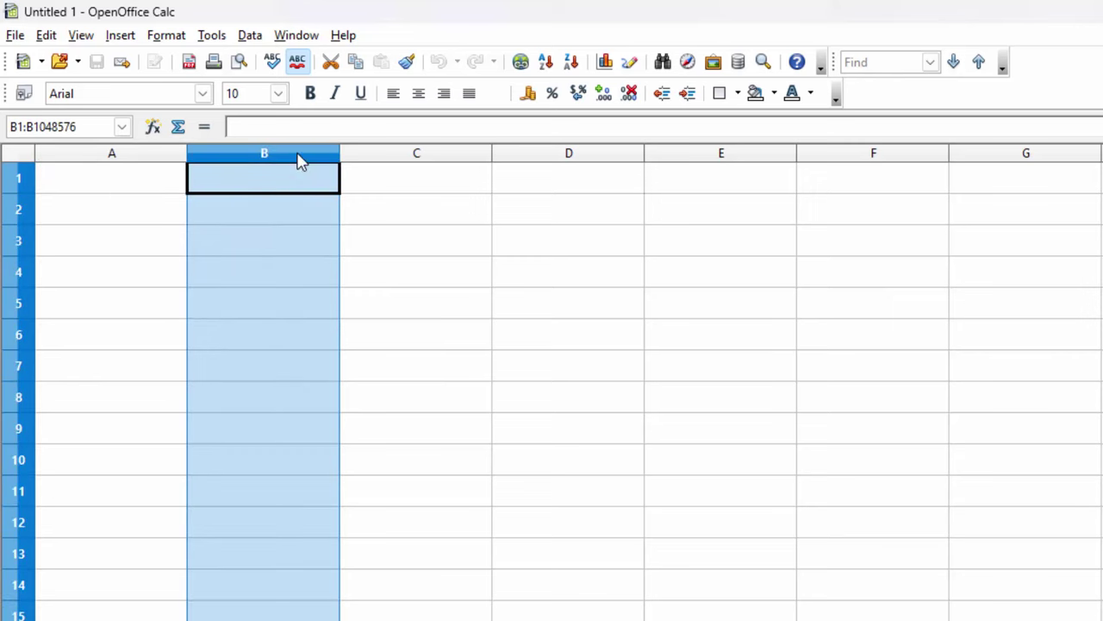
click(29, 218)
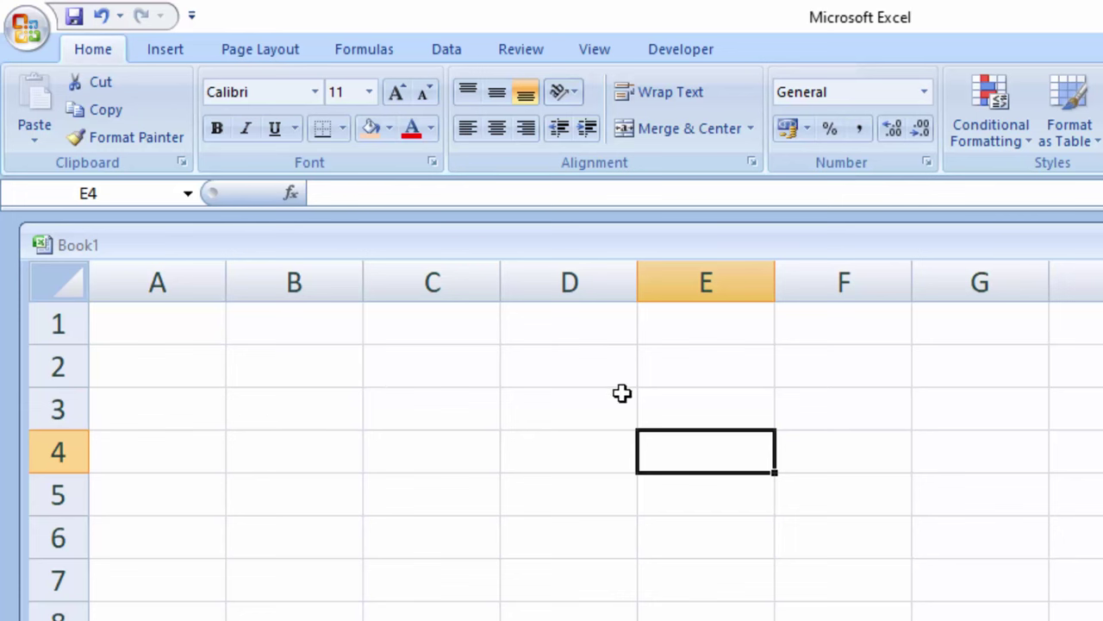
Type 'Cell Reference' into A1 and widen column A to fit it
click(193, 330)
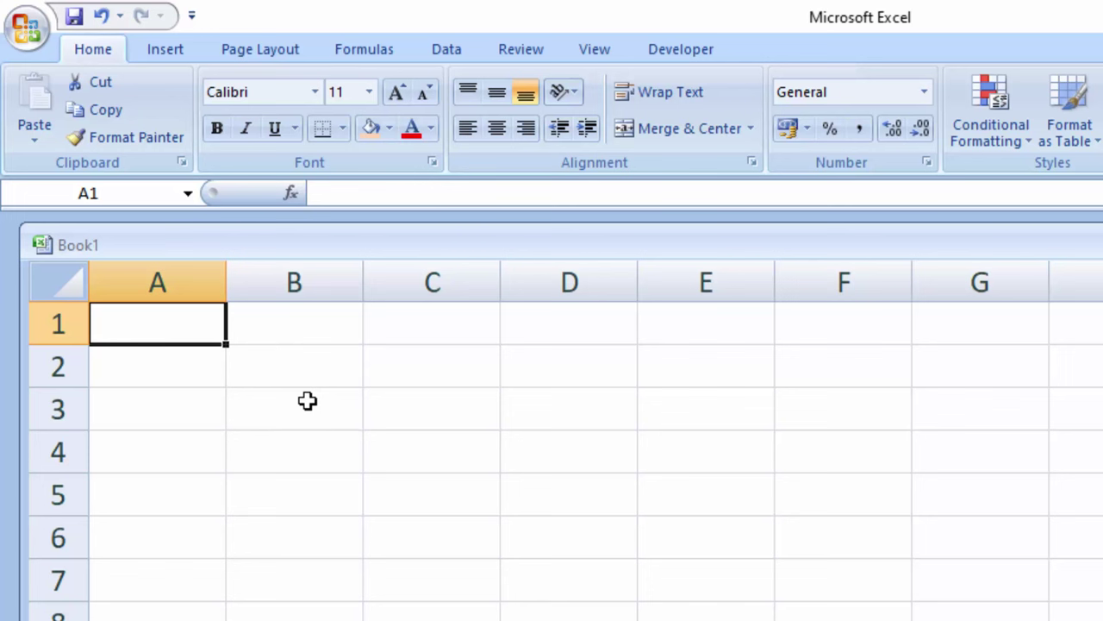
text(Ce)
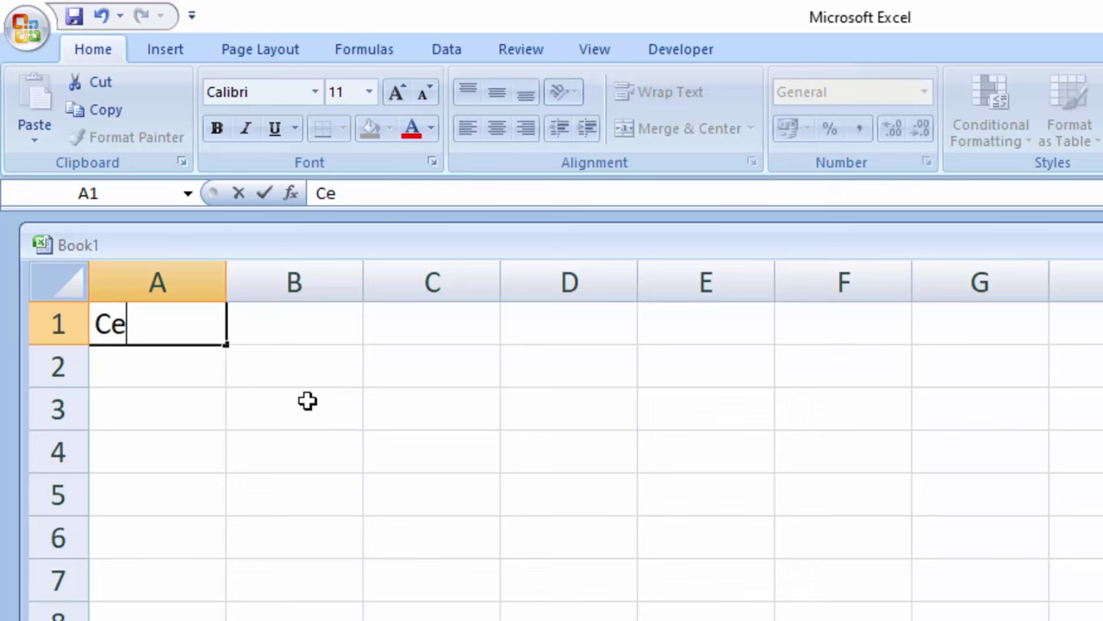
text(ll Re)
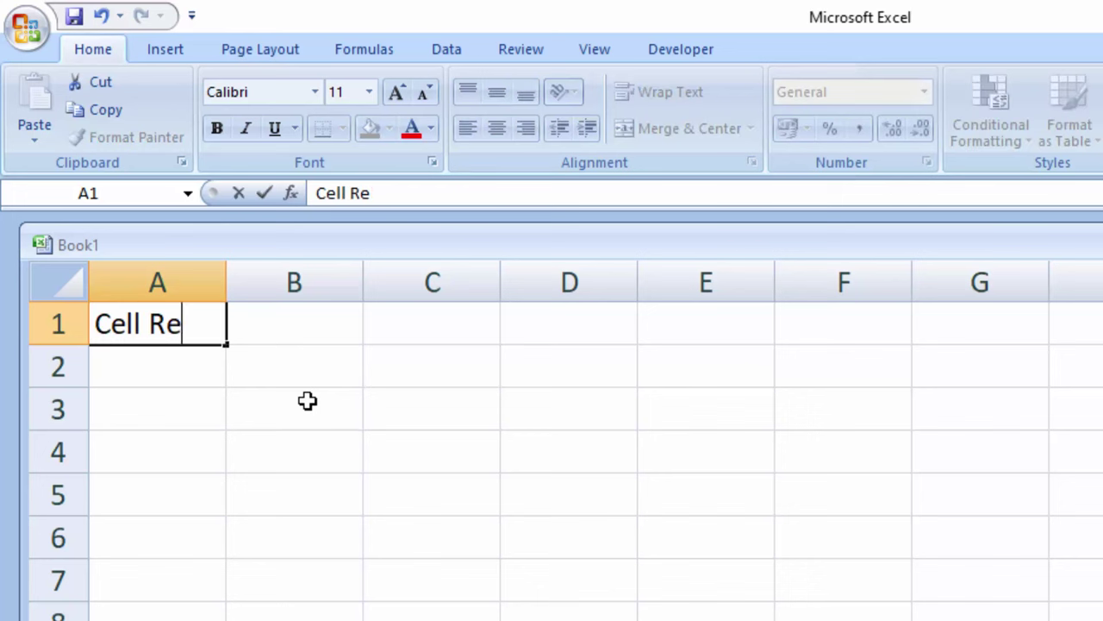
text(feren)
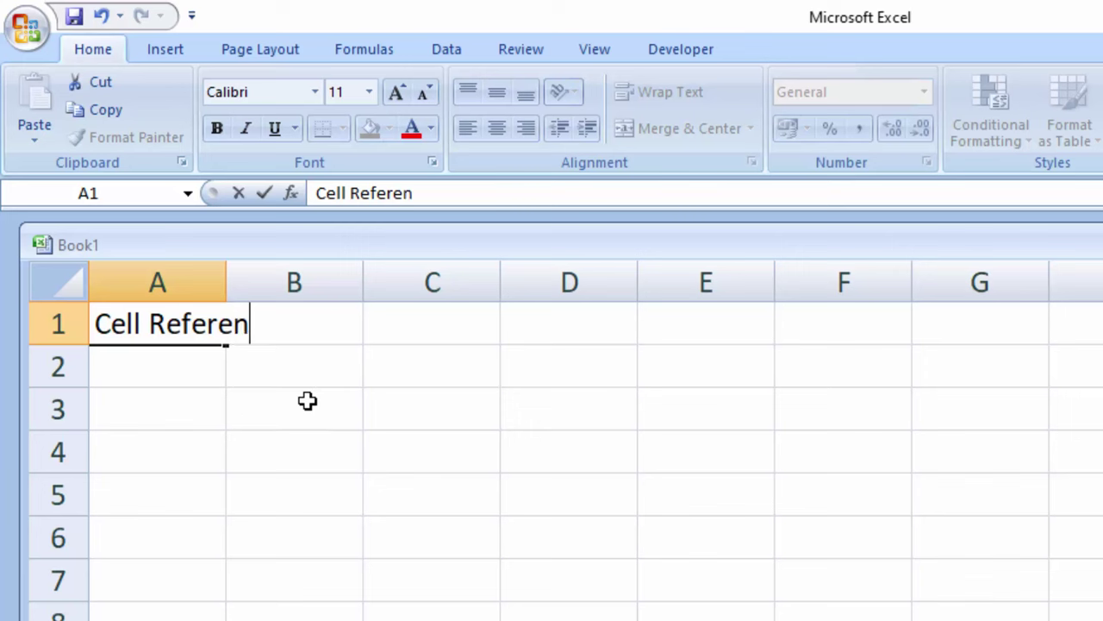
text(ce)
click(251, 497)
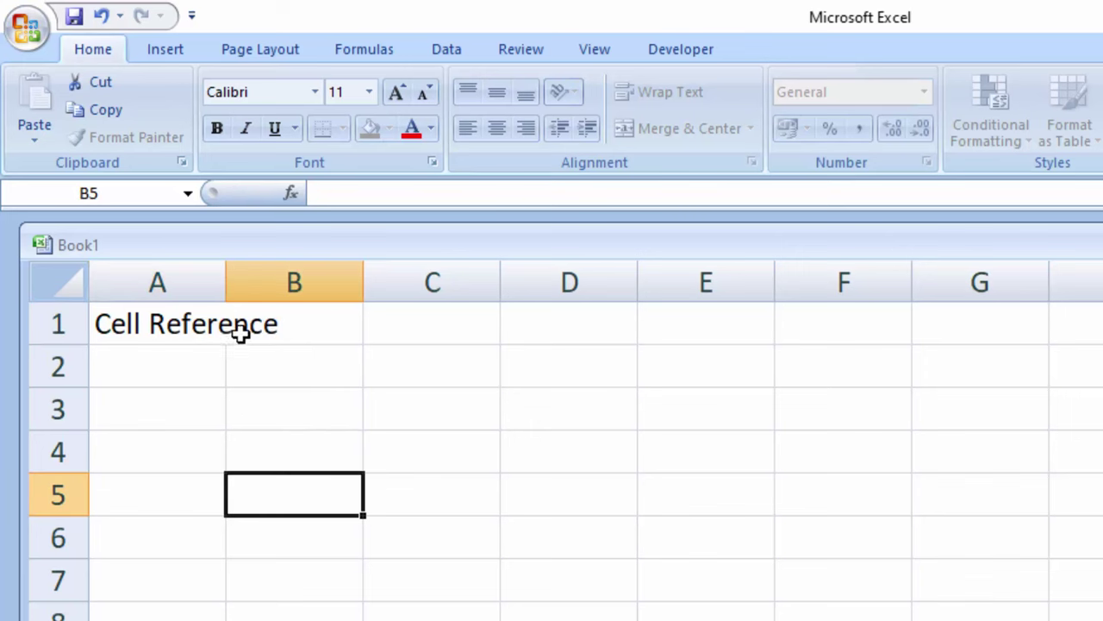
drag(225, 283, 421, 379)
Enter '1-Relative cell address' in A2 and start A3 with '2-Mixed'
click(161, 371)
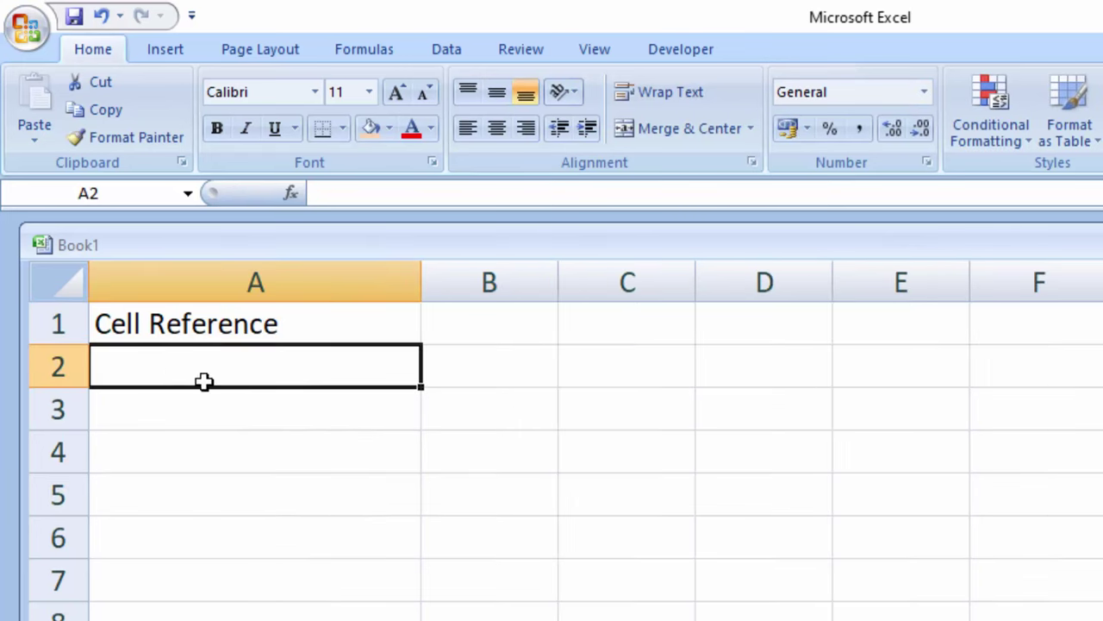
text(1-)
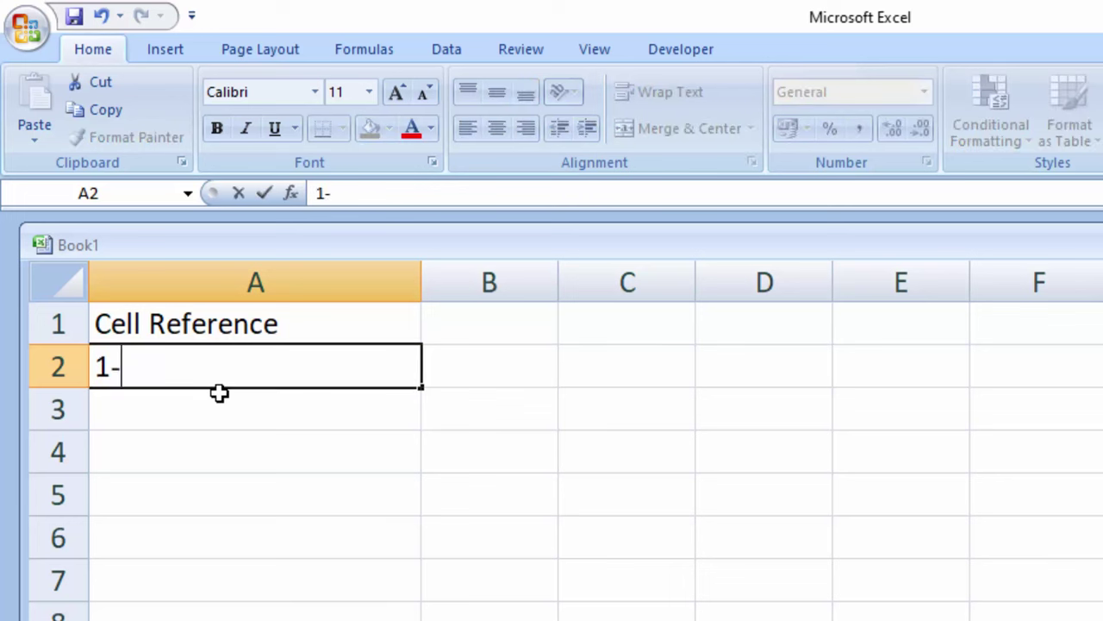
text(Re)
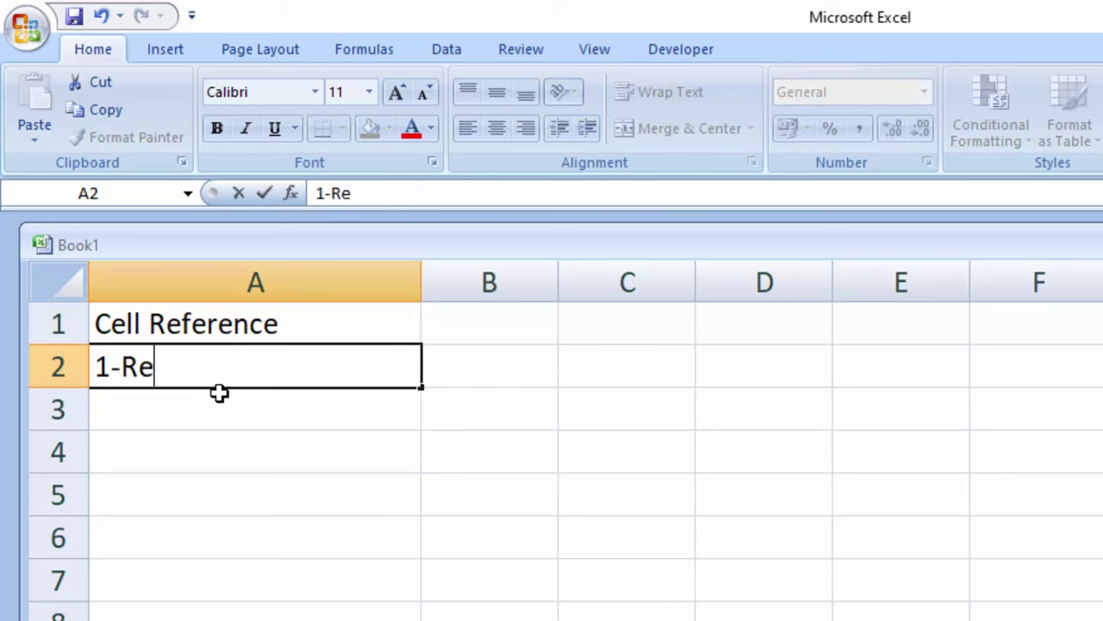
text(lativ)
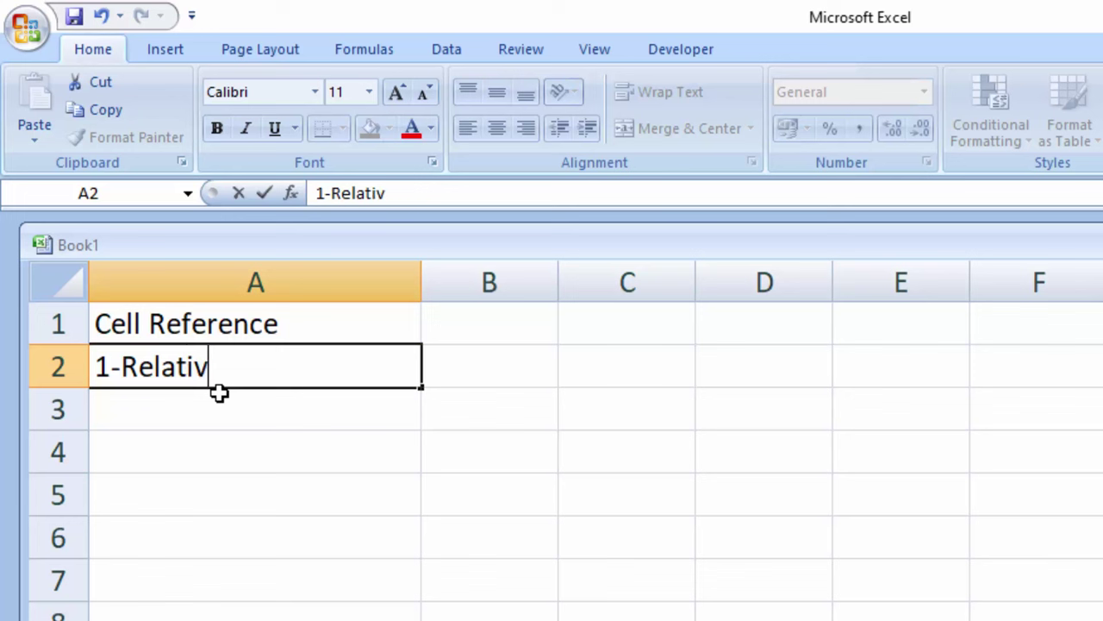
text(e cell)
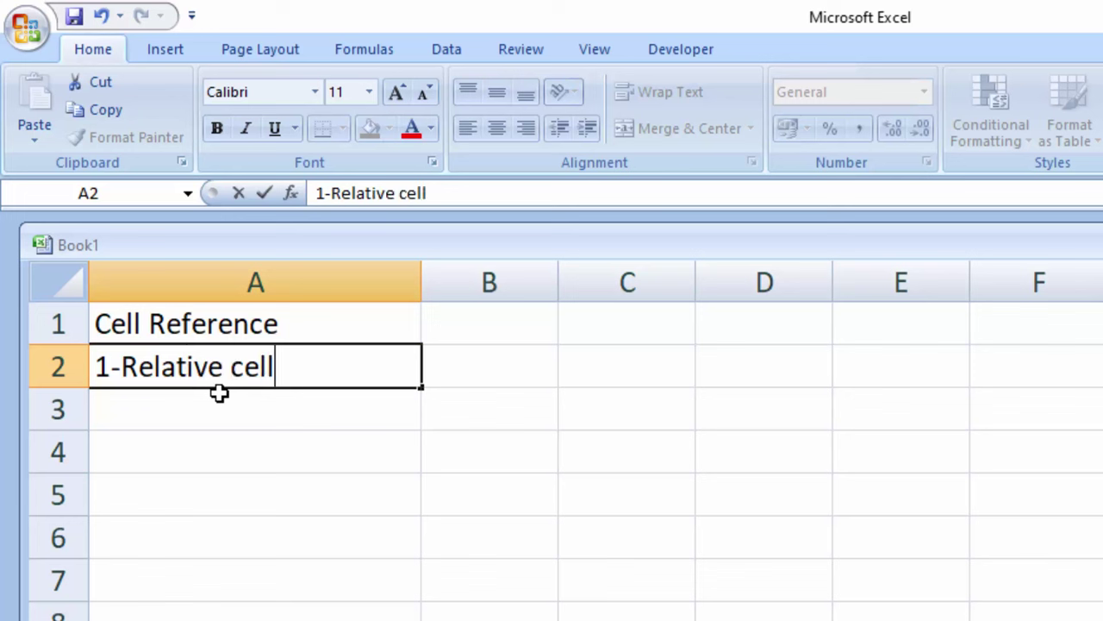
text( address)
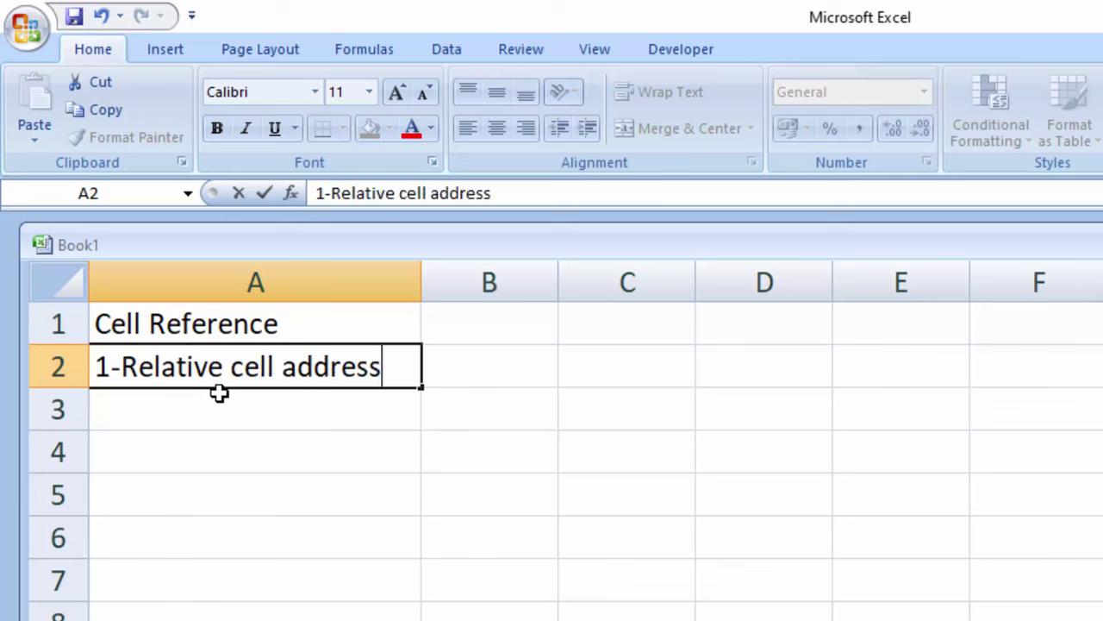
key(Return)
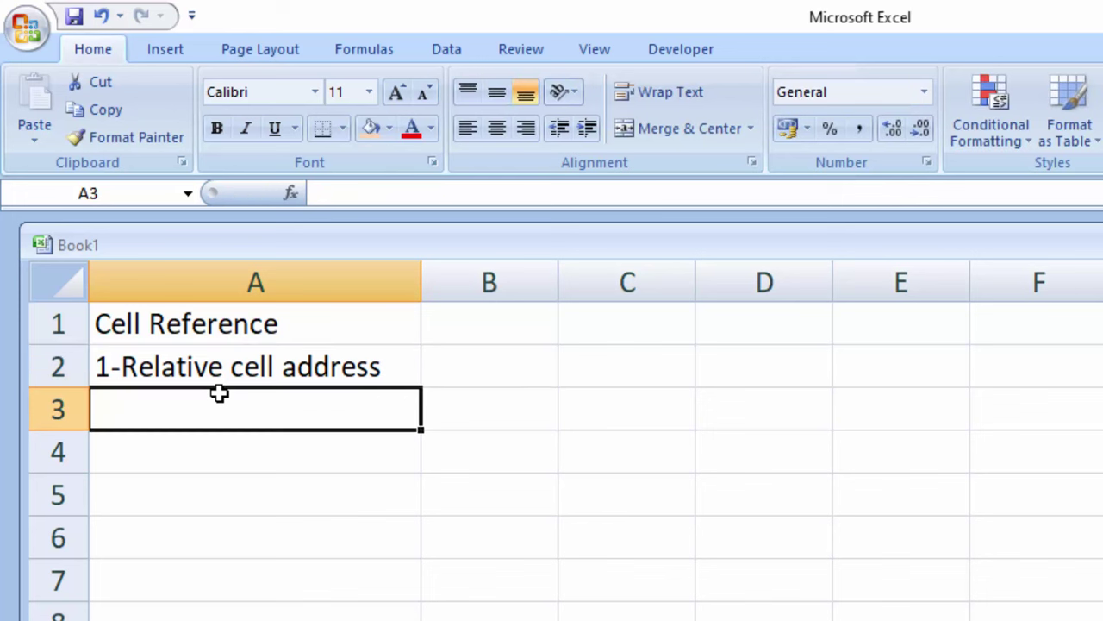
text(2-)
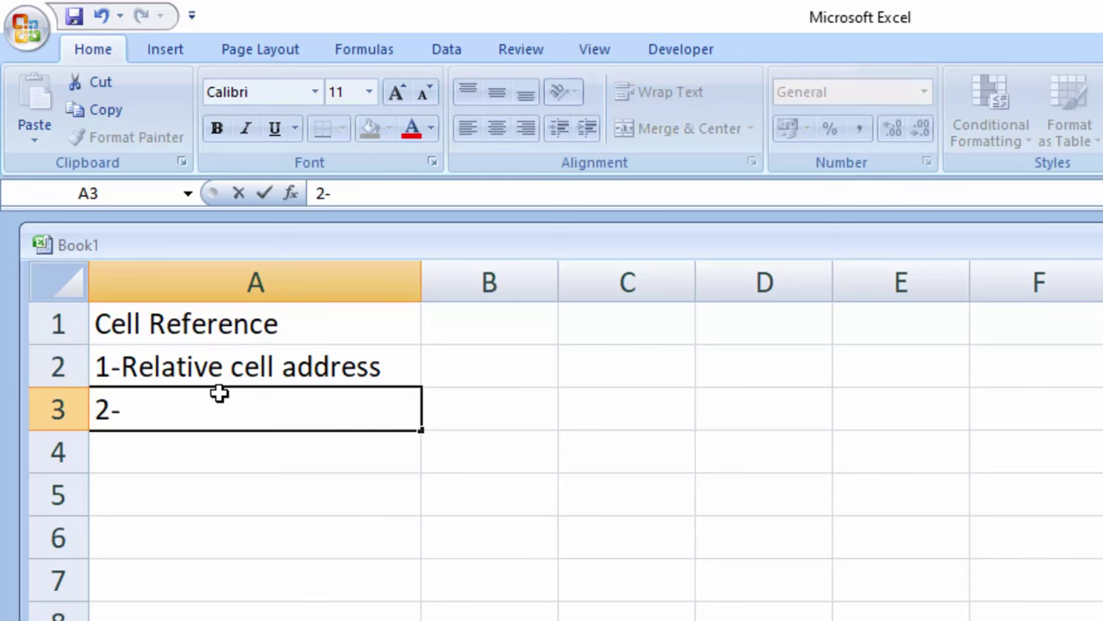
text(Mixe)
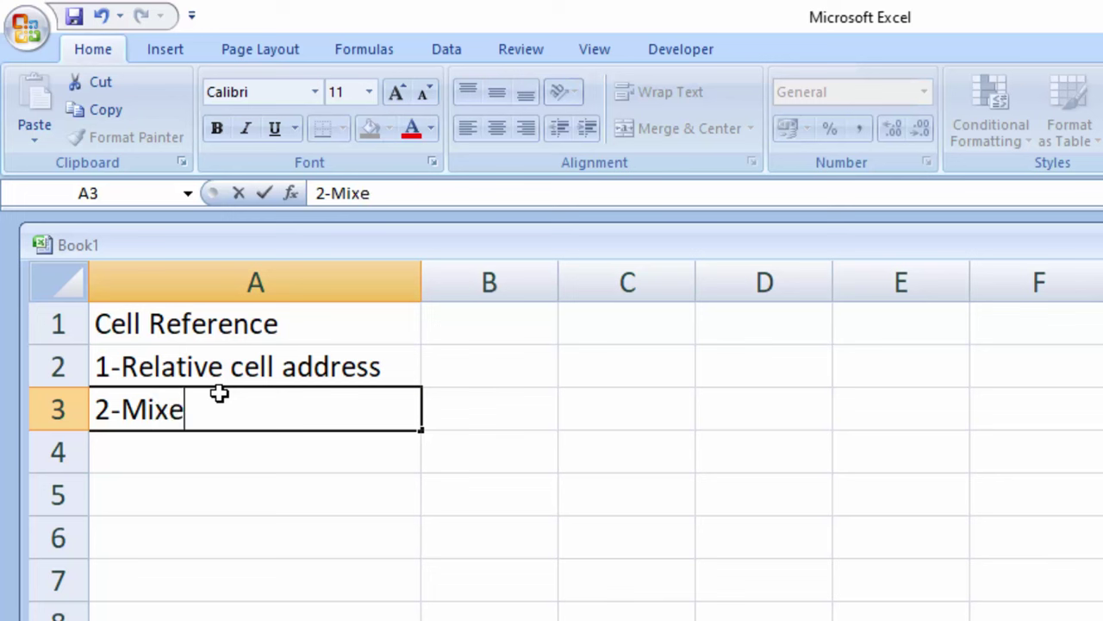
text(d)
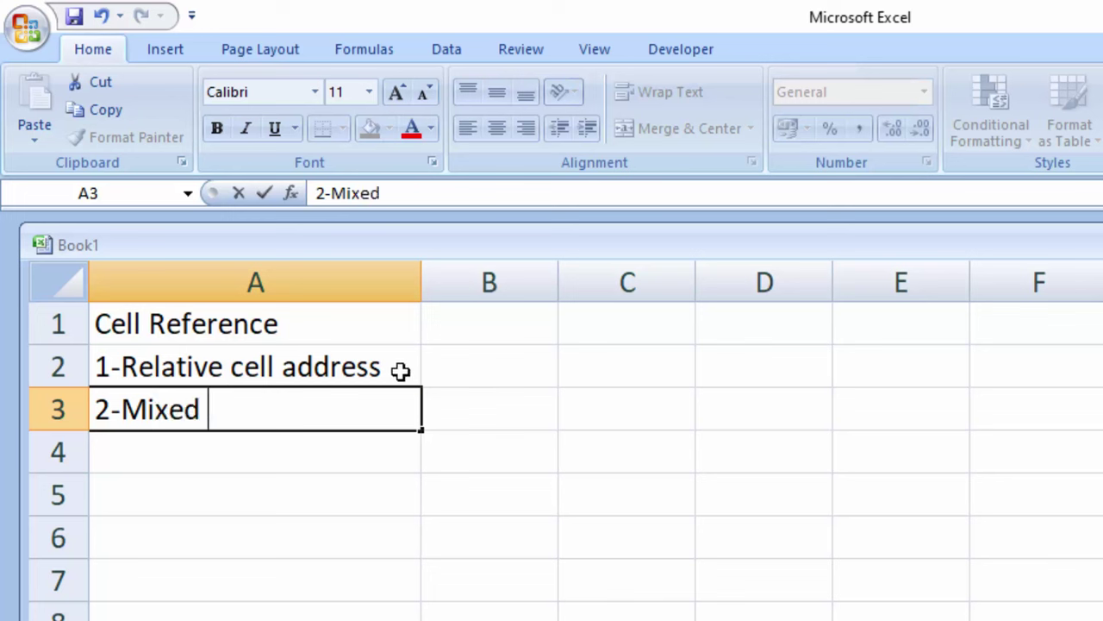
Copy 'cell address' from the A2 note and paste it after '2-Mixed' in A3
click(384, 362)
double_click(384, 362)
drag(384, 367, 233, 371)
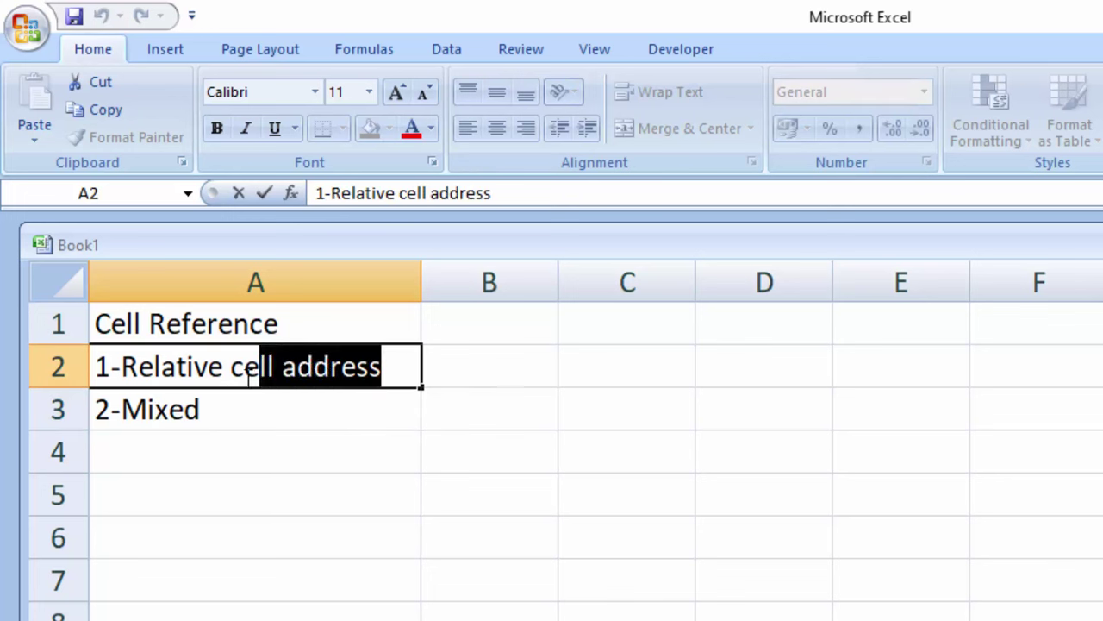
right_click(250, 369)
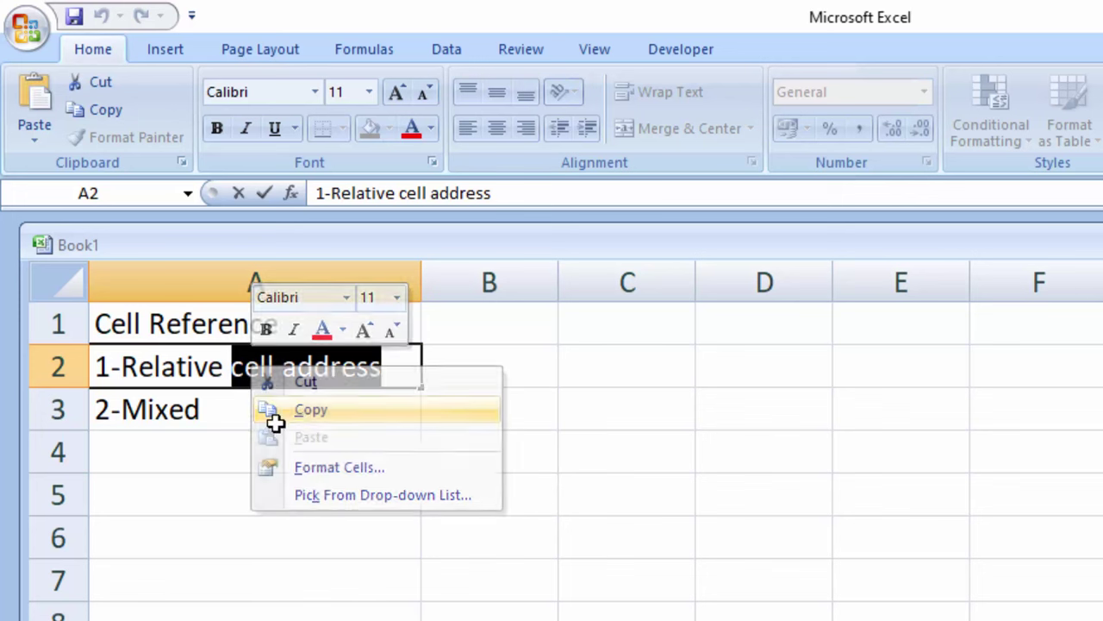
click(296, 412)
click(256, 411)
double_click(256, 411)
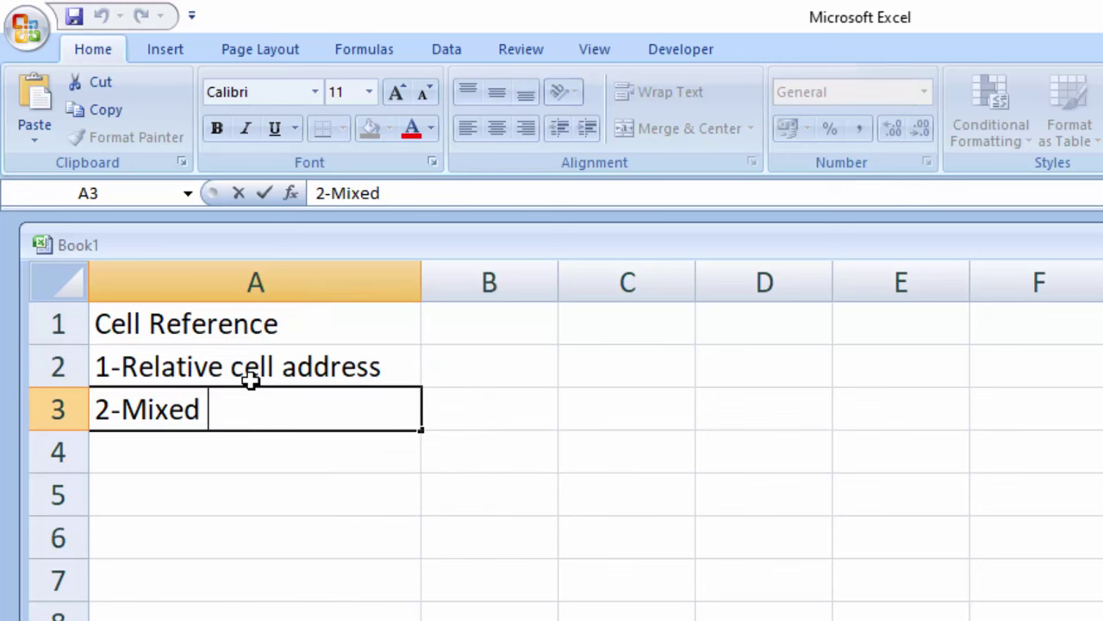
key(ctrl+v)
key(Return)
Enter '3- Absolute cell address' in A4 and switch to the product price workbook
text(3)
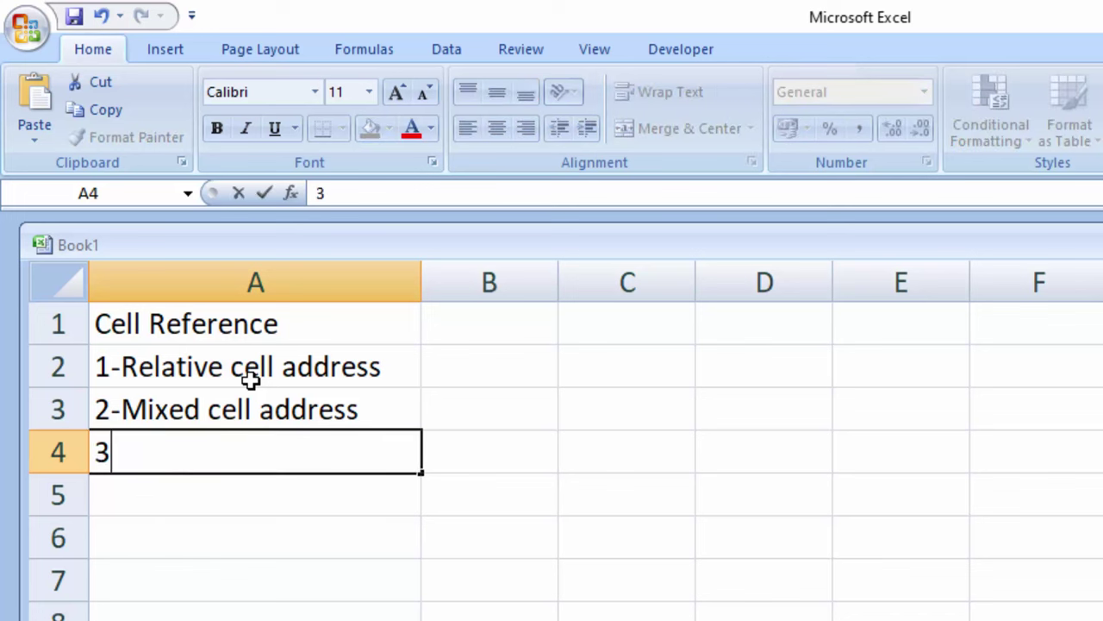
text(- Ab)
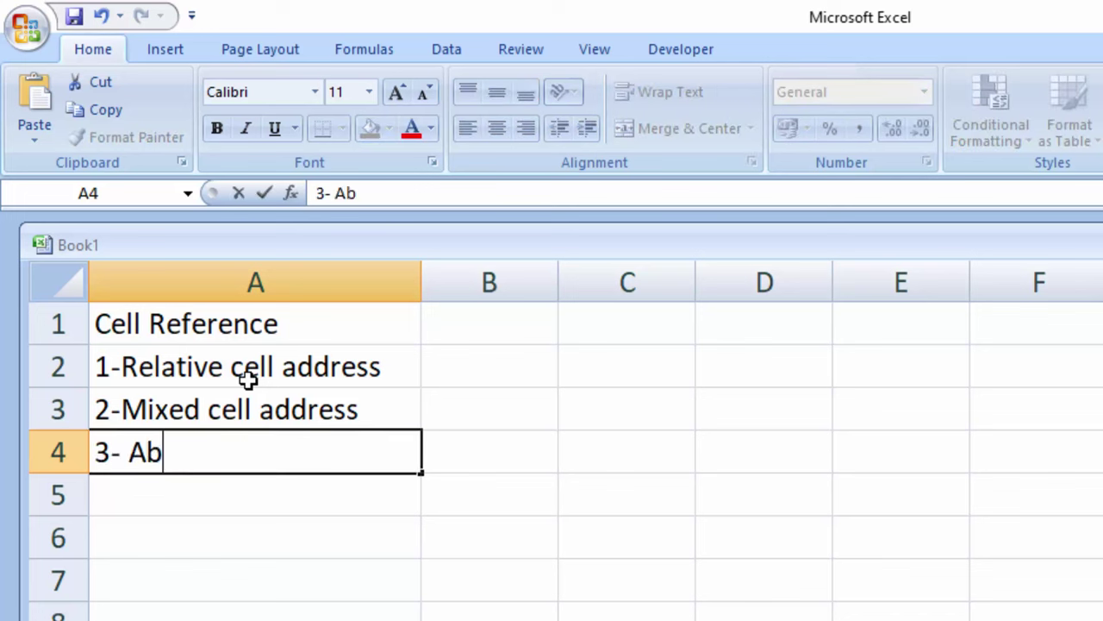
text(solute)
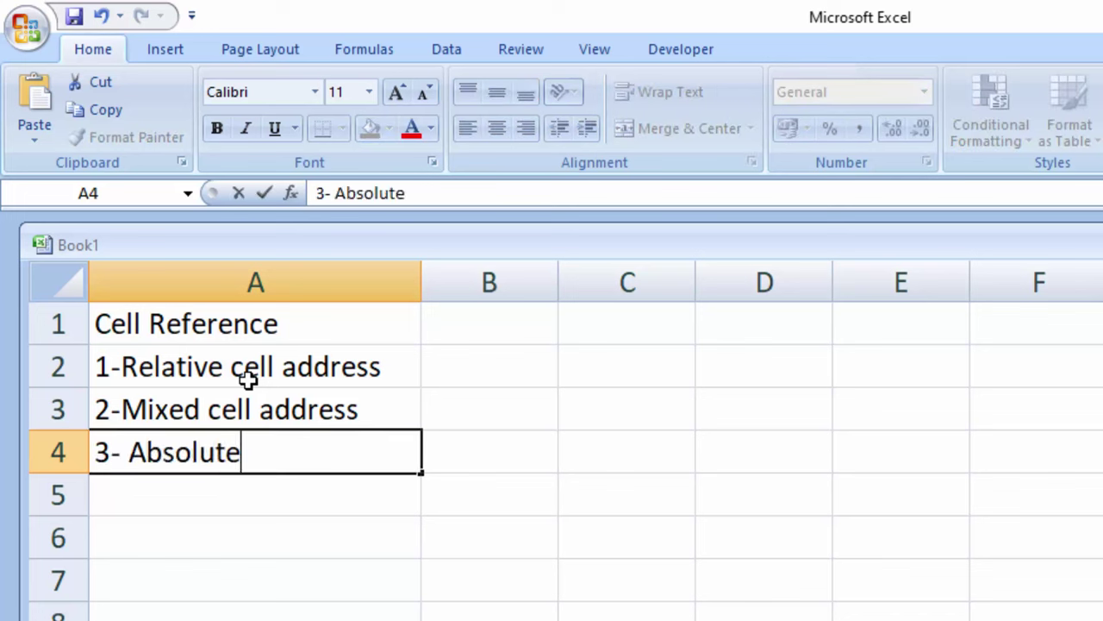
text(r)
key(BackSpace)
click(365, 409)
click(366, 409)
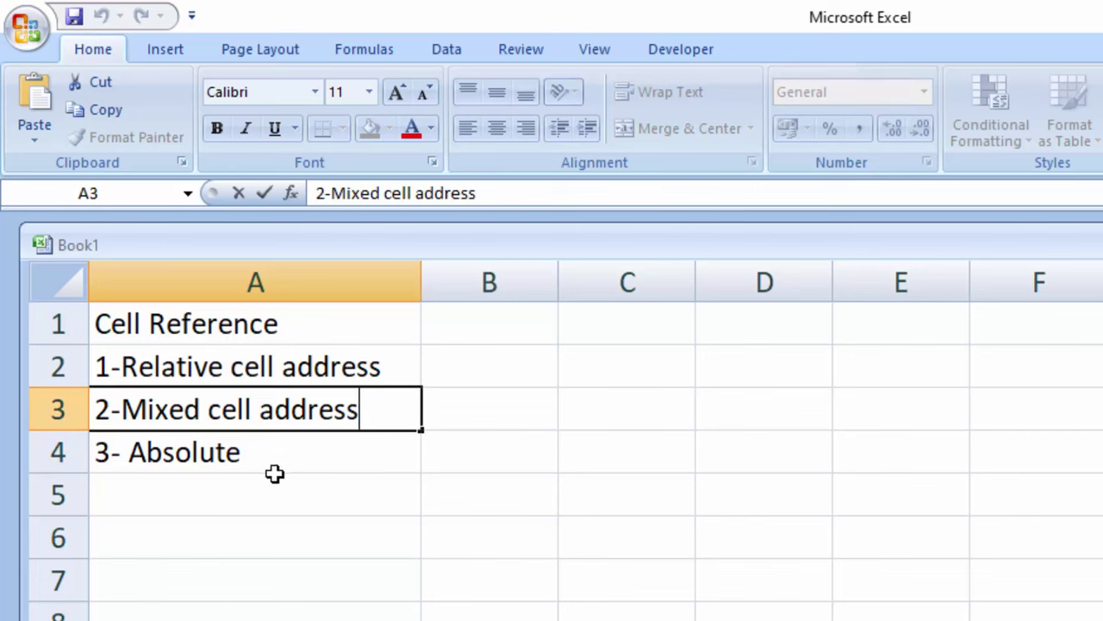
click(275, 462)
double_click(279, 452)
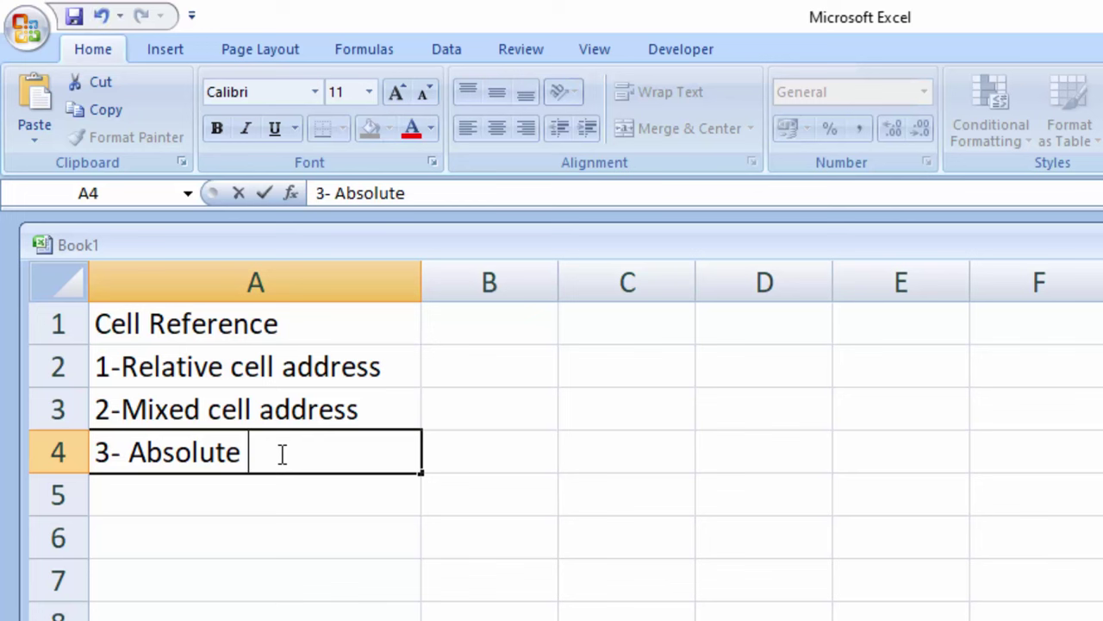
text(cell address)
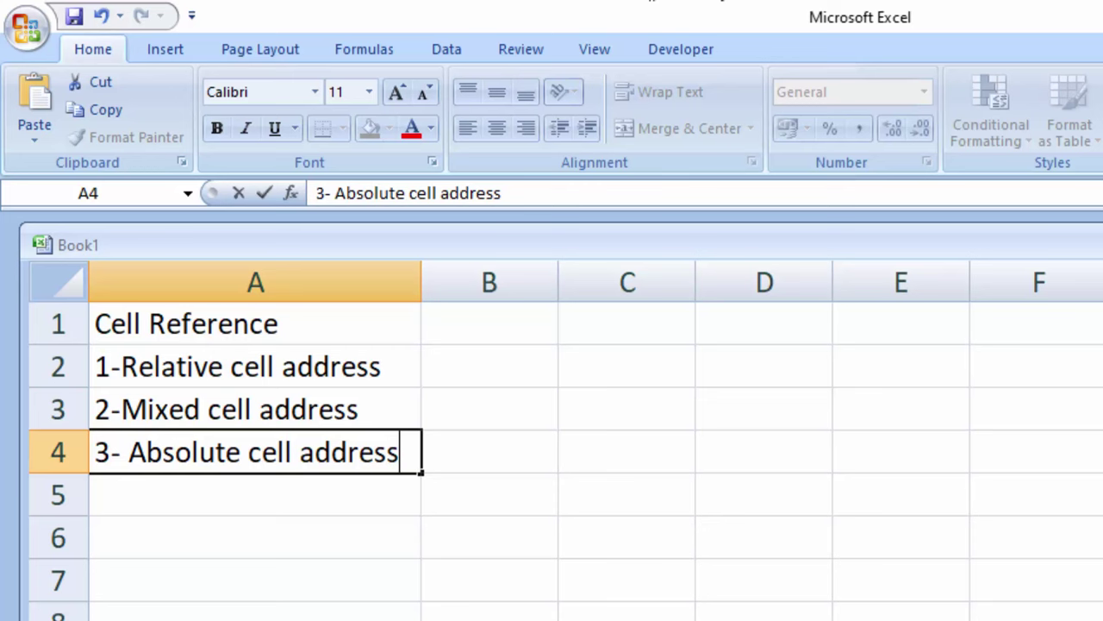
key(alt+Tab)
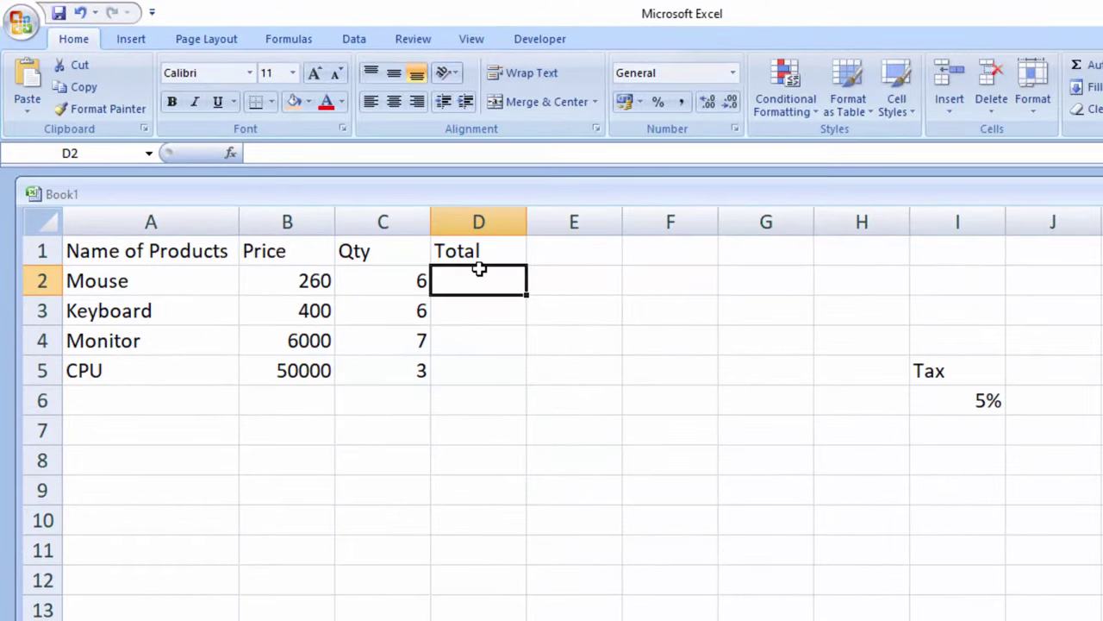
Start a formula in D2, cancel it, and type a $ sign instead
text(=)
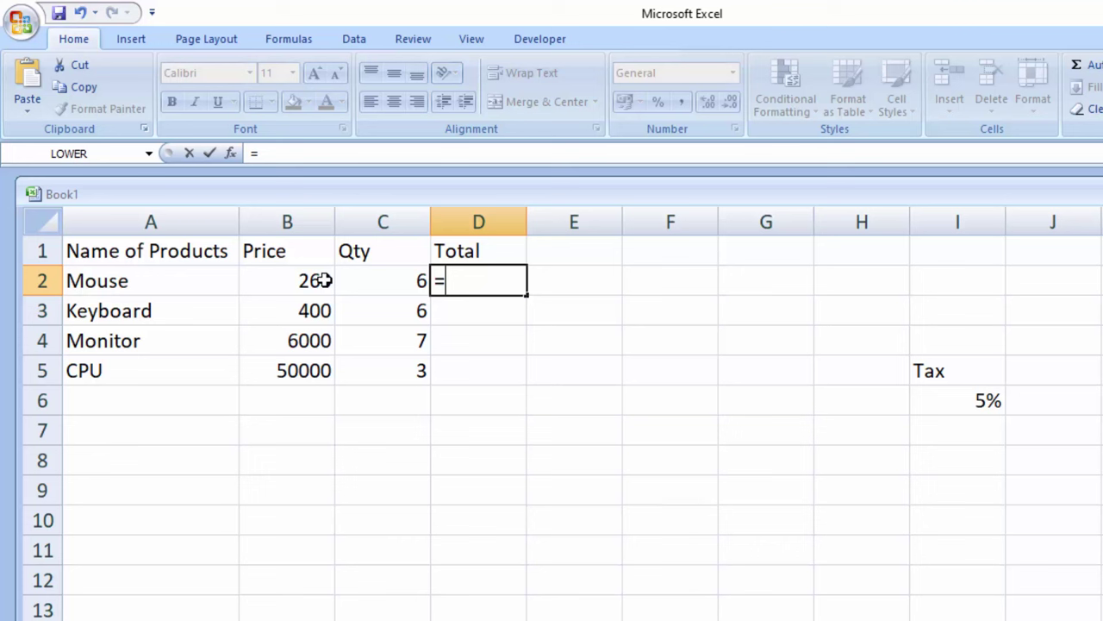
key(Escape)
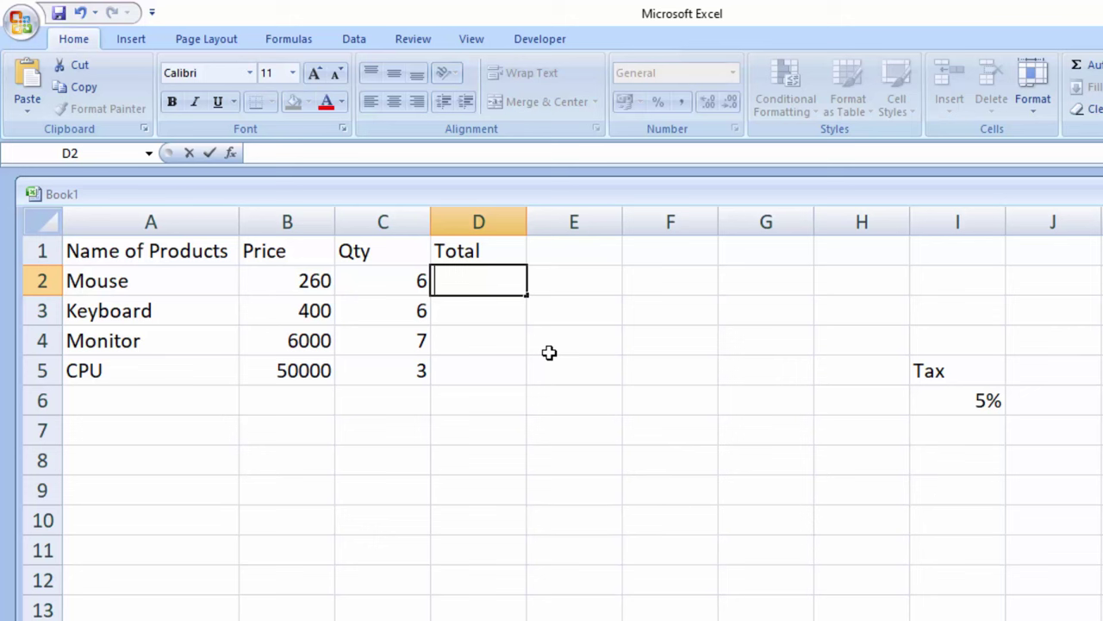
text($)
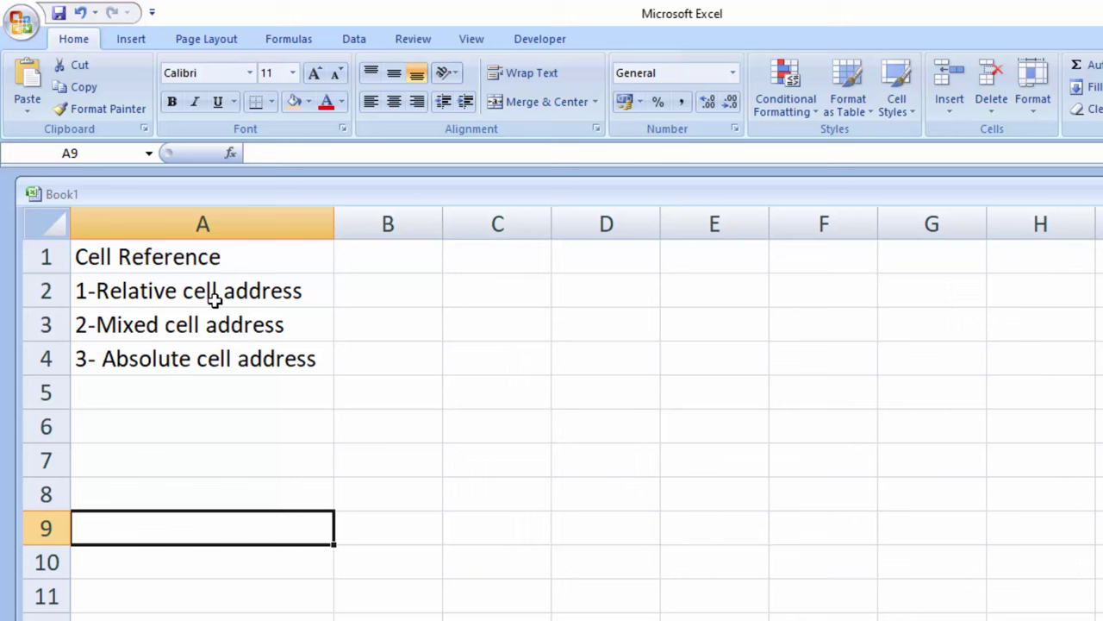
Point out cells B2 and B3, then select column B and row 2 as reference examples
click(362, 295)
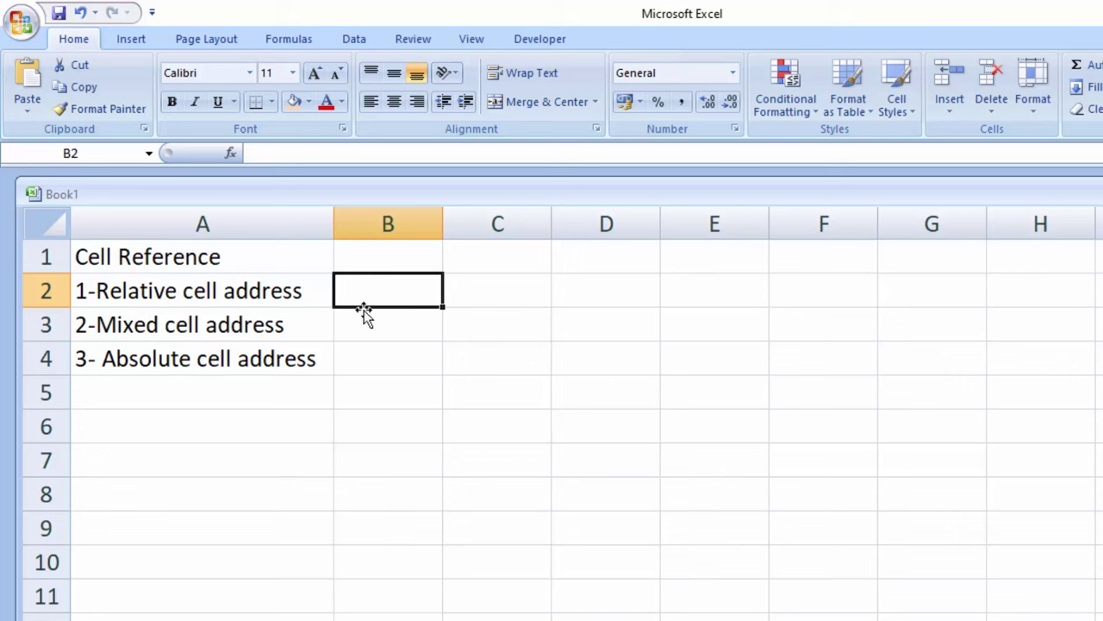
click(355, 334)
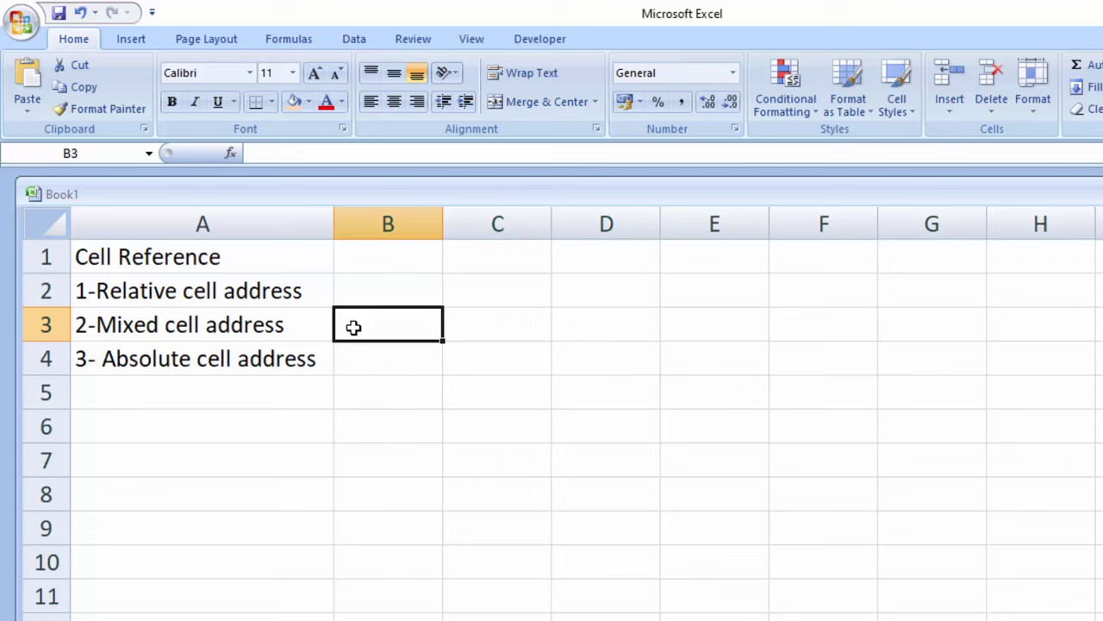
click(408, 222)
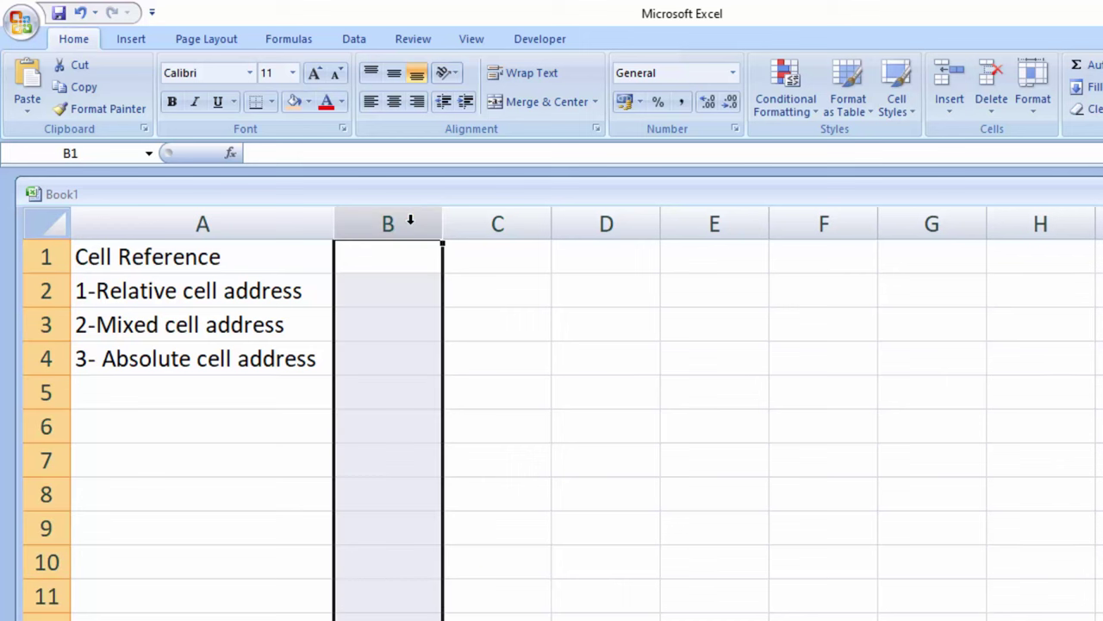
click(48, 293)
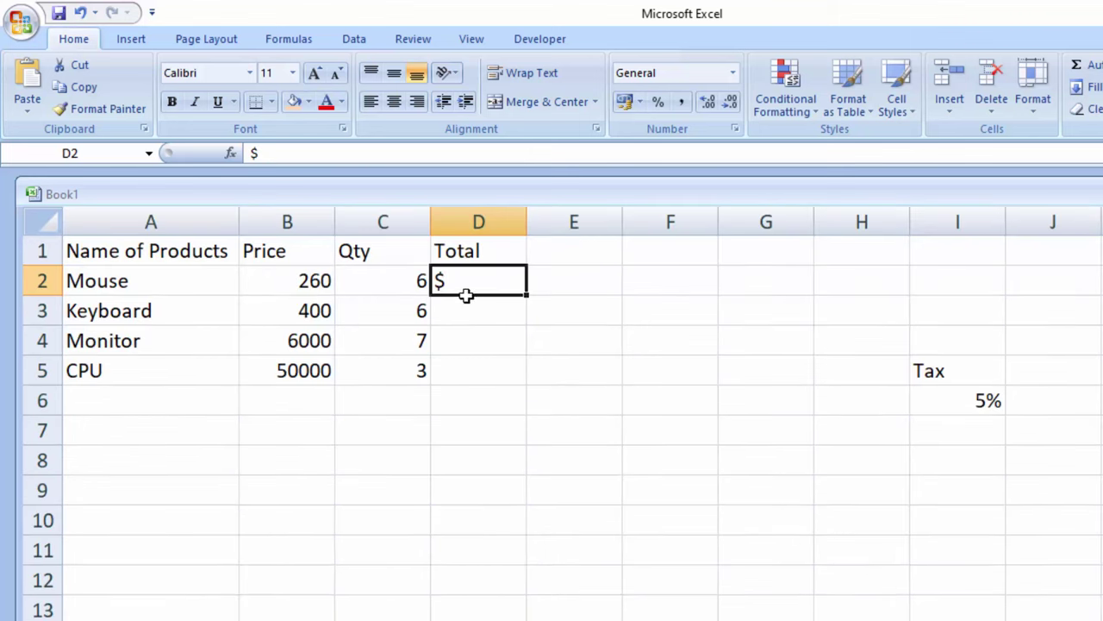
Replace the $ in D2 with =B2*C2, giving a Mouse Total of 1560
double_click(458, 282)
key(BackSpace)
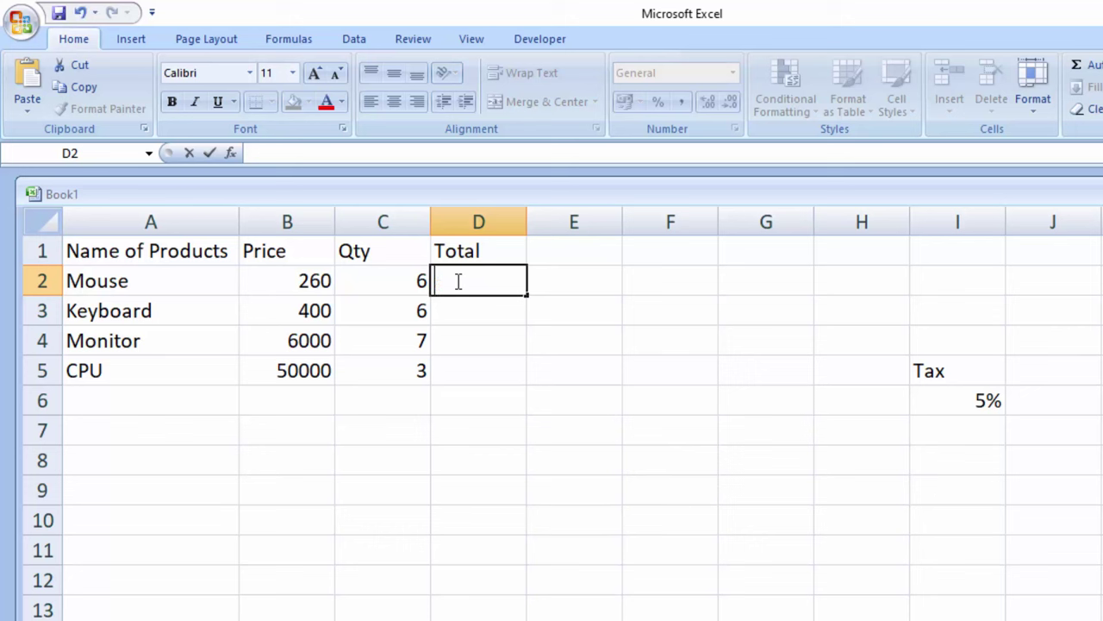
text(=)
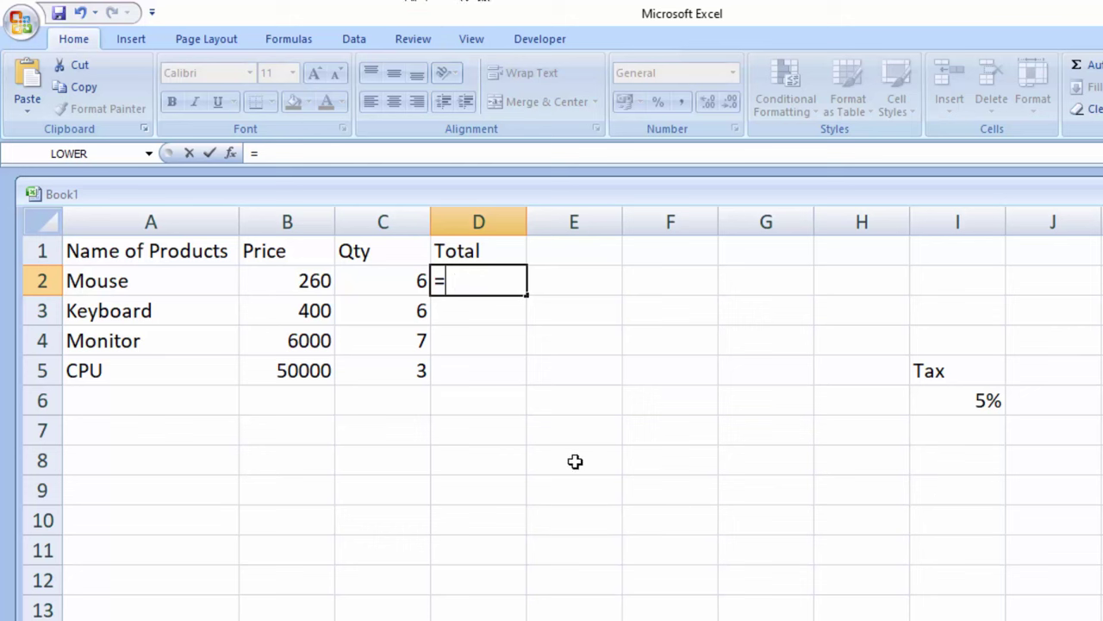
click(313, 291)
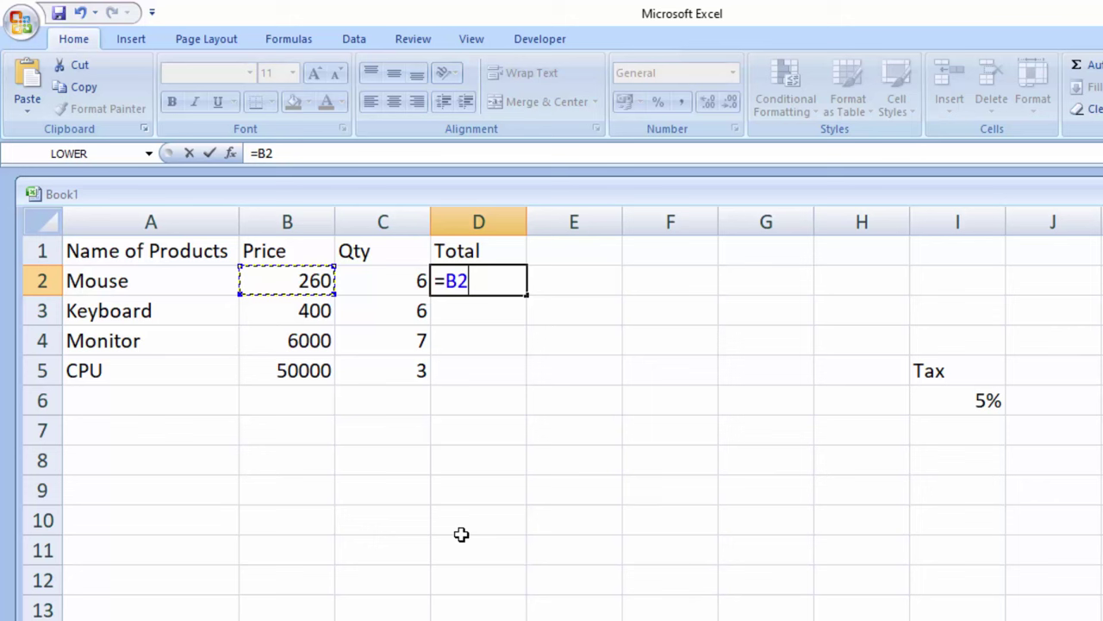
text(*)
click(400, 281)
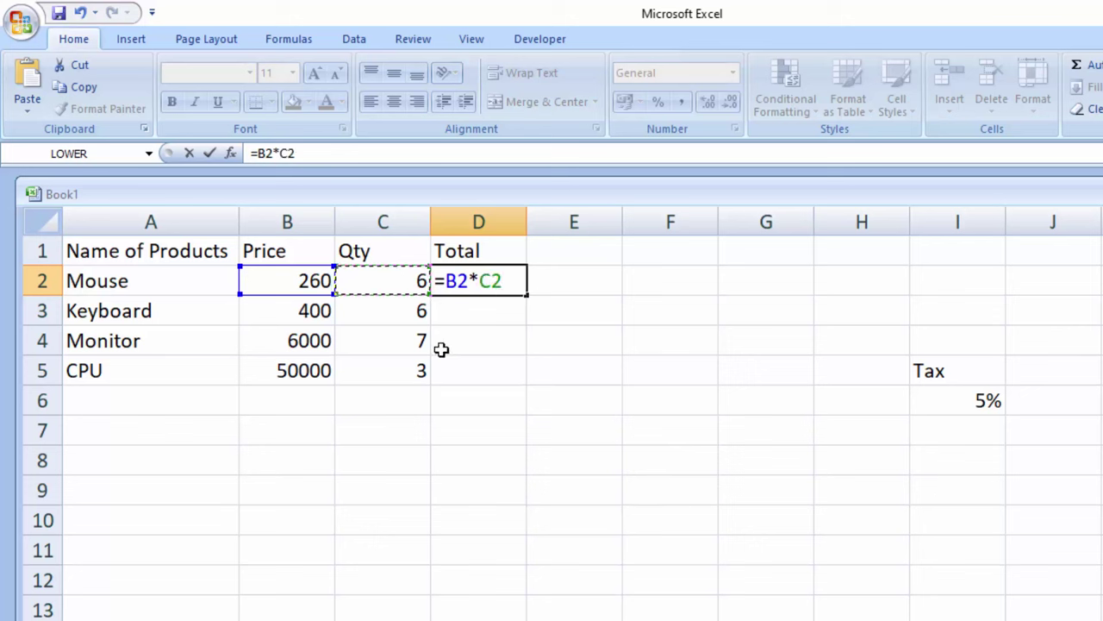
key(Return)
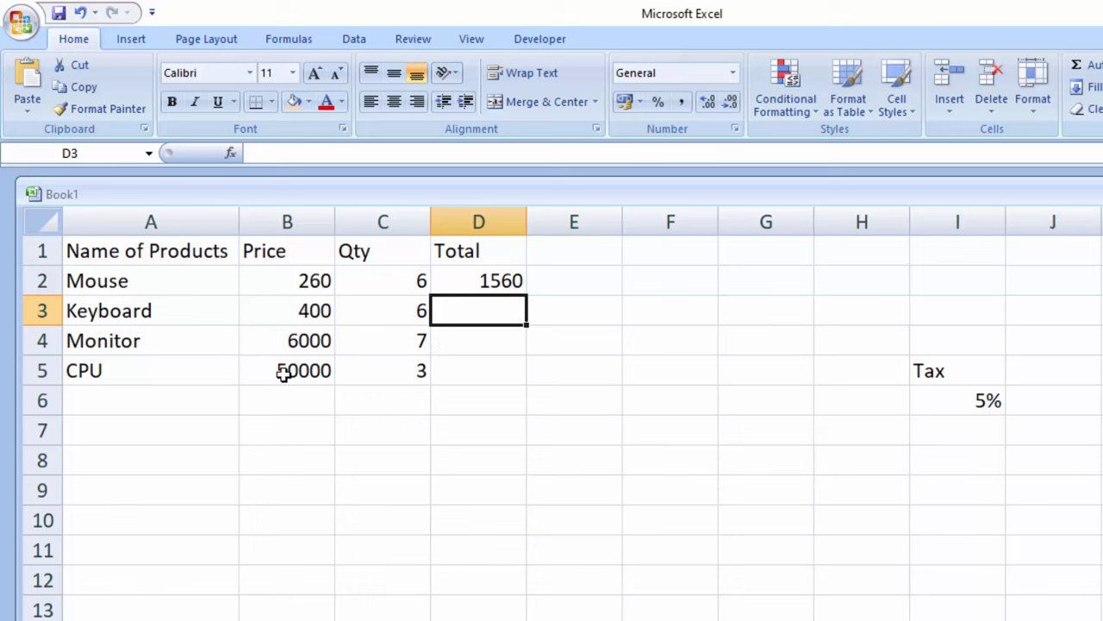
drag(291, 289, 285, 368)
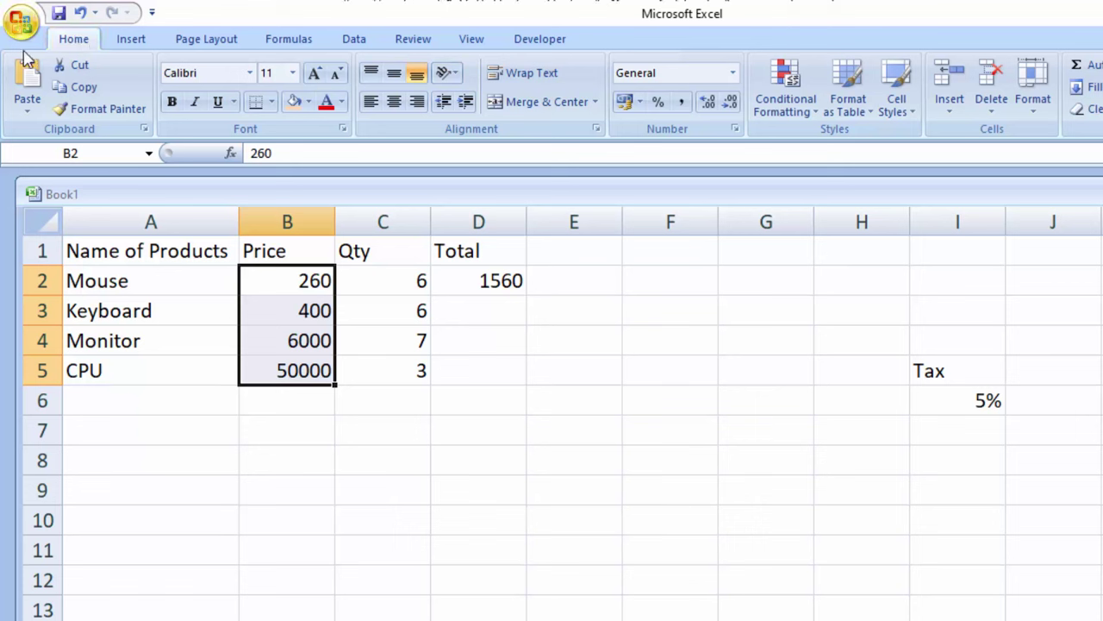
Apply Currency format to the Price cells B2:B5, showing values like ₹ 260.00
click(153, 14)
click(152, 14)
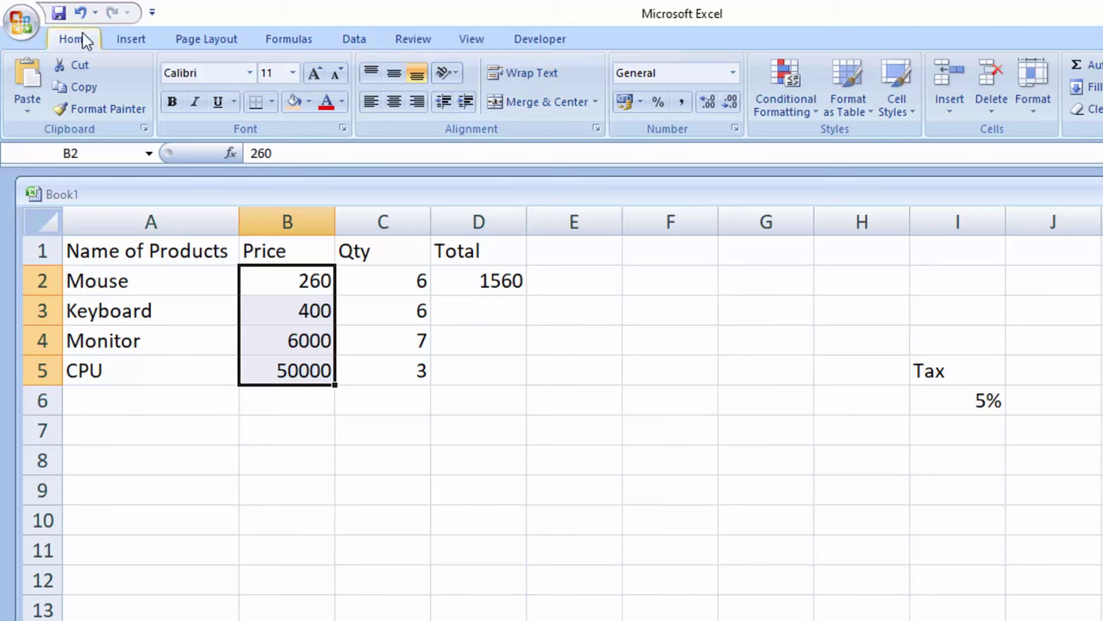
click(733, 73)
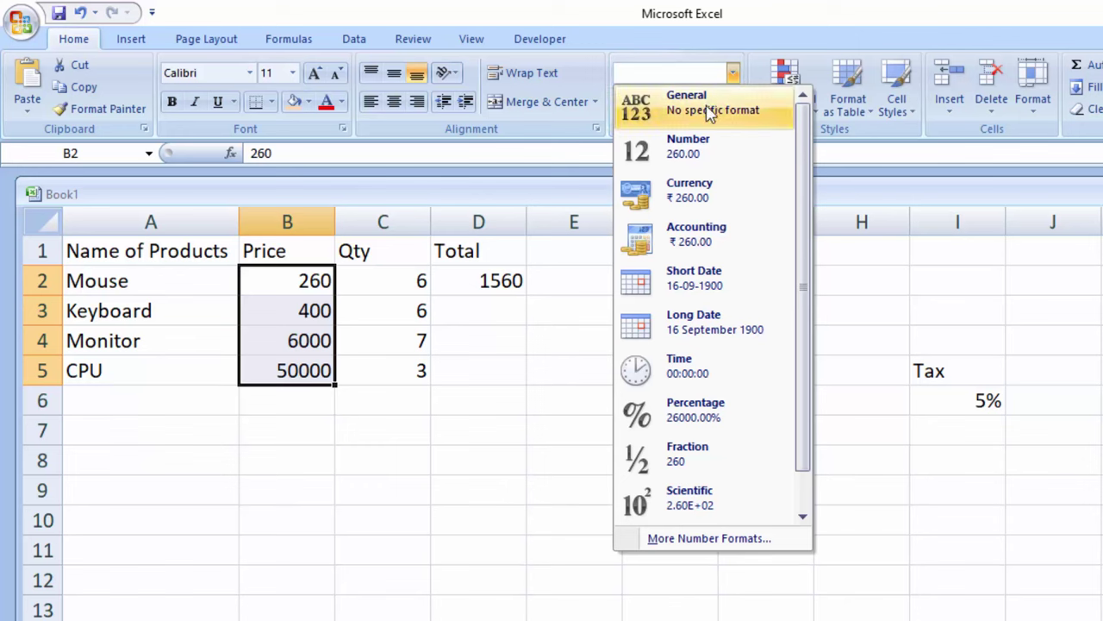
click(689, 189)
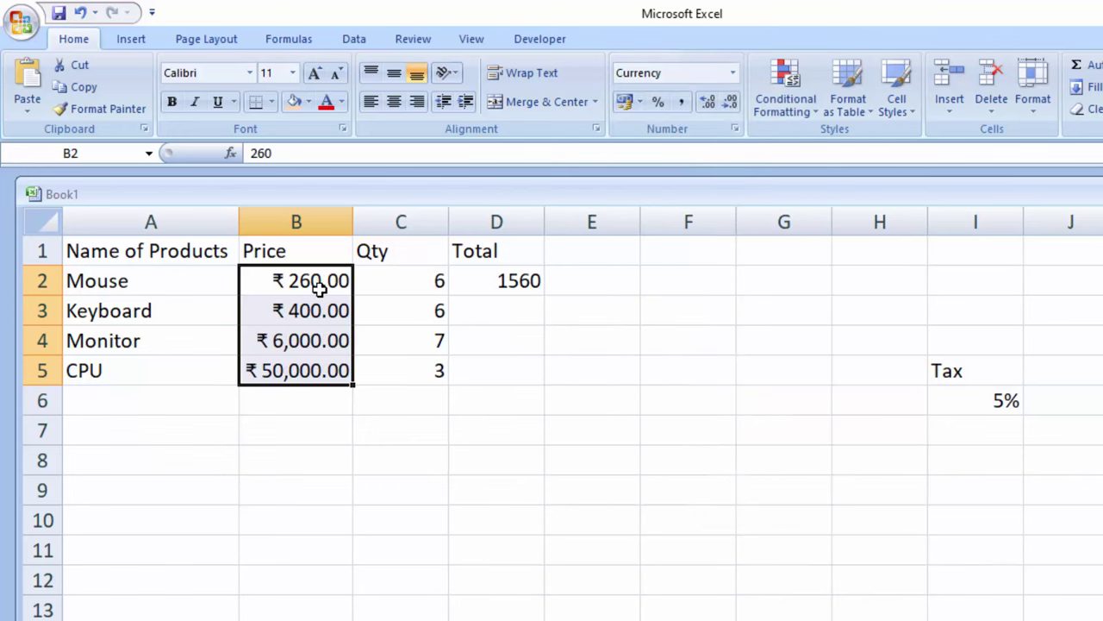
drag(511, 285, 508, 369)
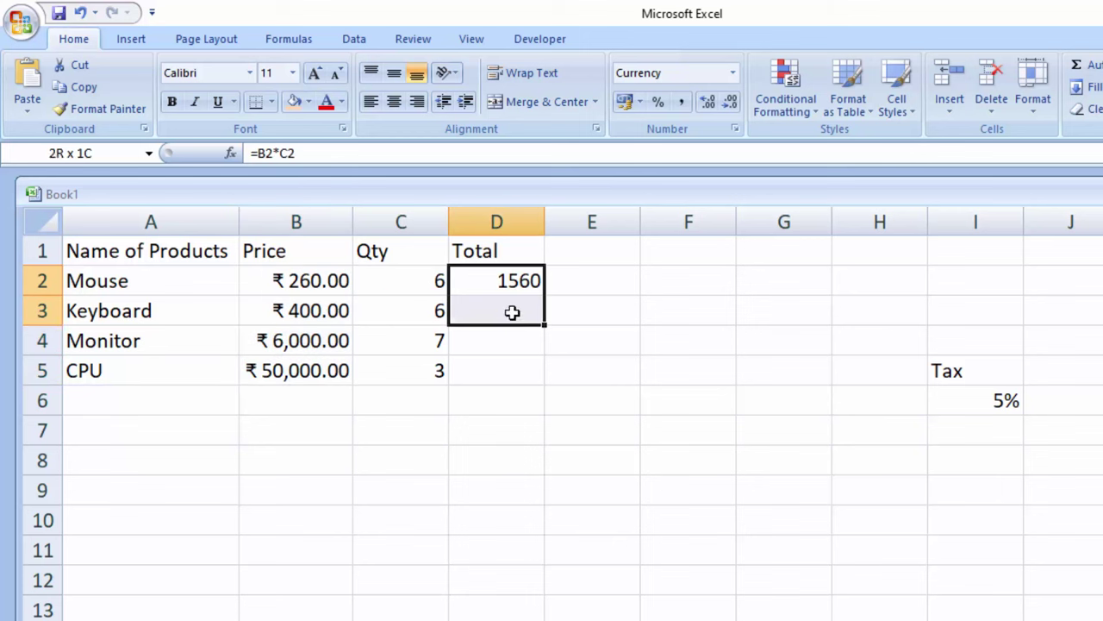
click(731, 73)
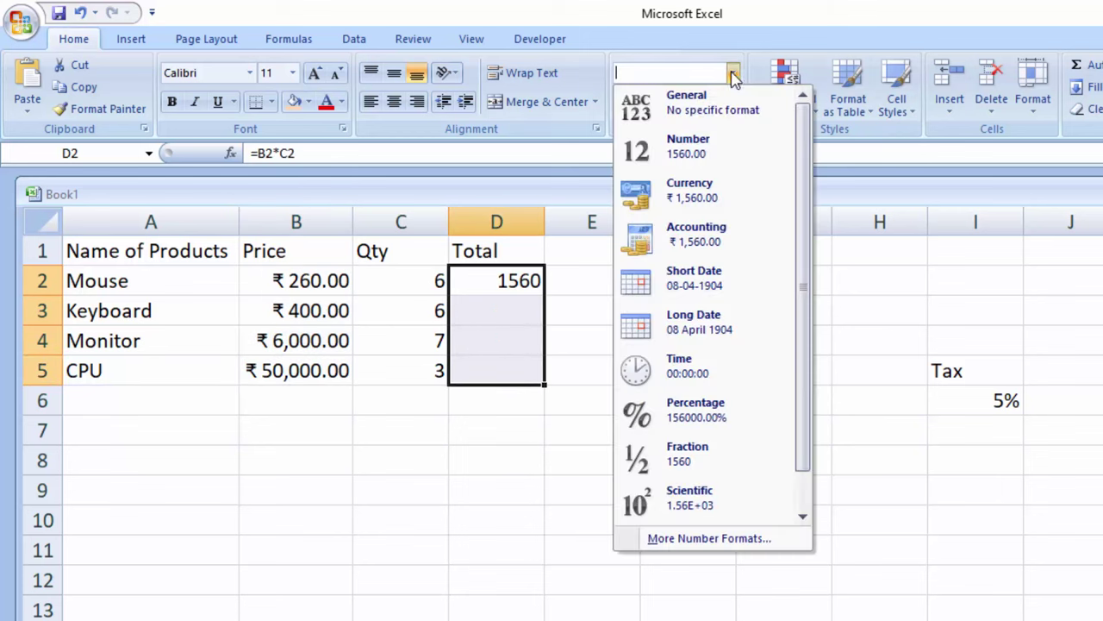
Copy the Mouse Total formula in D2 down through the CPU row in D5
click(702, 197)
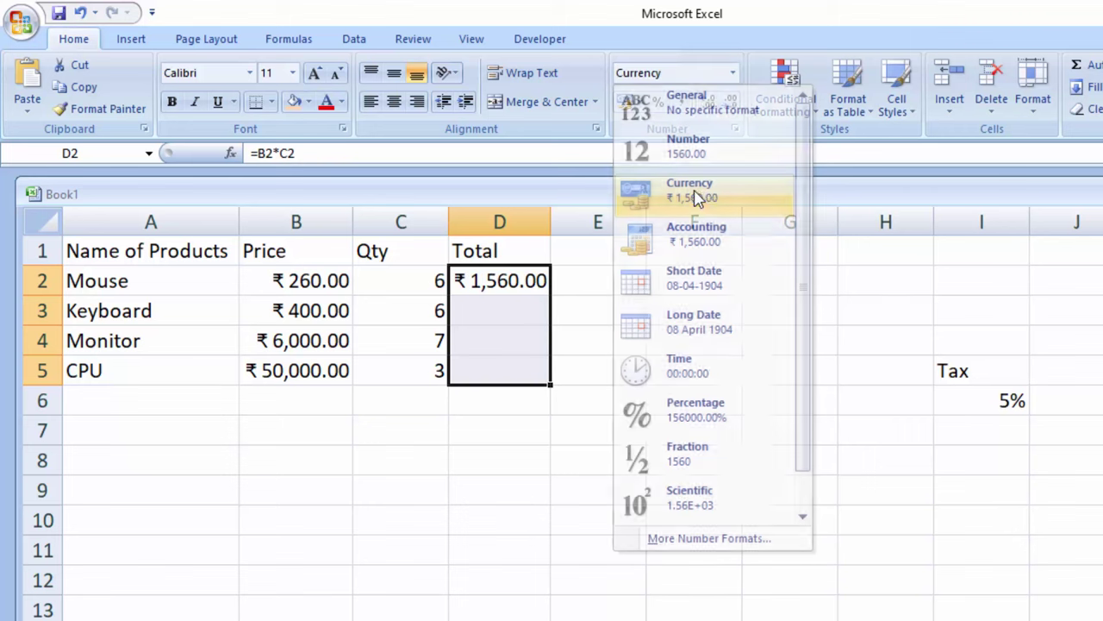
click(520, 283)
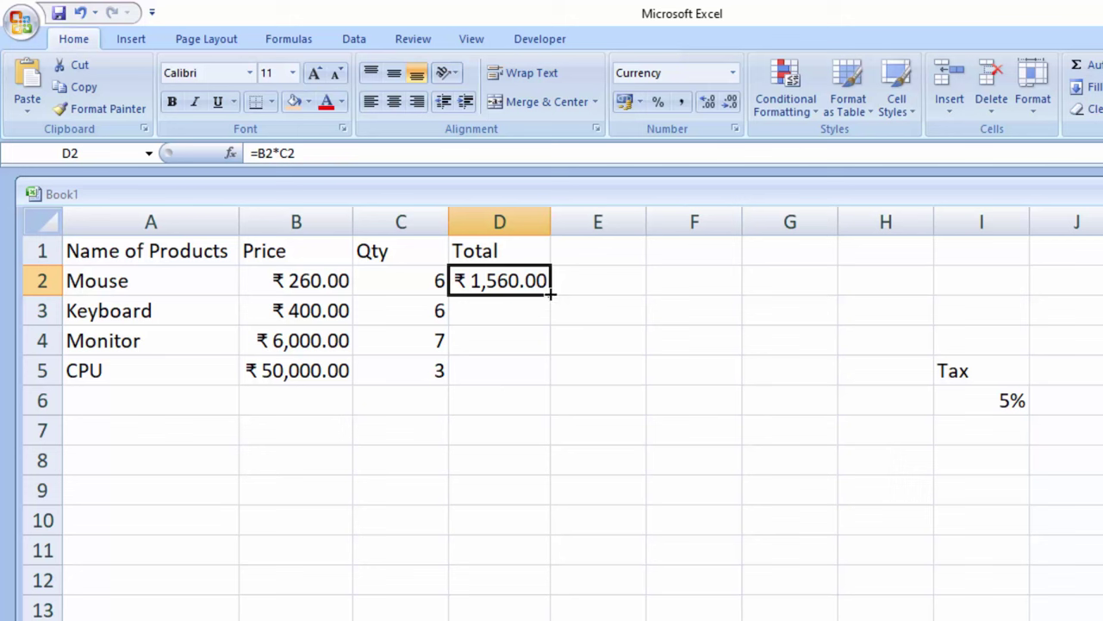
drag(550, 296, 548, 379)
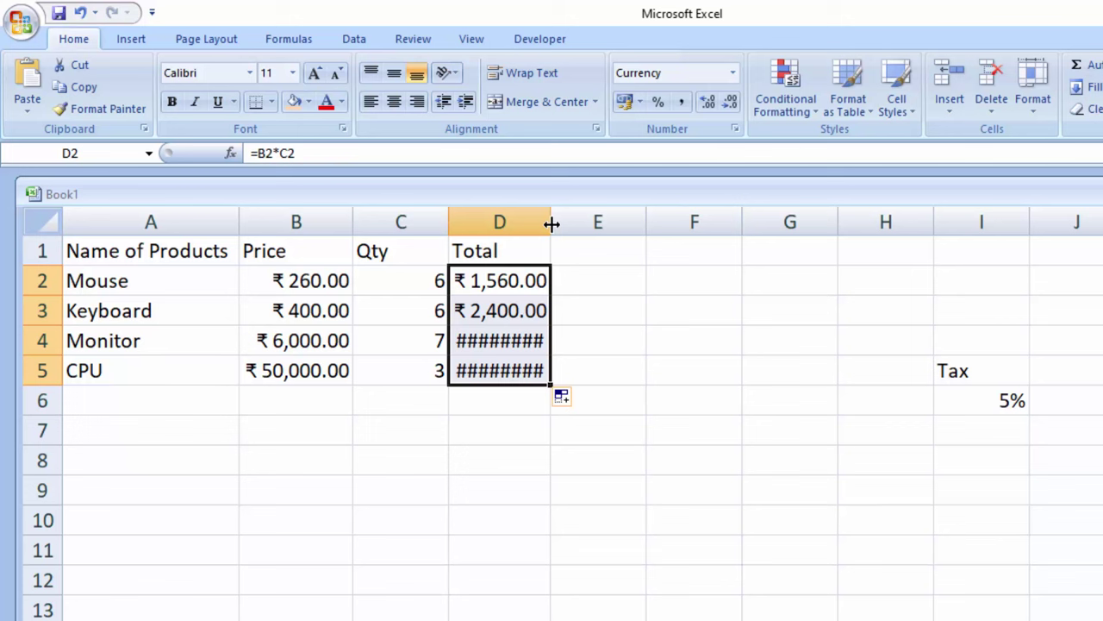
AutoFit column D so every total, up to ₹ 1,50,000.00, shows in full
drag(552, 223, 586, 225)
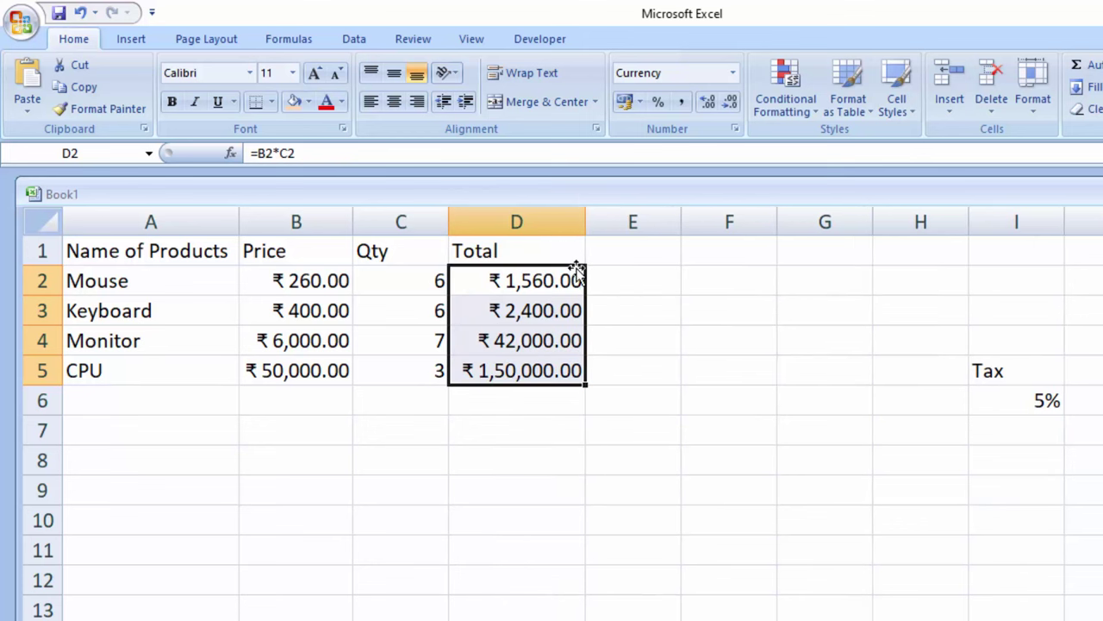
key(ctrl+z)
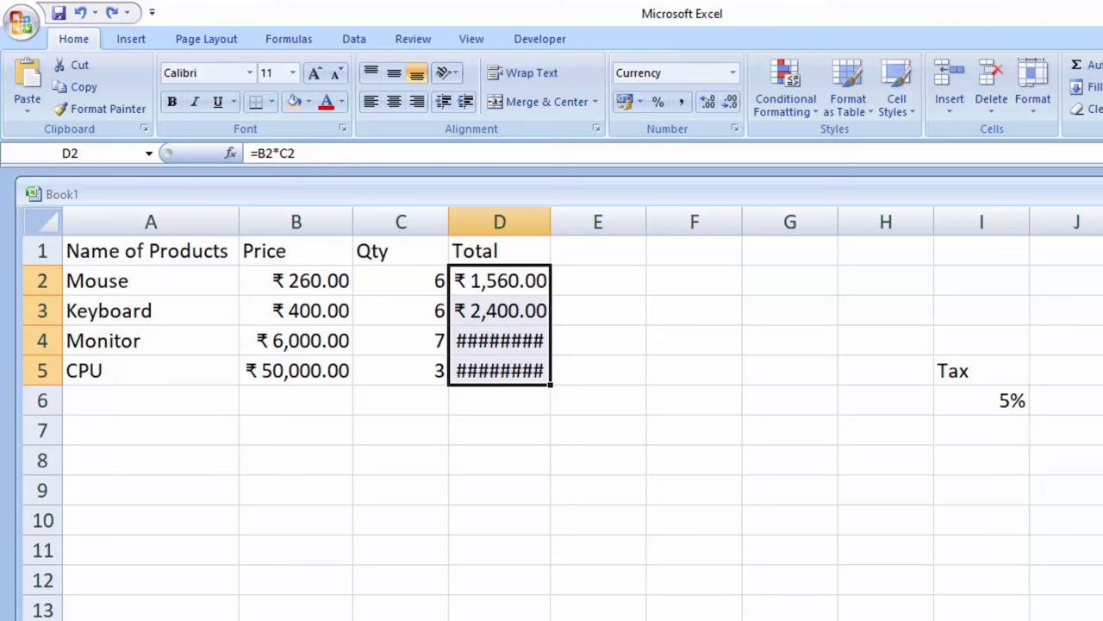
key(alt)
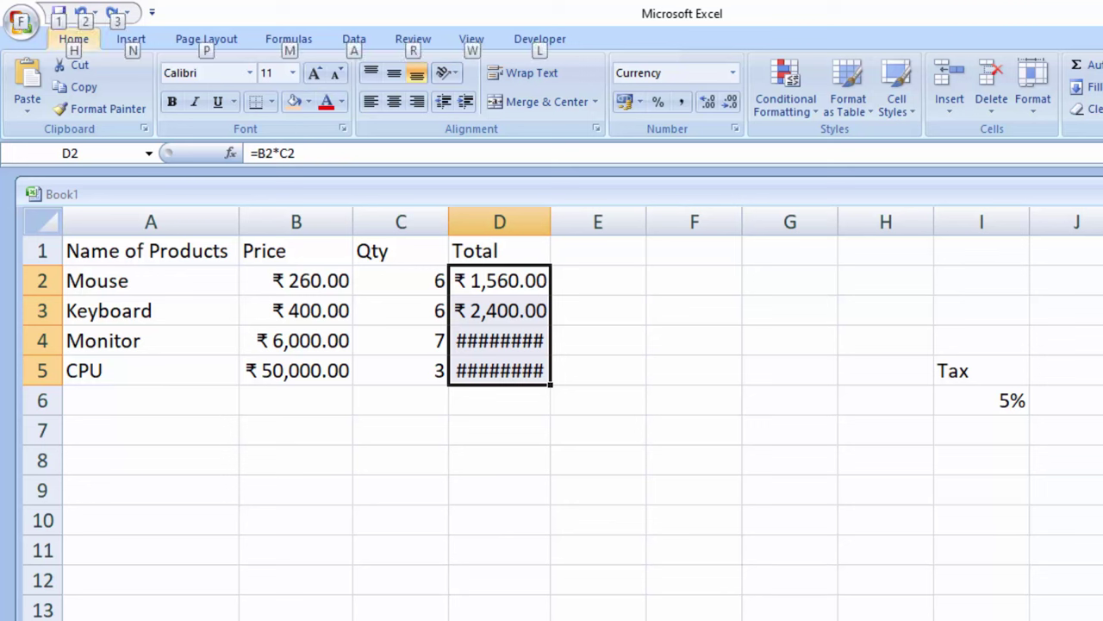
key(h)
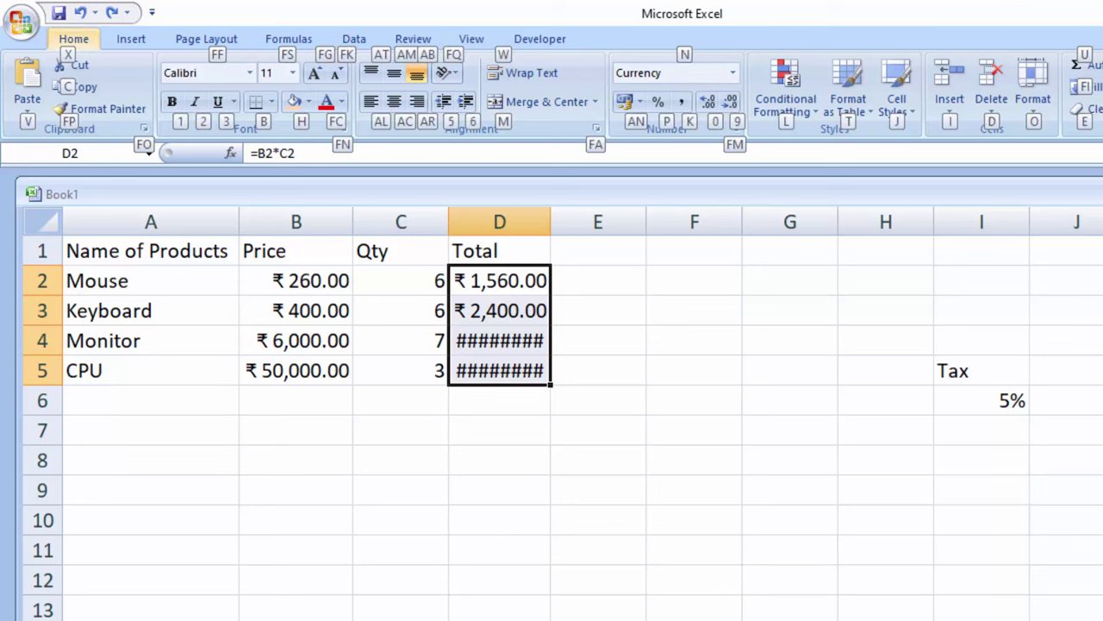
key(o)
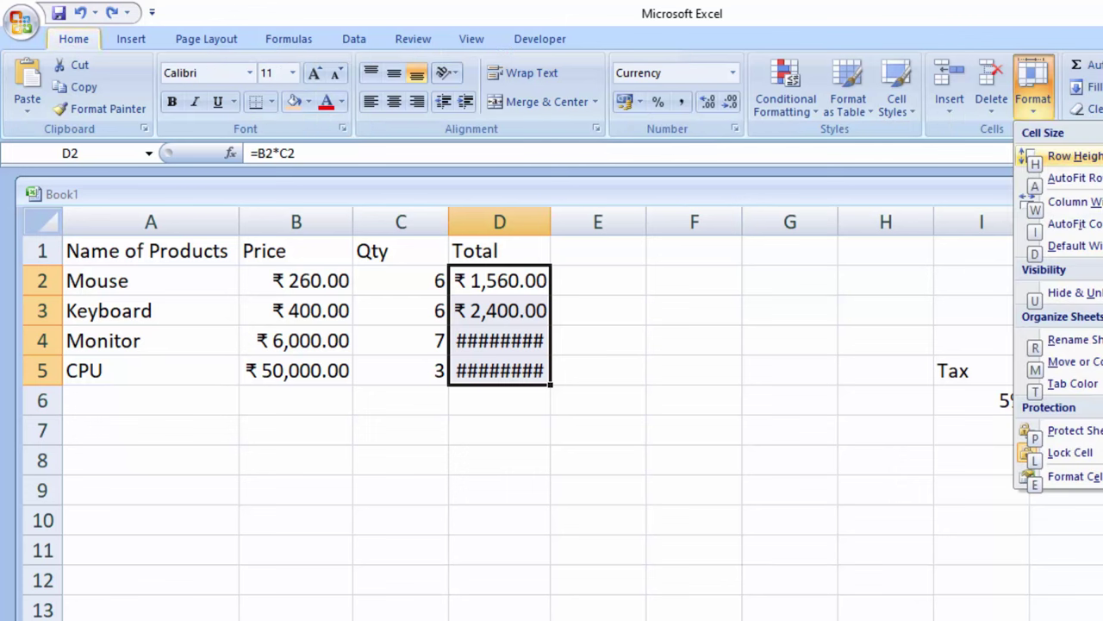
key(i)
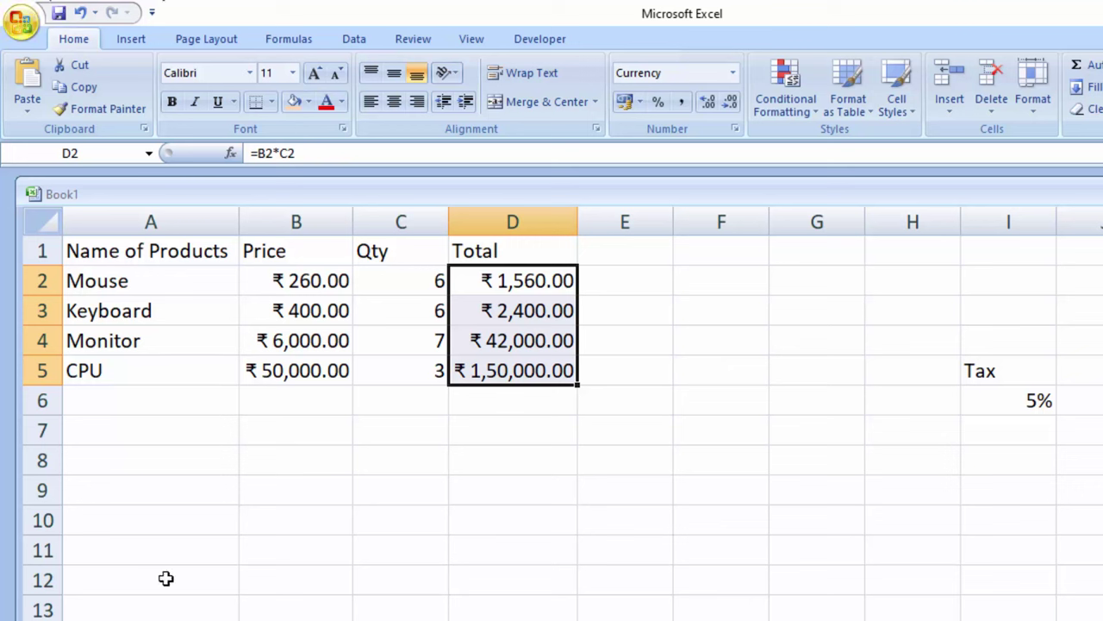
Enter the heading 'Tax Amount' in cell E1
click(646, 244)
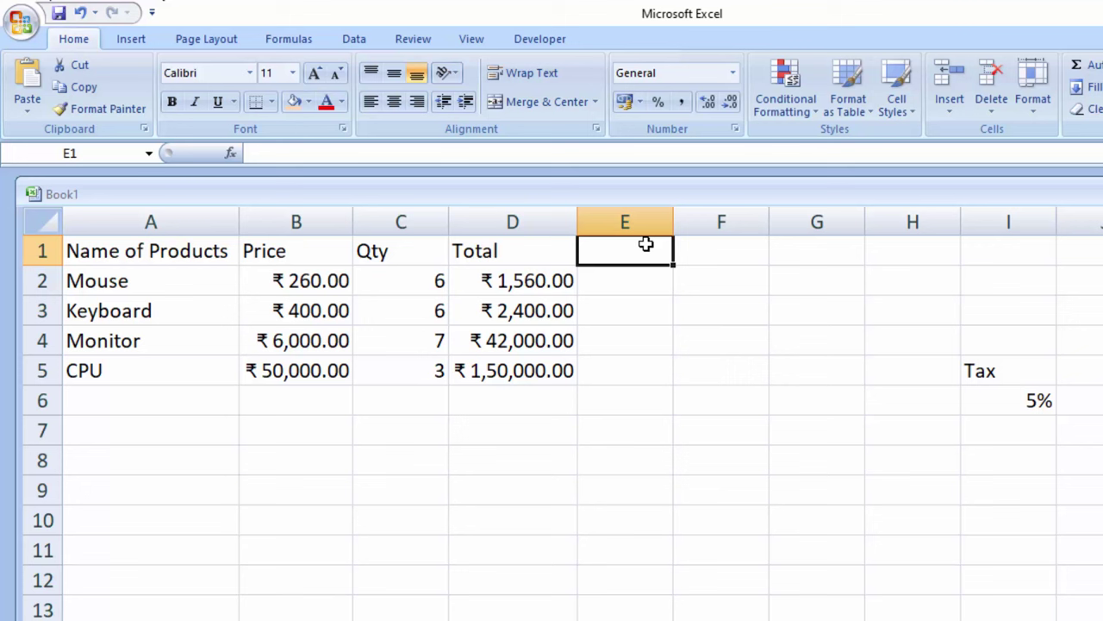
text(Tax)
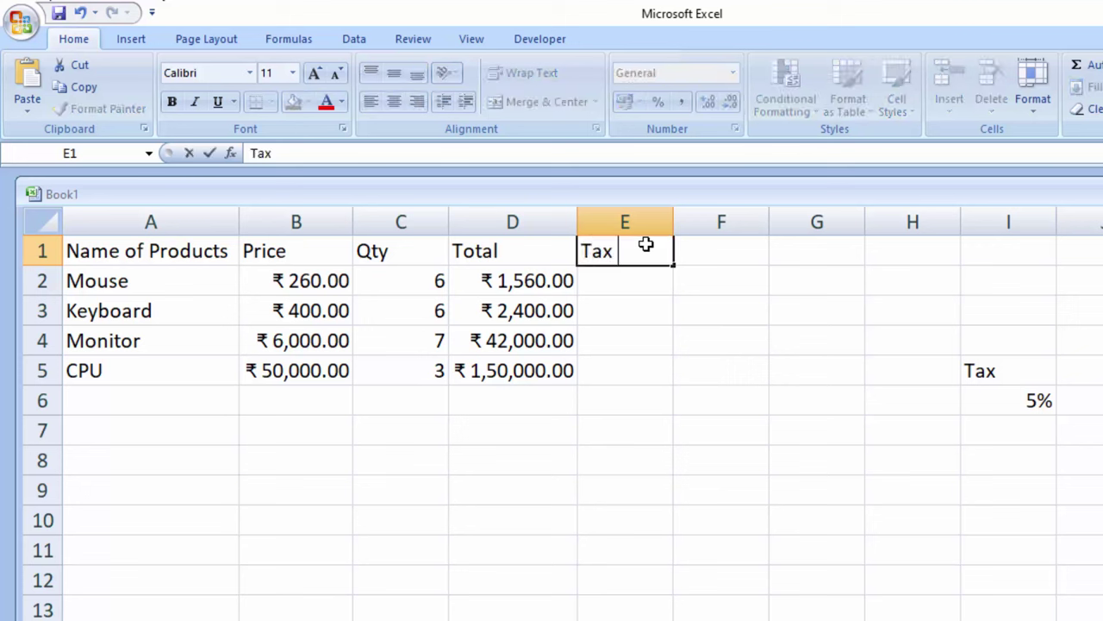
text( Amou)
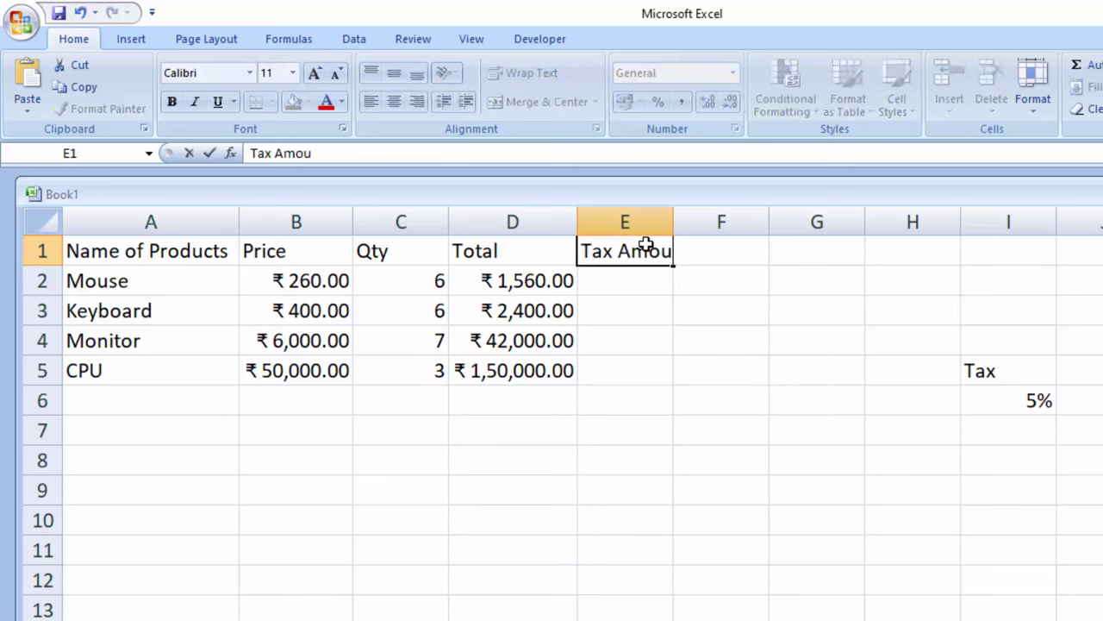
text(nt)
click(700, 496)
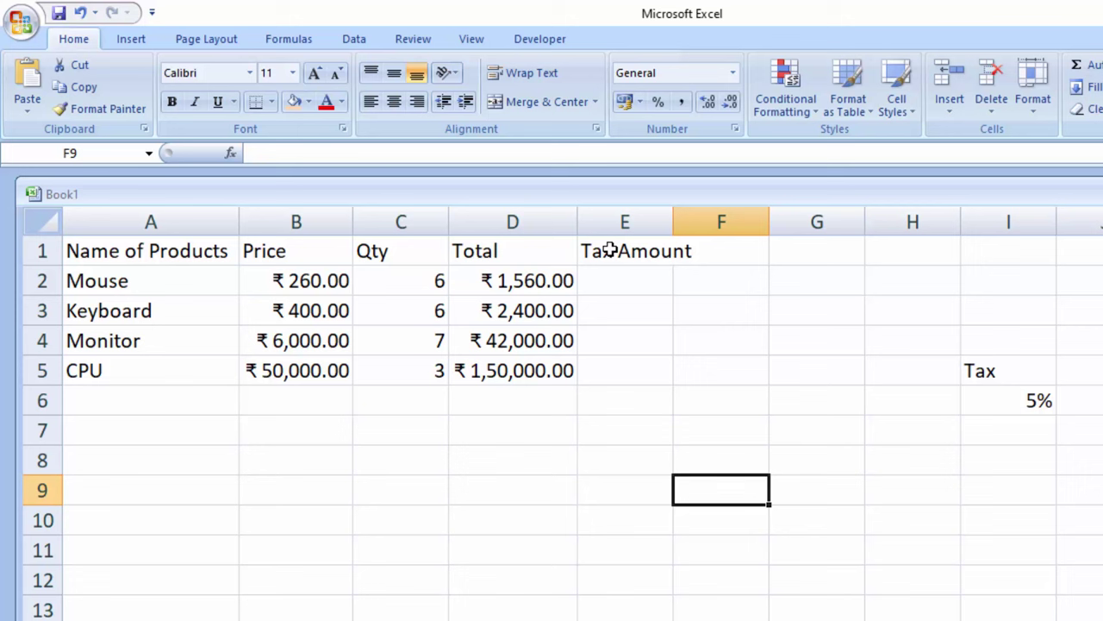
click(609, 250)
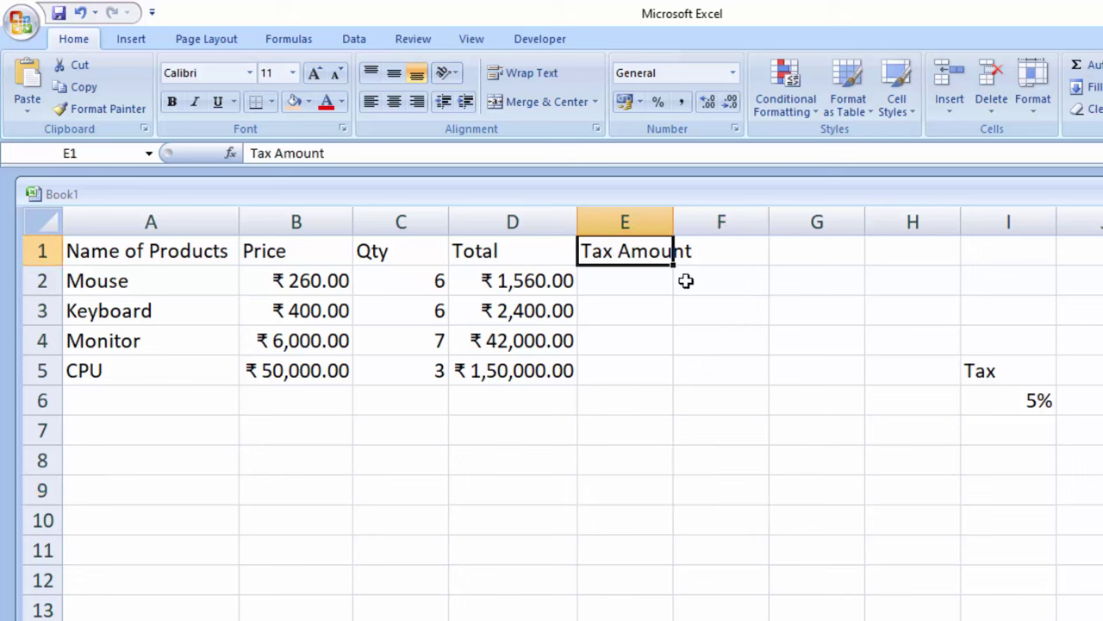
double_click(623, 245)
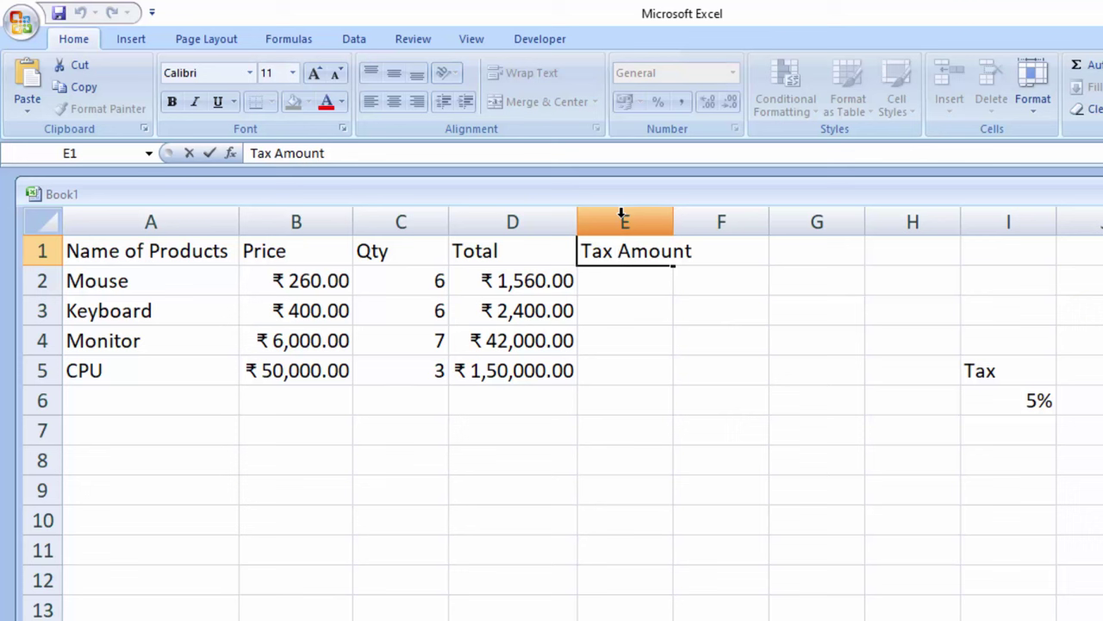
click(669, 334)
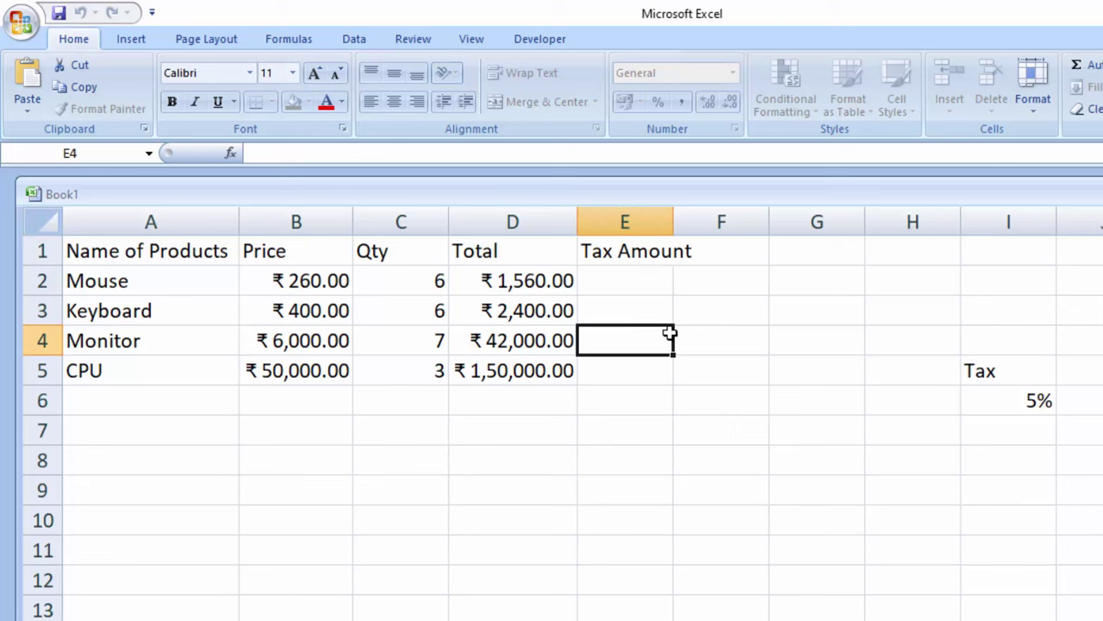
AutoFit column E to fit the Tax Amount heading (Alt H O I)
click(649, 245)
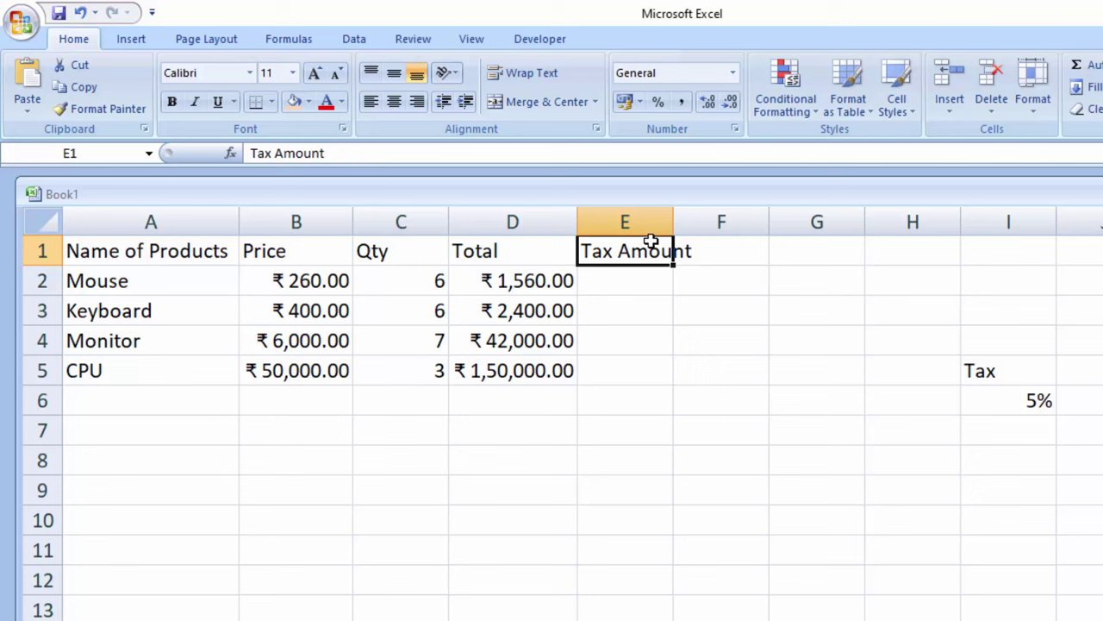
key(alt+h)
key(o)
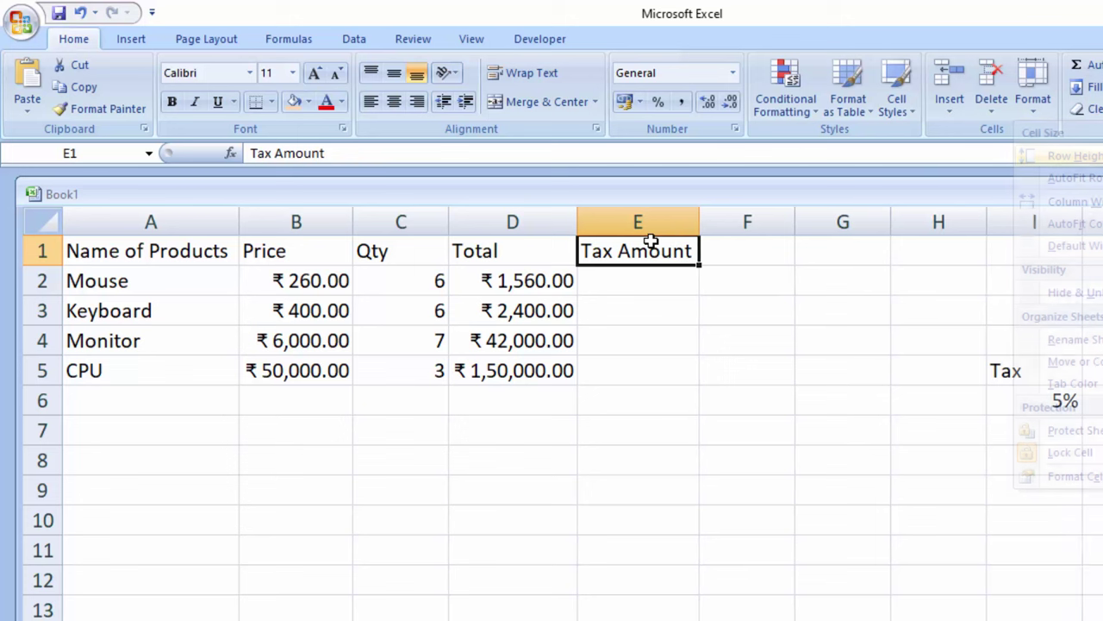
key(i)
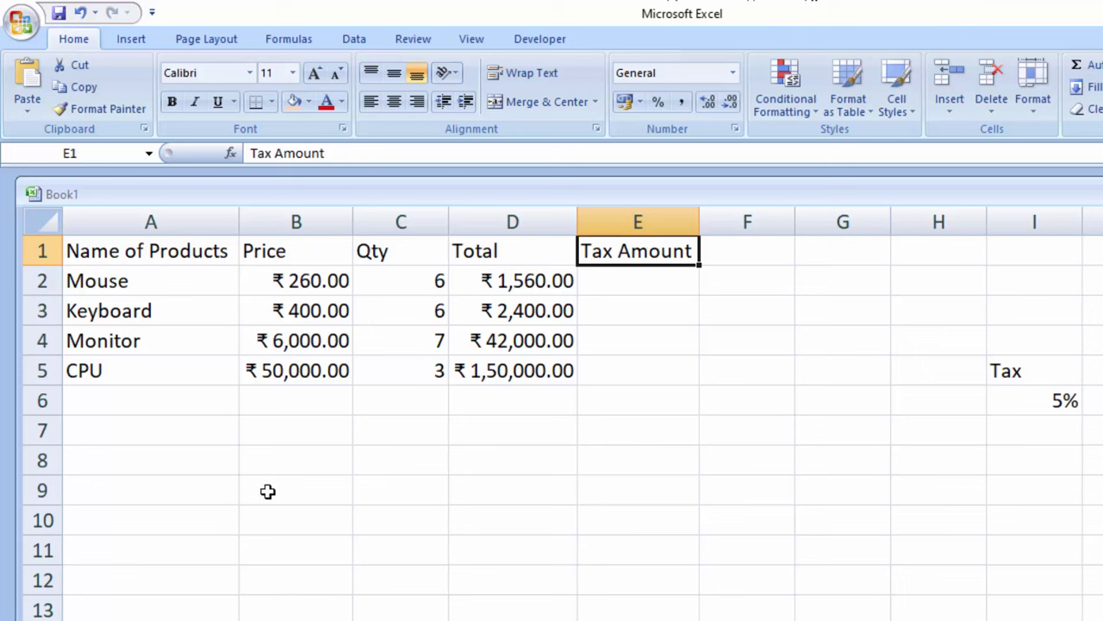
click(647, 278)
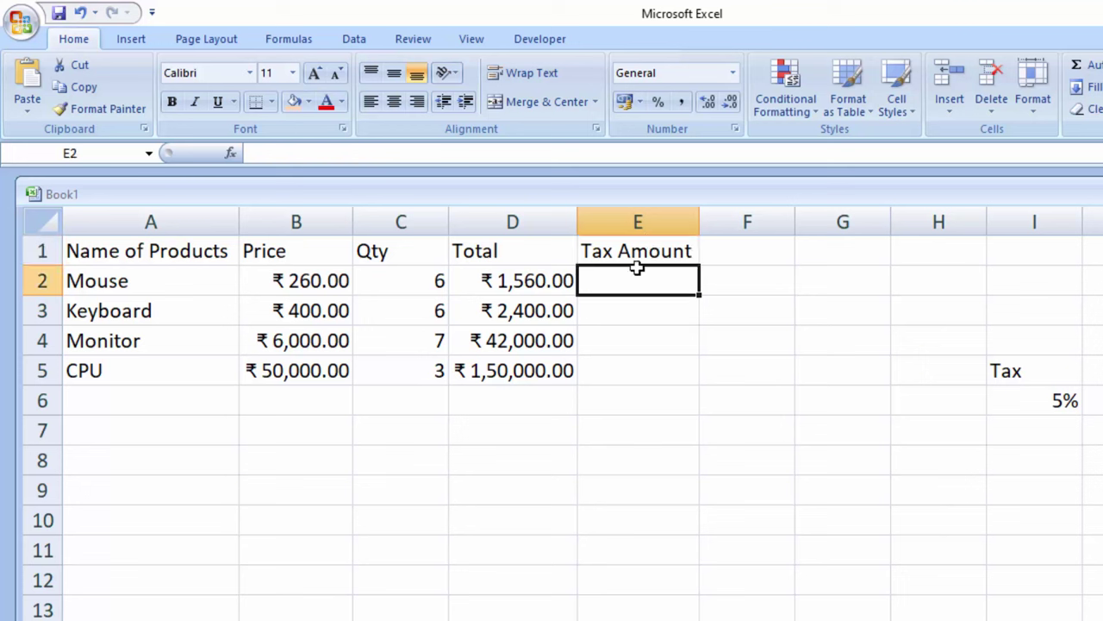
Enter the tax formula =D2*I6 in E2, using the 5% rate in I6
text(=)
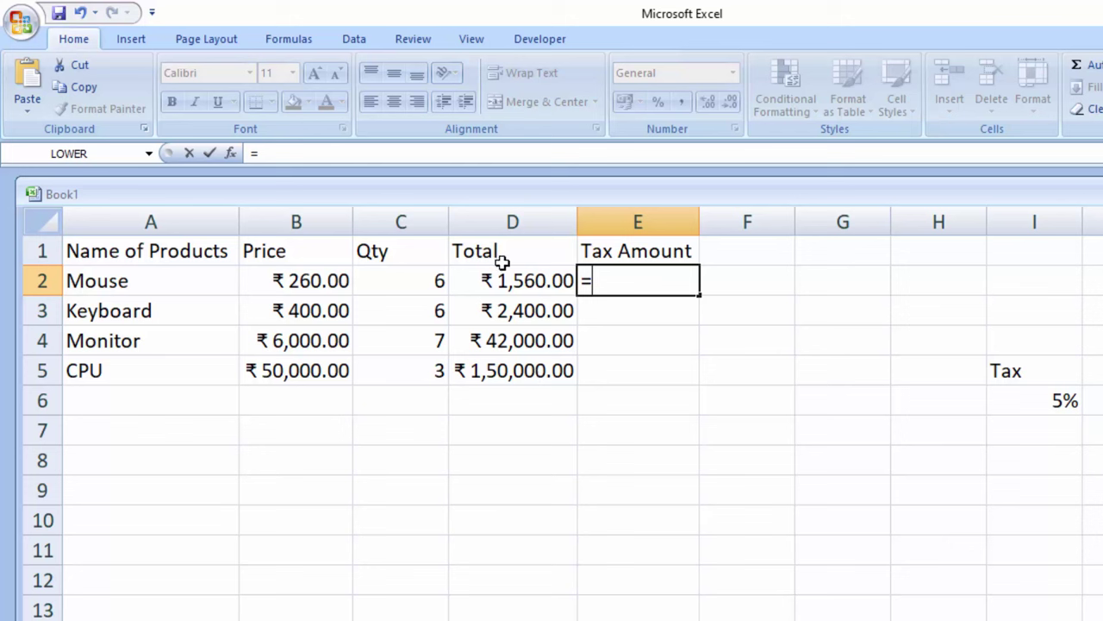
click(518, 281)
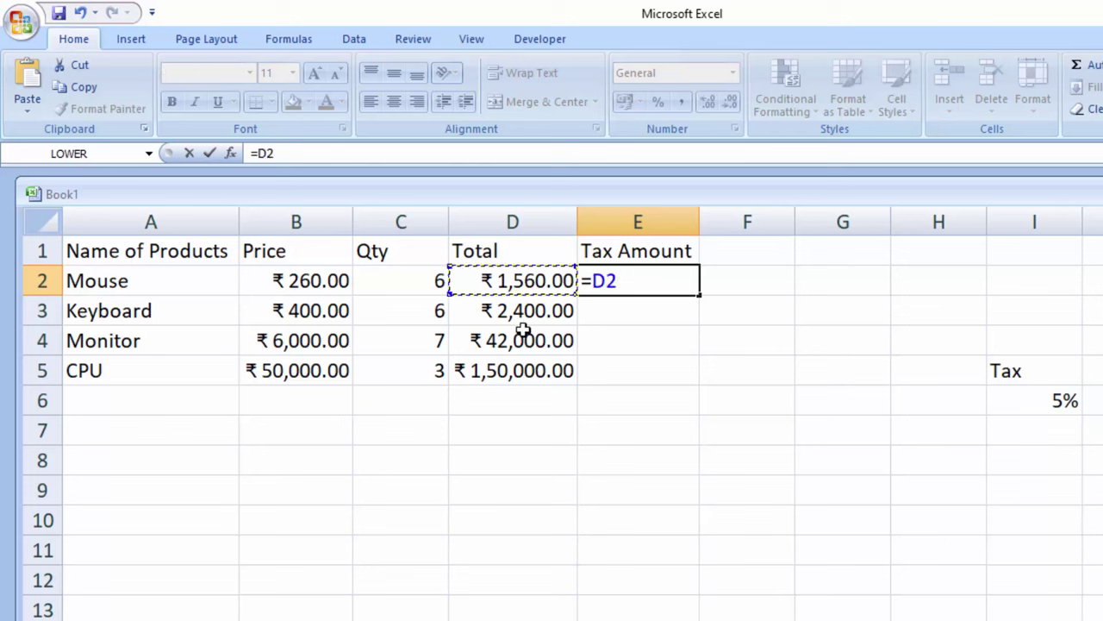
text(*)
click(1017, 404)
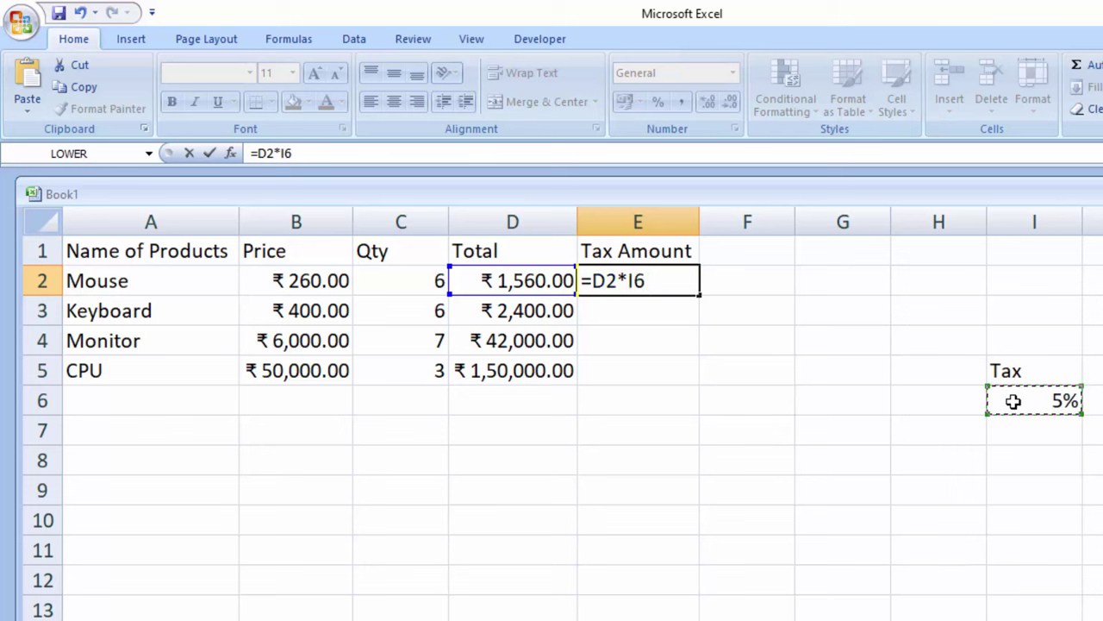
key(Return)
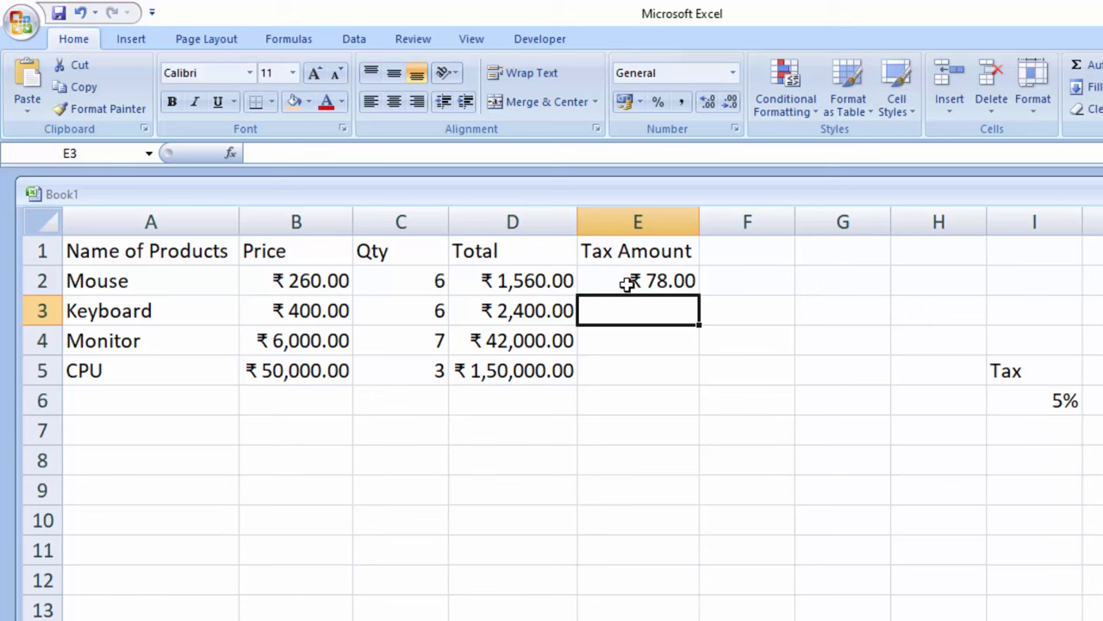
Copy the E2 tax formula down to E5 and inspect its I6 reference
click(687, 289)
drag(699, 294, 699, 379)
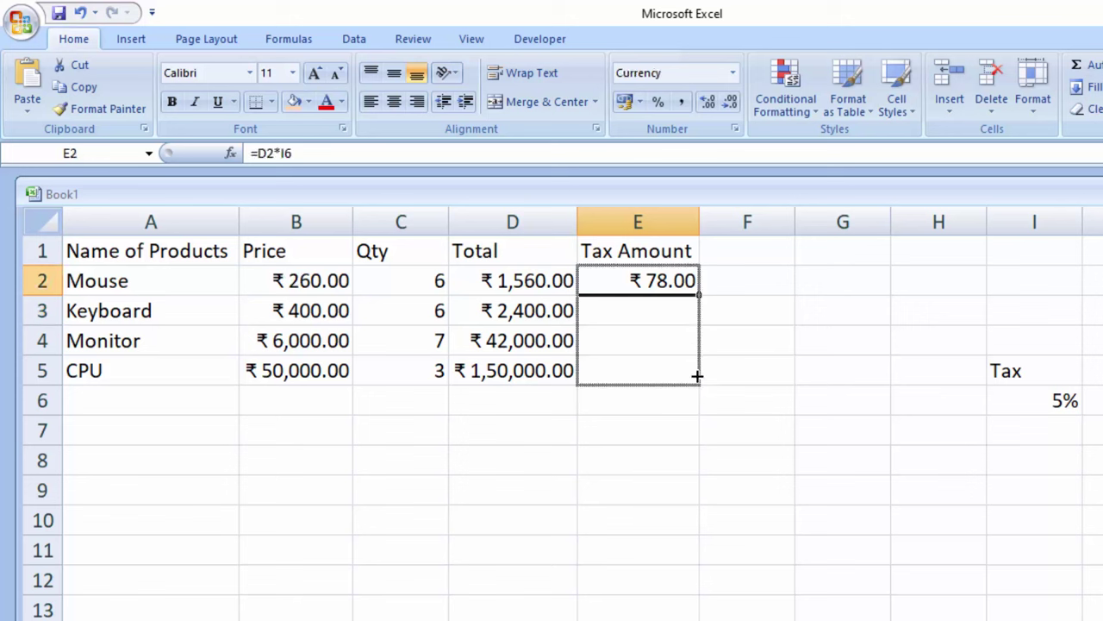
click(646, 462)
click(674, 281)
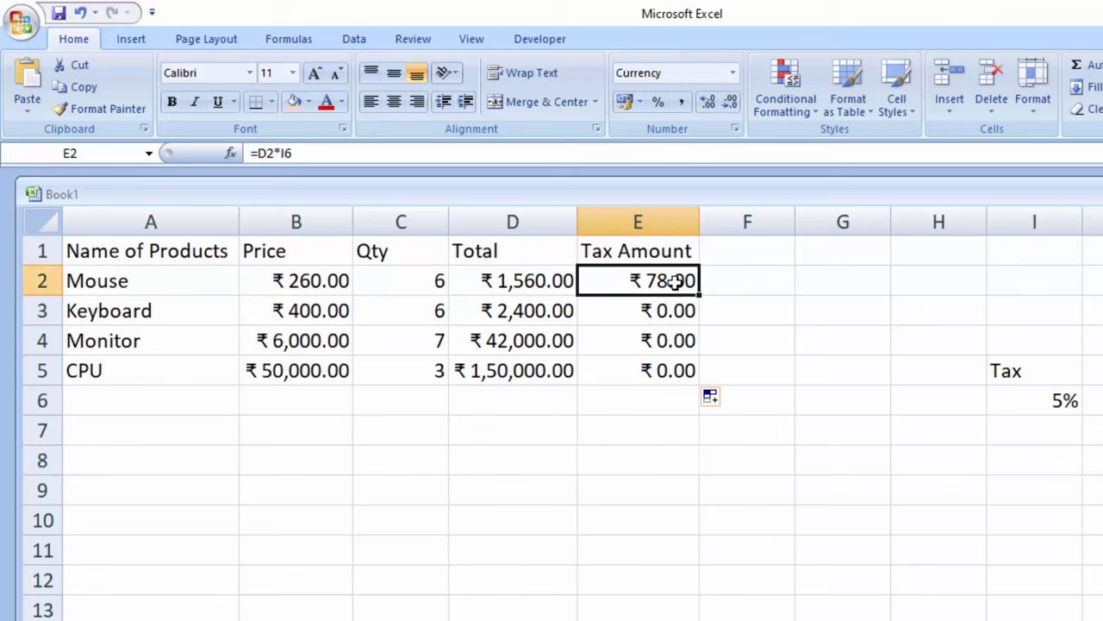
double_click(674, 282)
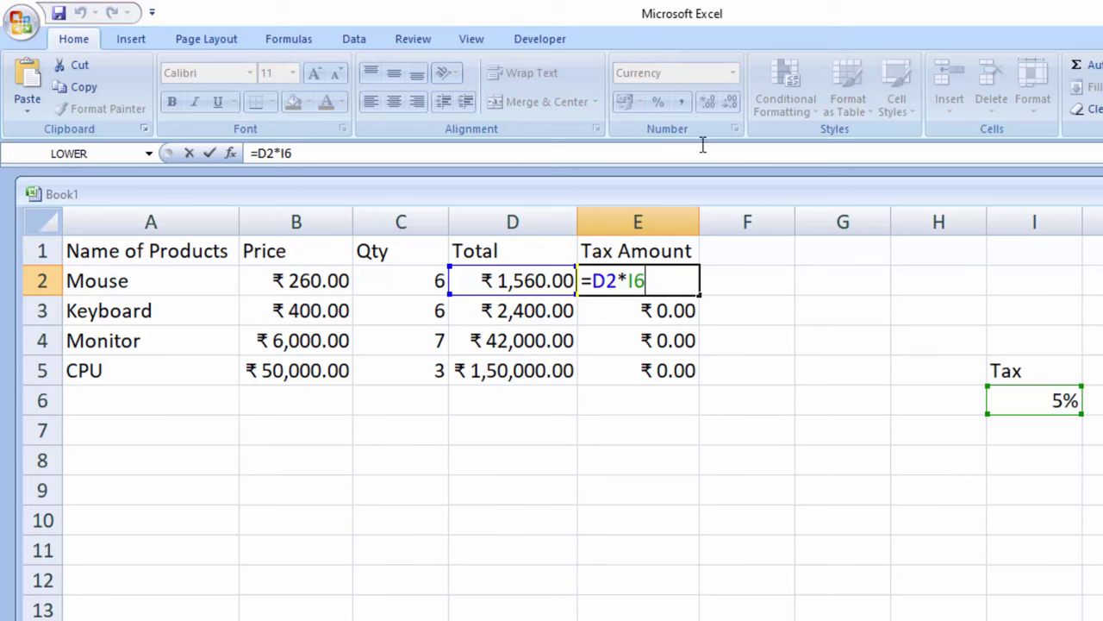
drag(655, 280, 592, 281)
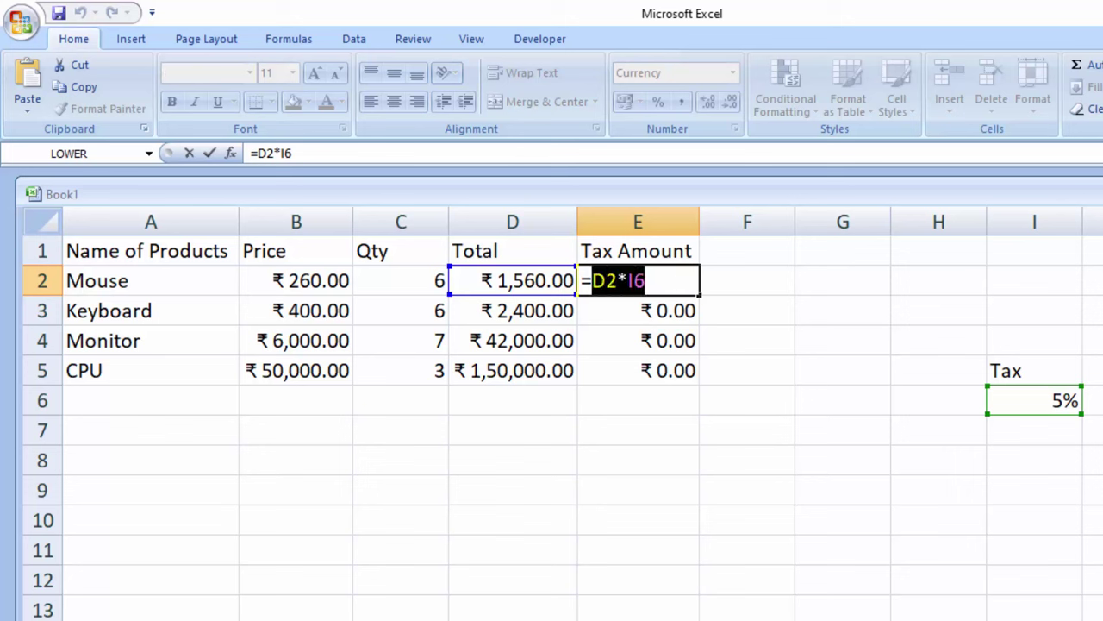
key(Return)
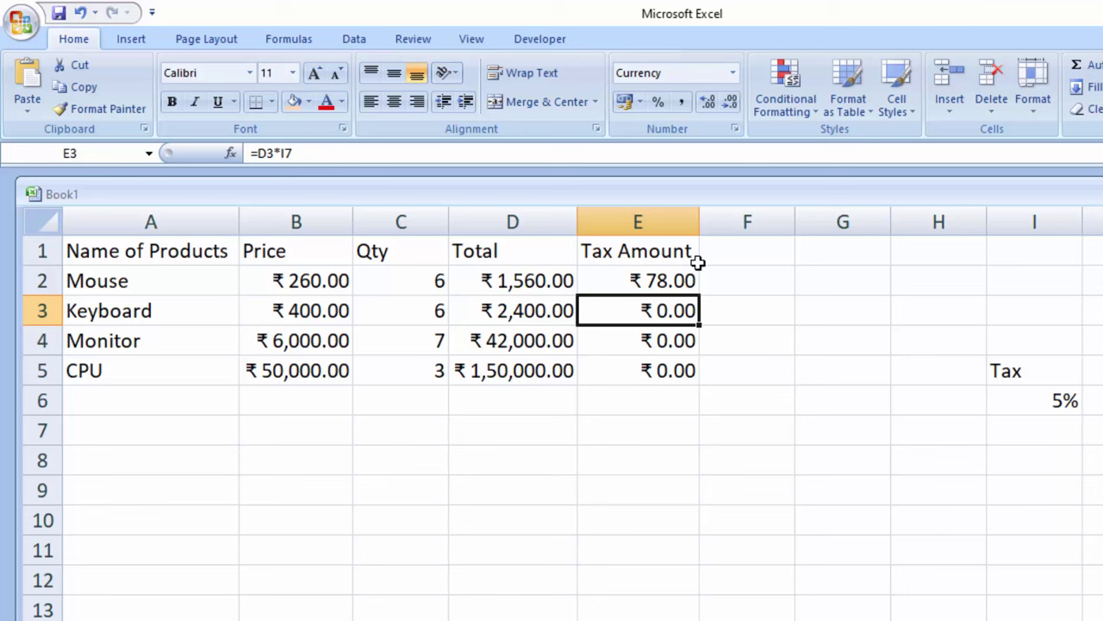
click(672, 277)
Commit E2's formula =D2*I6 so the Mouse tax shows ₹78.00
double_click(672, 269)
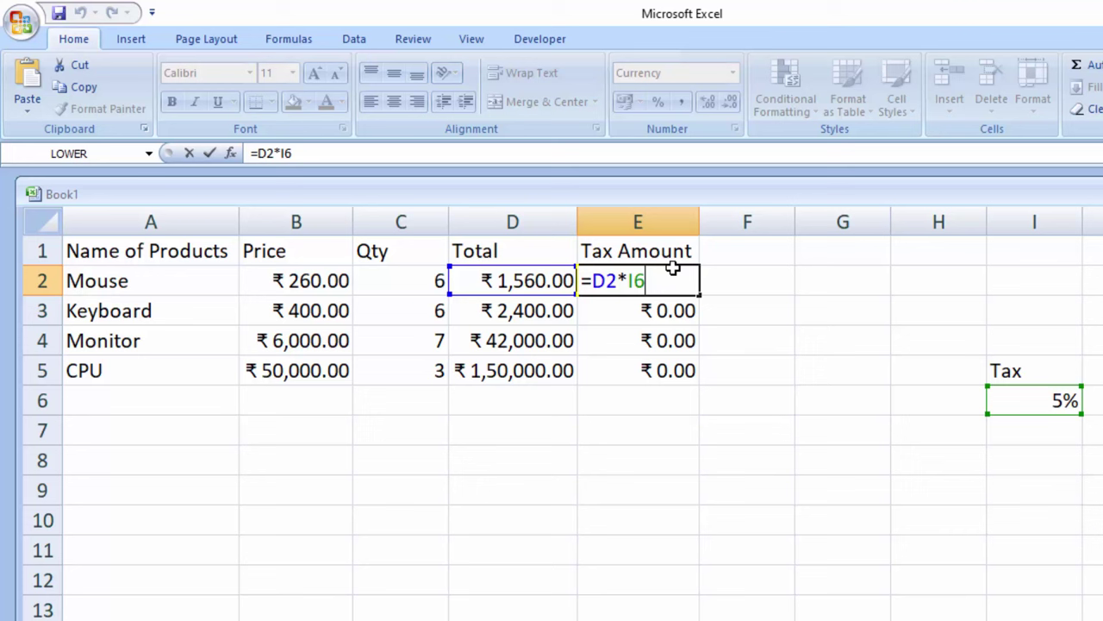
key(Return)
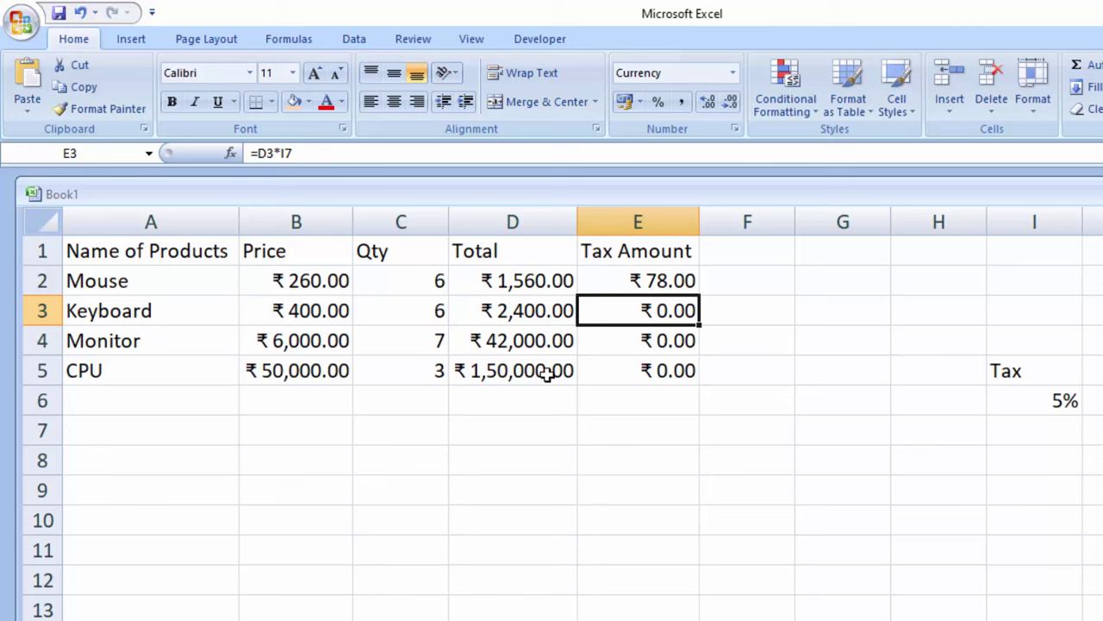
click(610, 287)
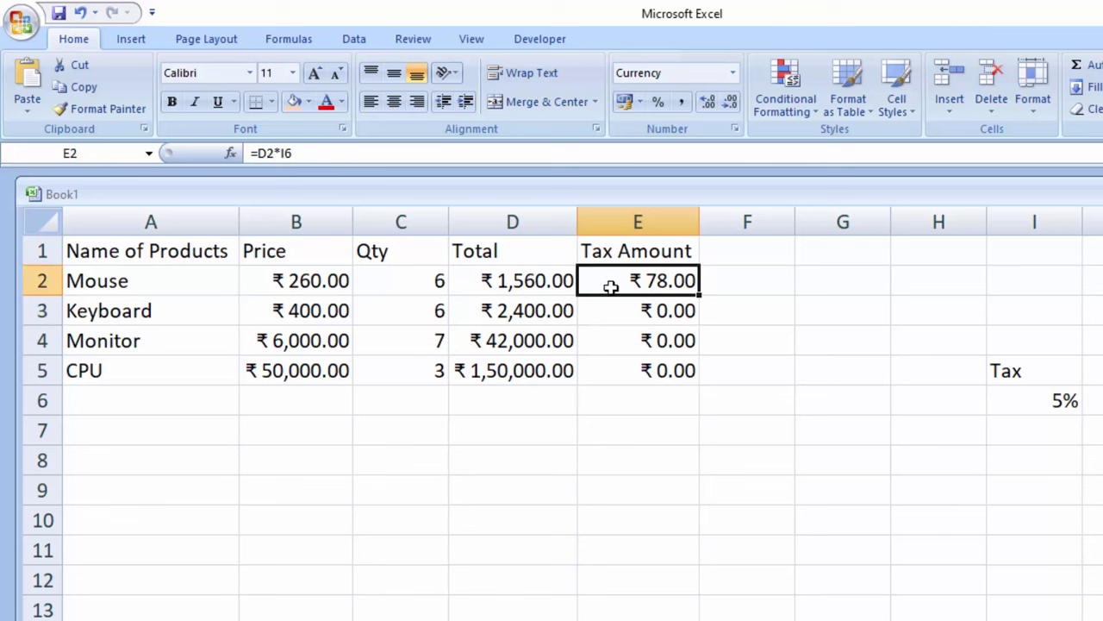
double_click(610, 287)
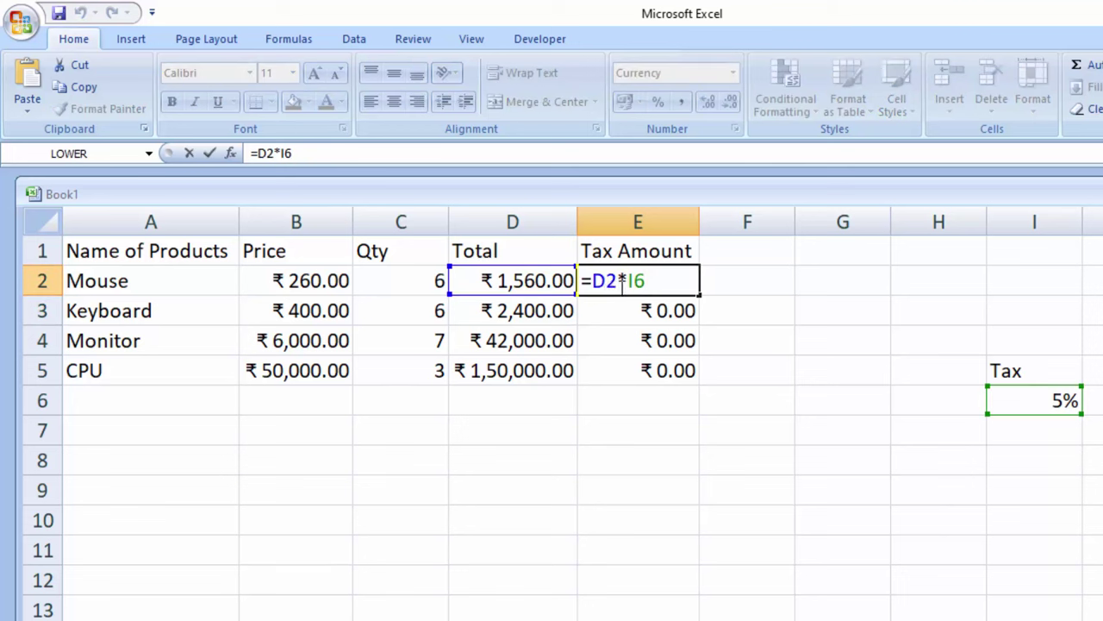
key(Return)
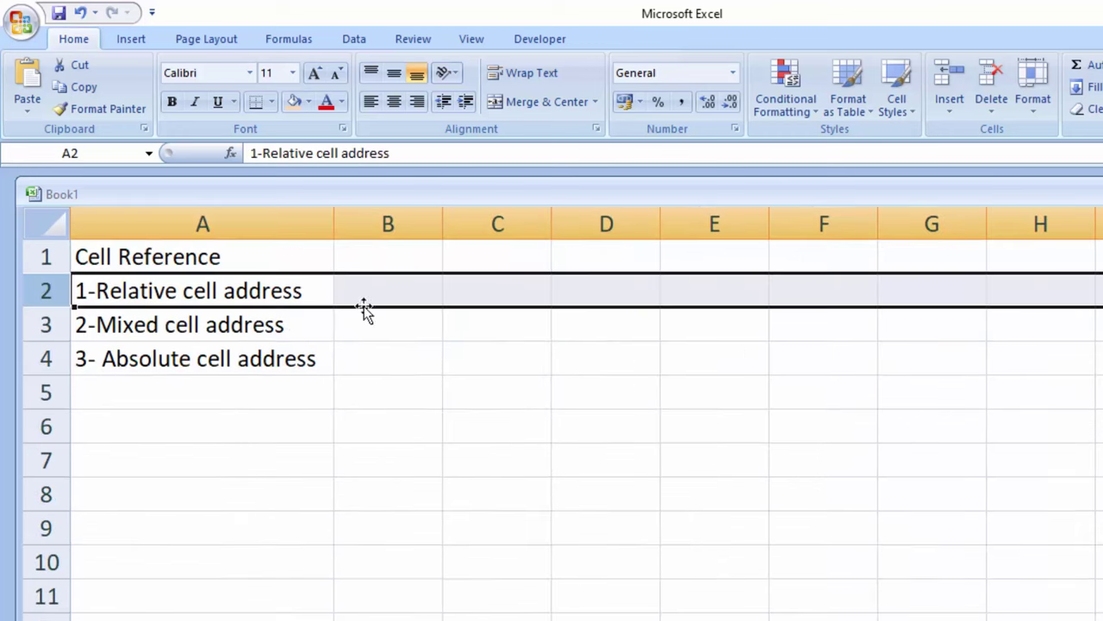
Type I6 in B2 beside 1-Relative cell address, then start I6 in B3
click(370, 290)
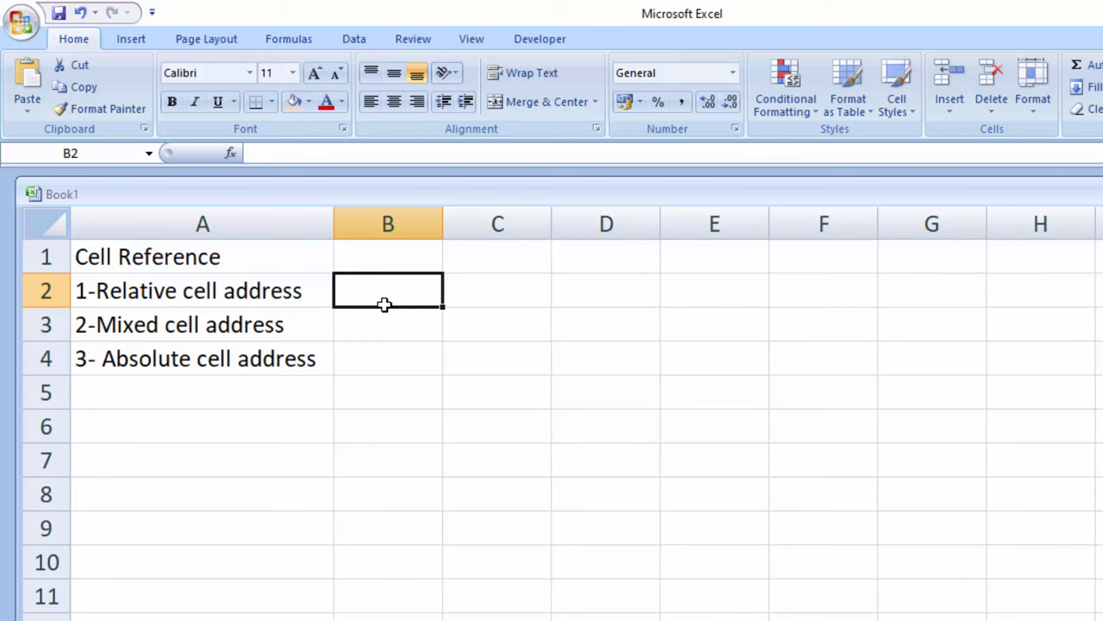
text(I7)
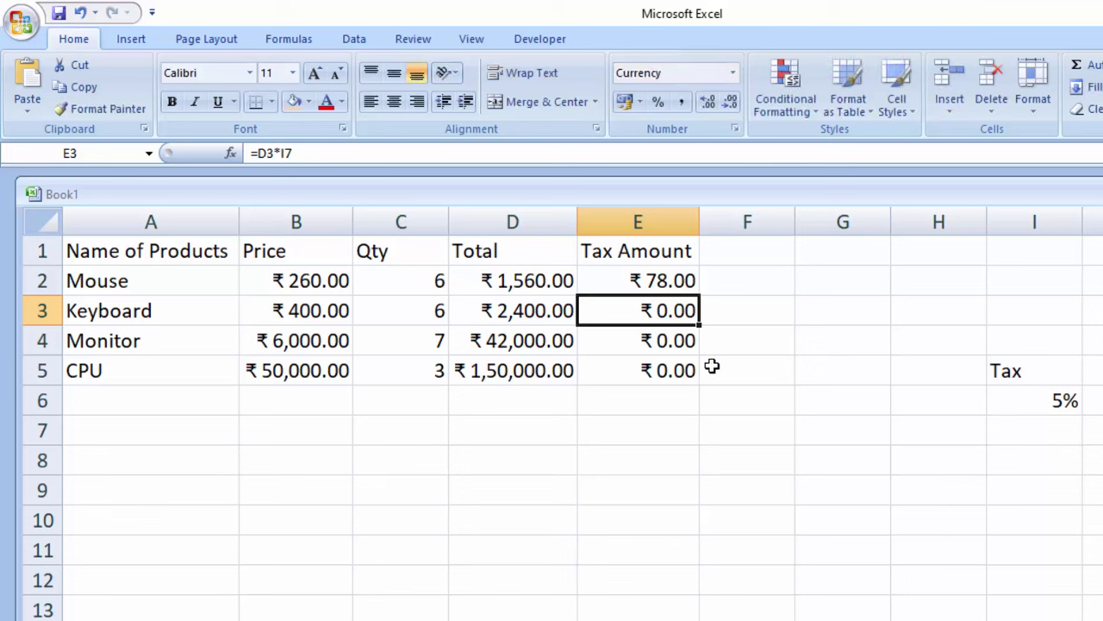
click(647, 274)
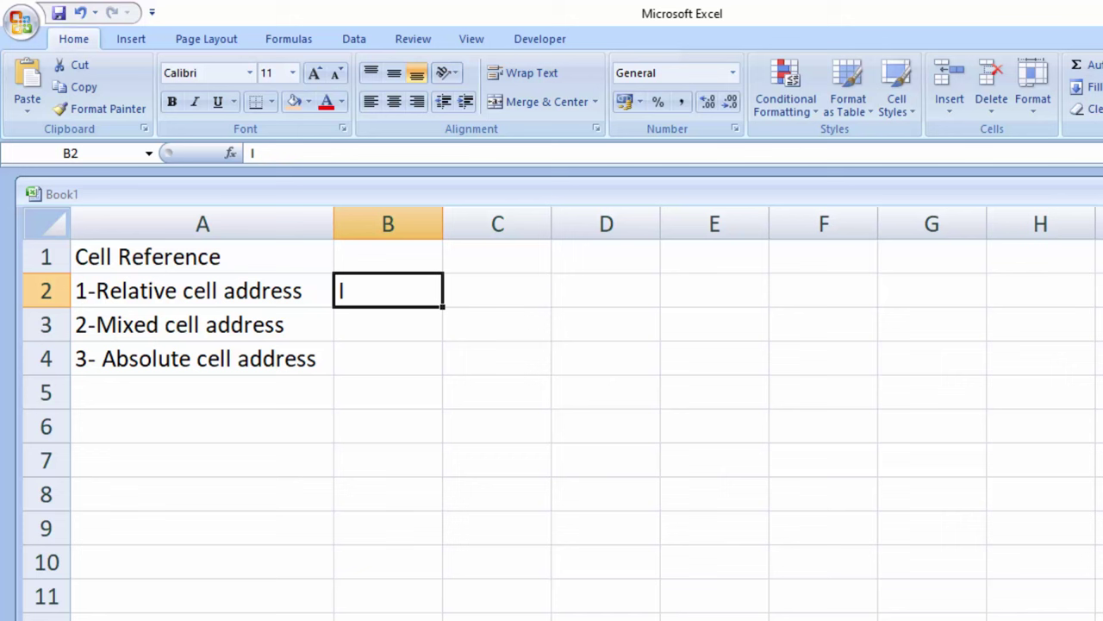
text(6)
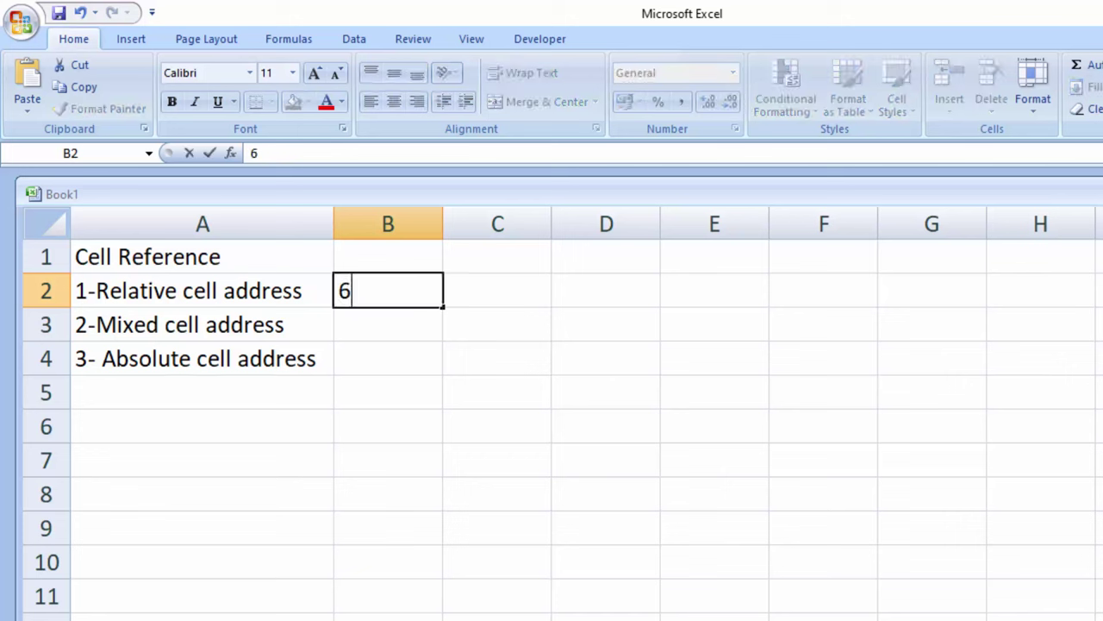
key(BackSpace)
text(I)
text(6)
click(366, 331)
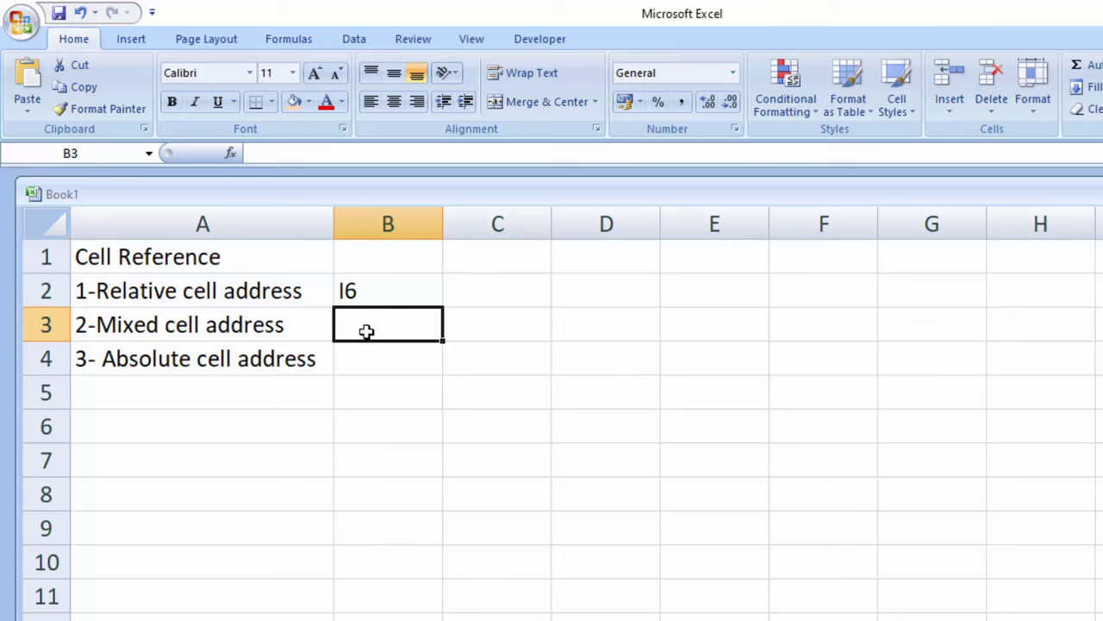
text(I6)
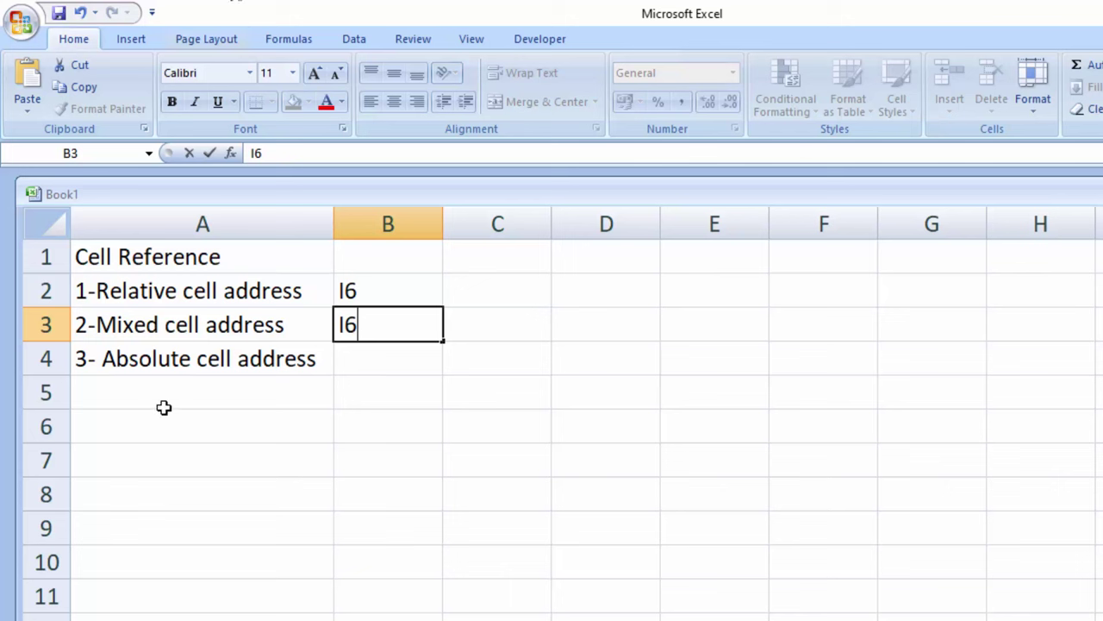
Edit B3 to read 'I$6 or $I6' as the mixed address example
click(344, 316)
text($)
click(418, 327)
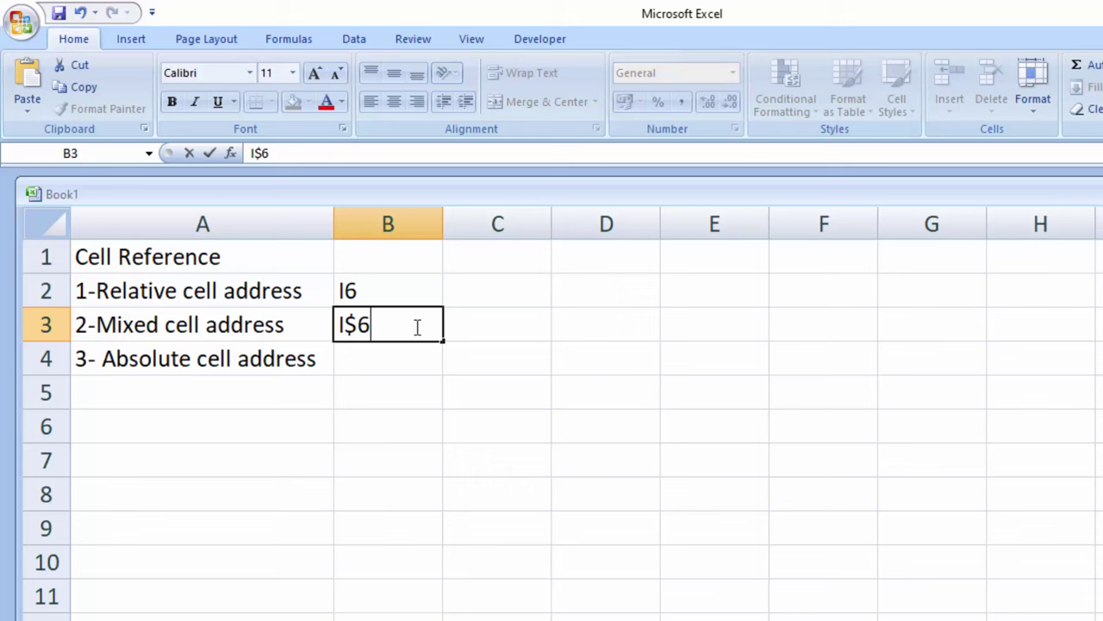
text(or )
text($I)
text(6)
click(365, 382)
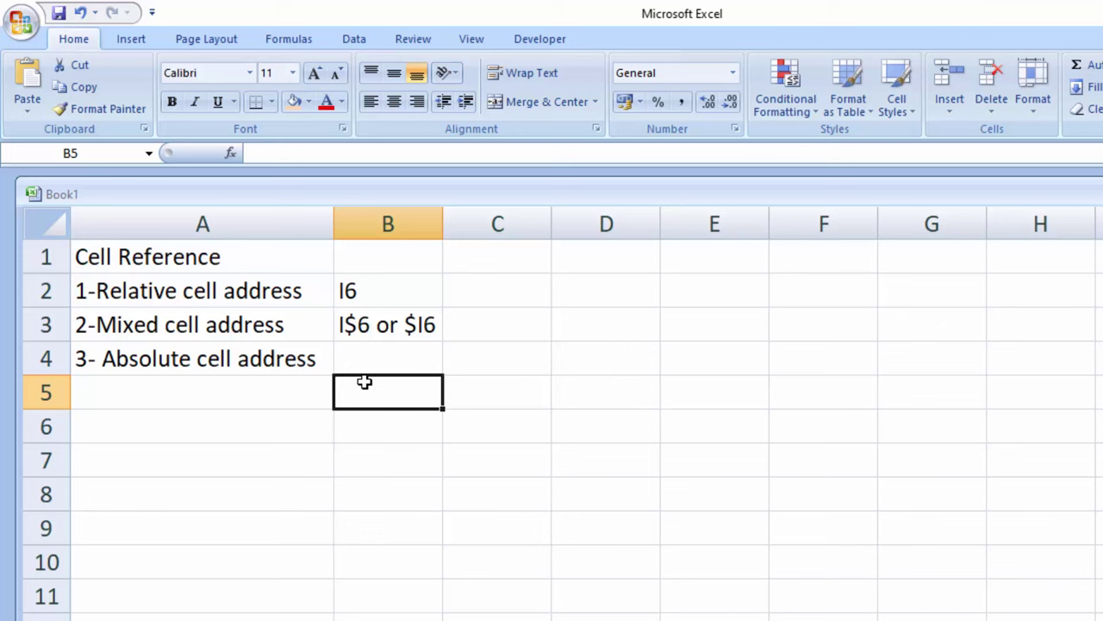
click(398, 363)
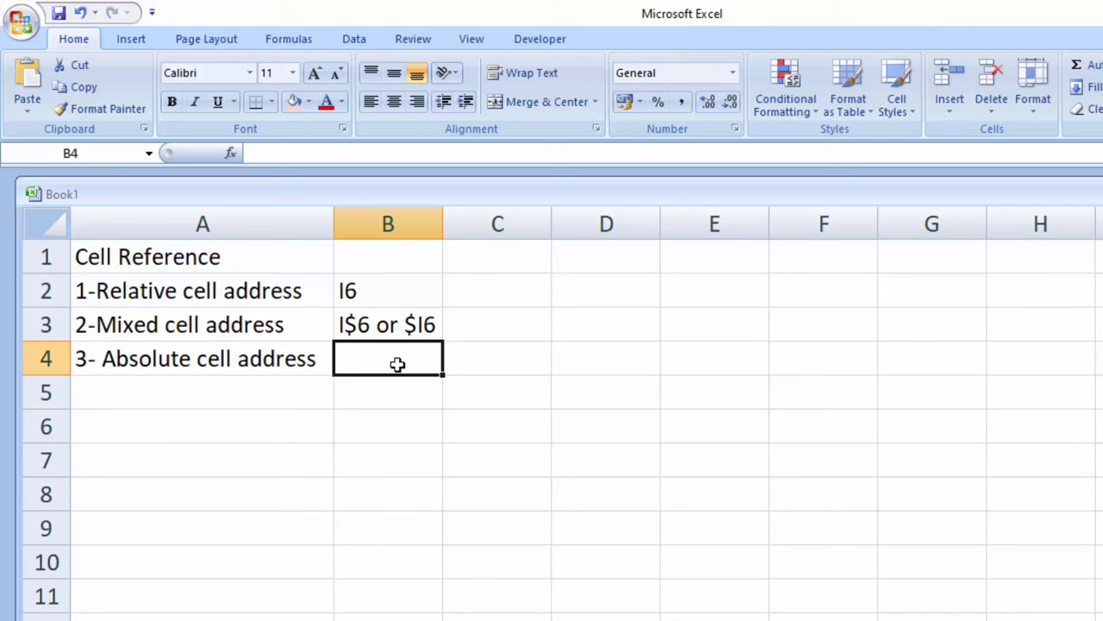
Enter $I$6 in B4 beside 3- Absolute cell address
text($)
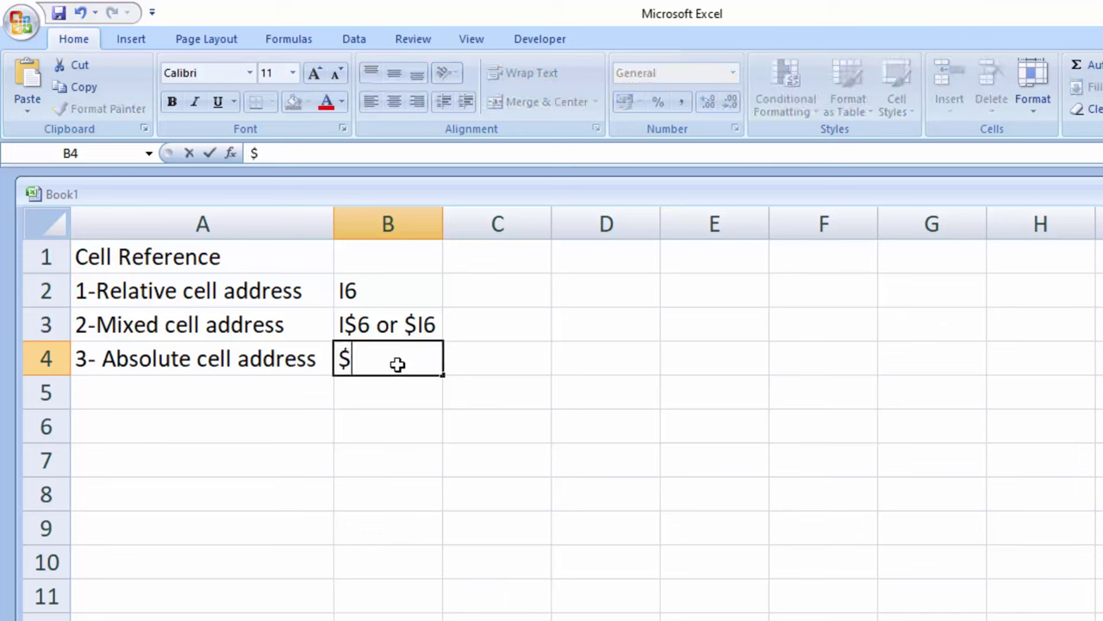
text(I$)
text(6)
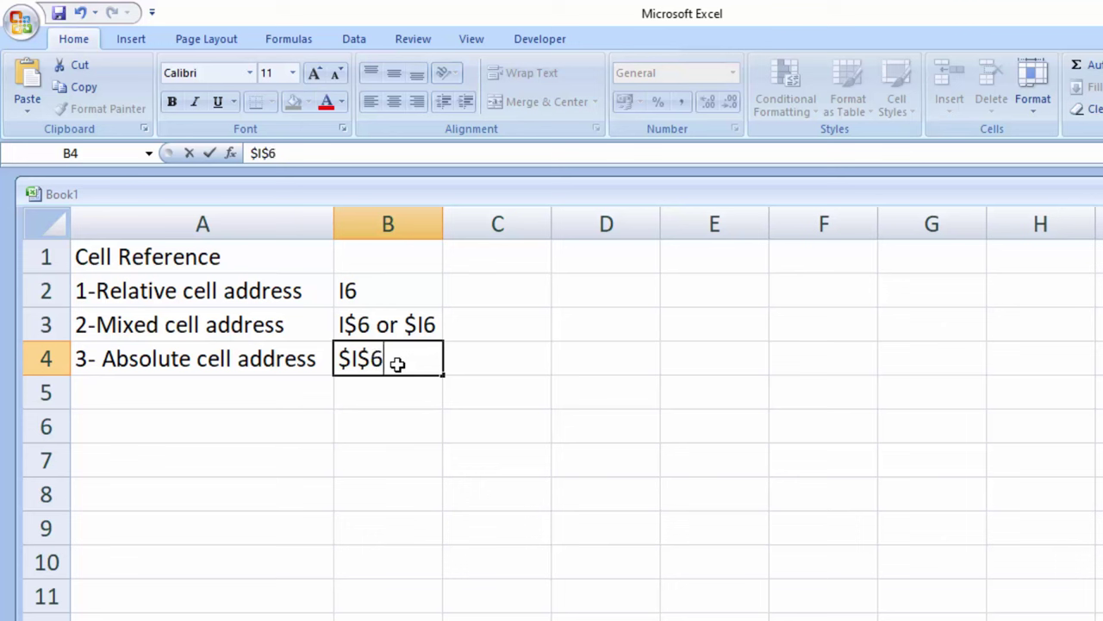
click(368, 434)
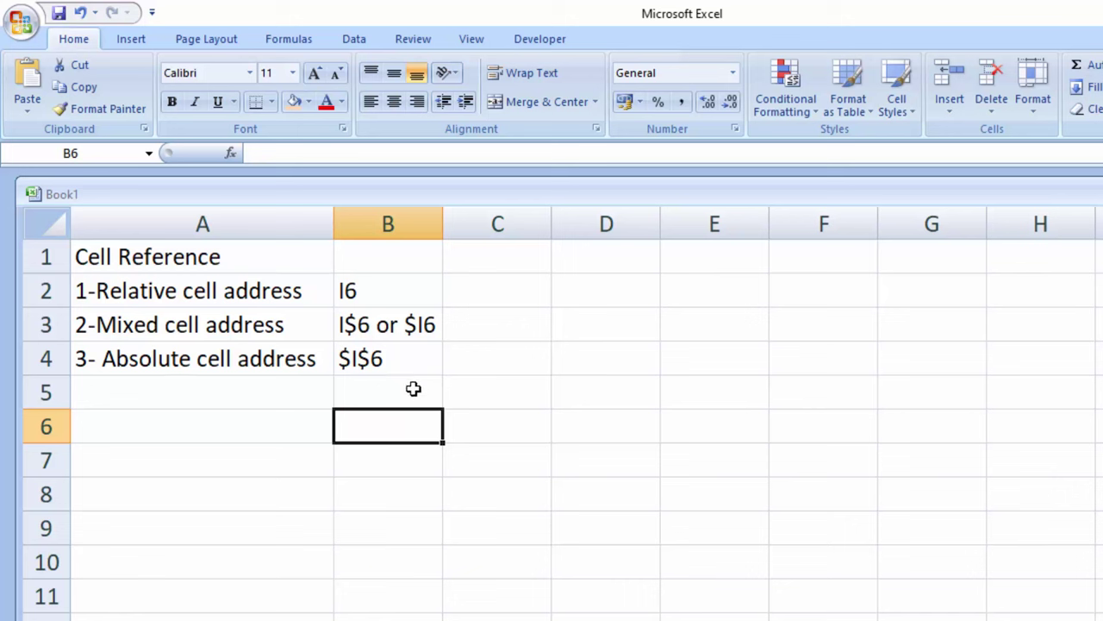
click(379, 334)
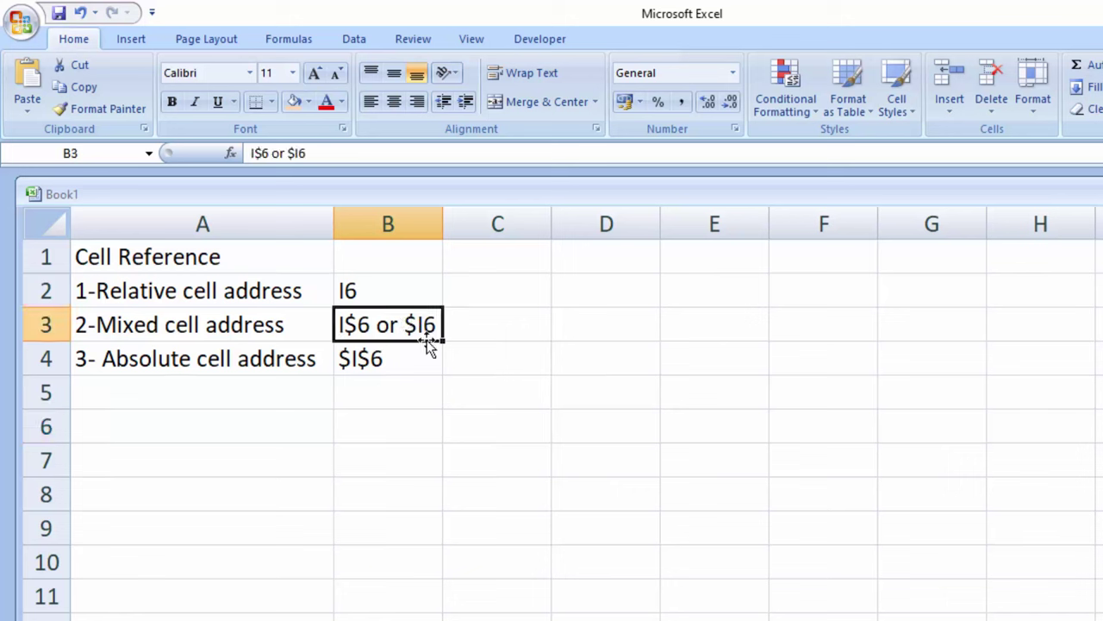
Fill the $I$6 and I6 cells light peach and the mixed example cell yellow
click(375, 363)
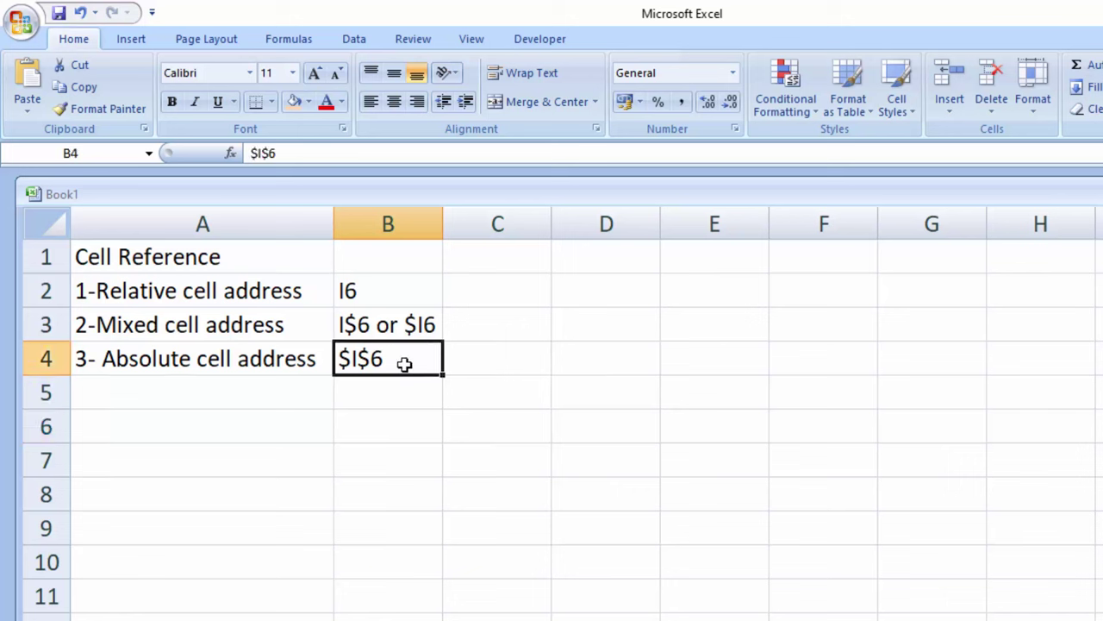
click(293, 102)
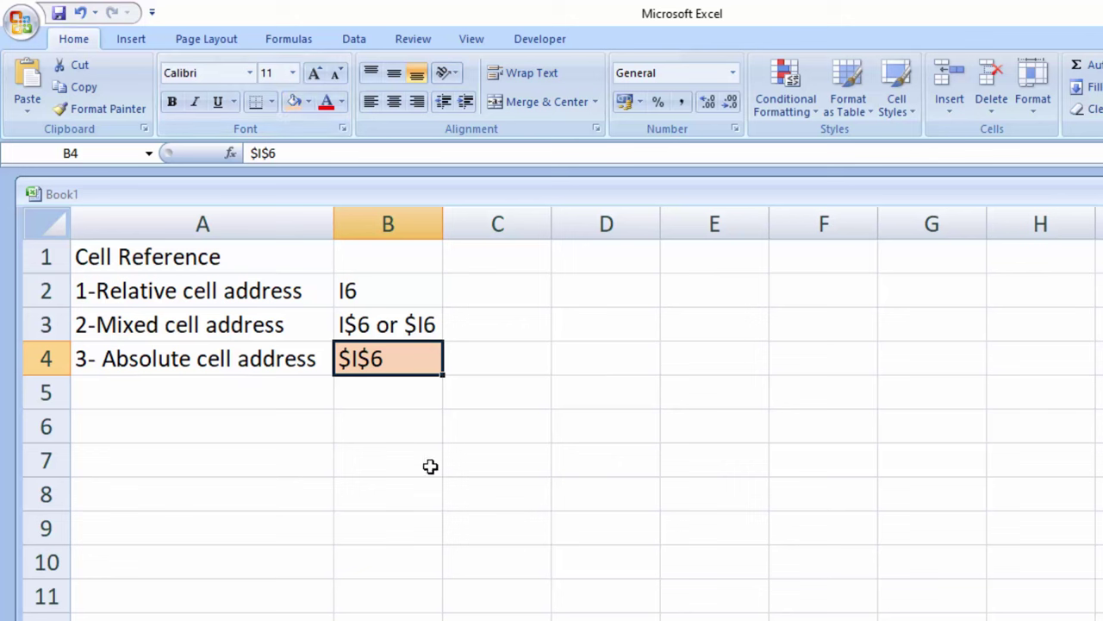
click(405, 331)
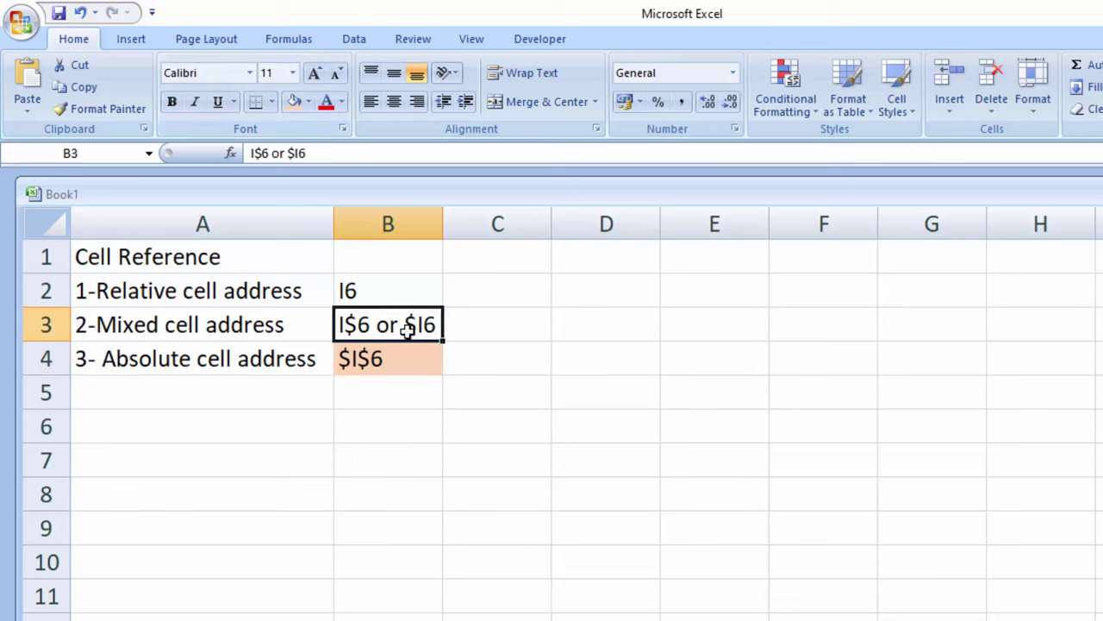
click(308, 102)
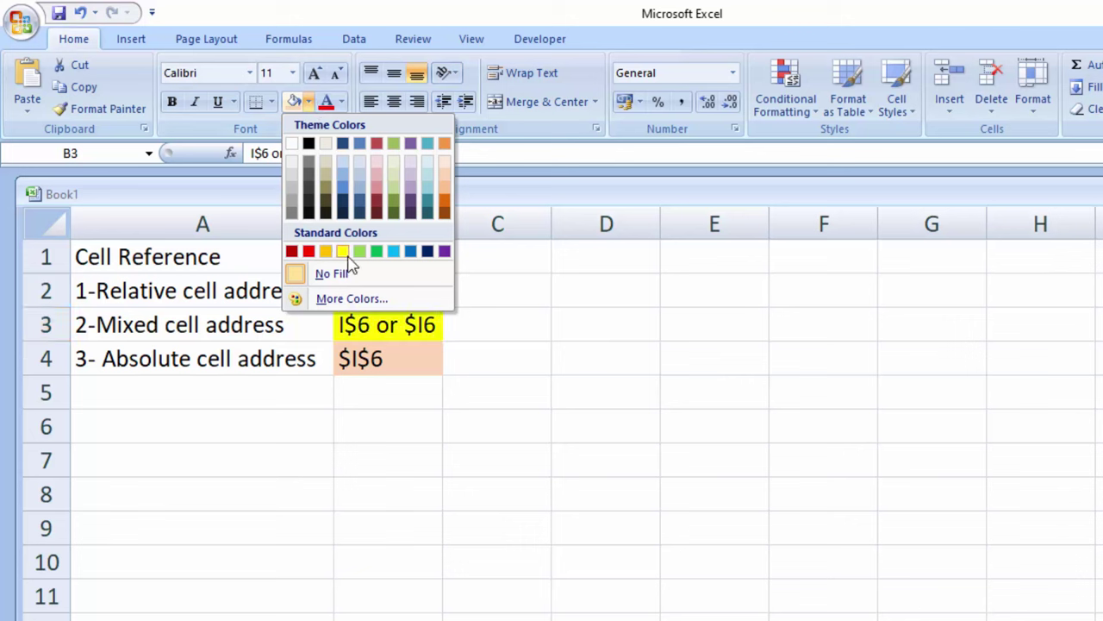
click(343, 251)
click(398, 277)
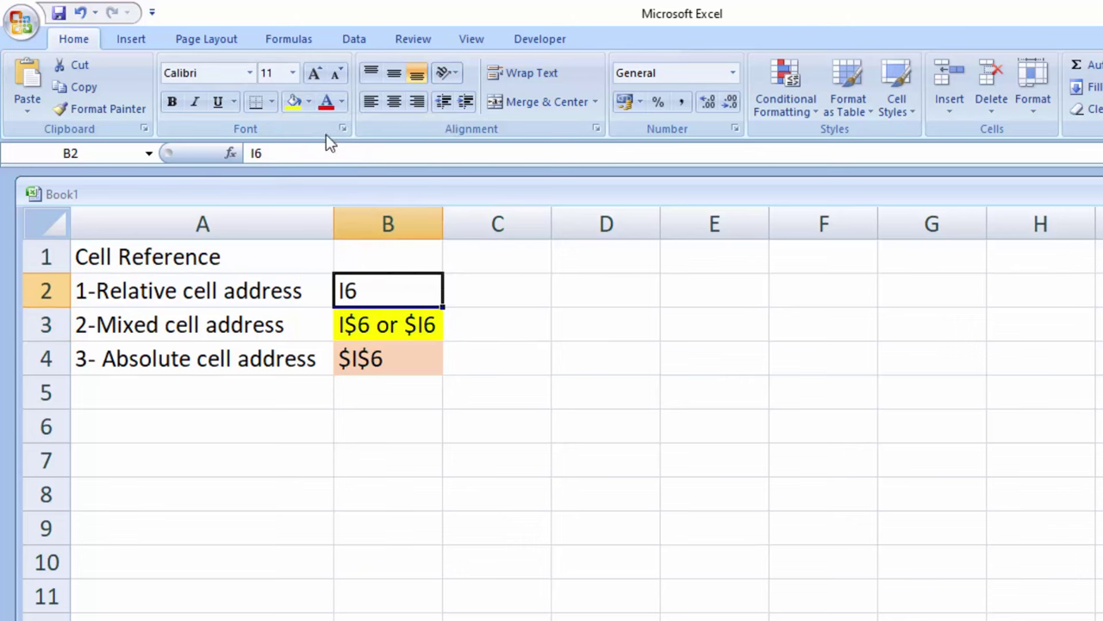
click(308, 102)
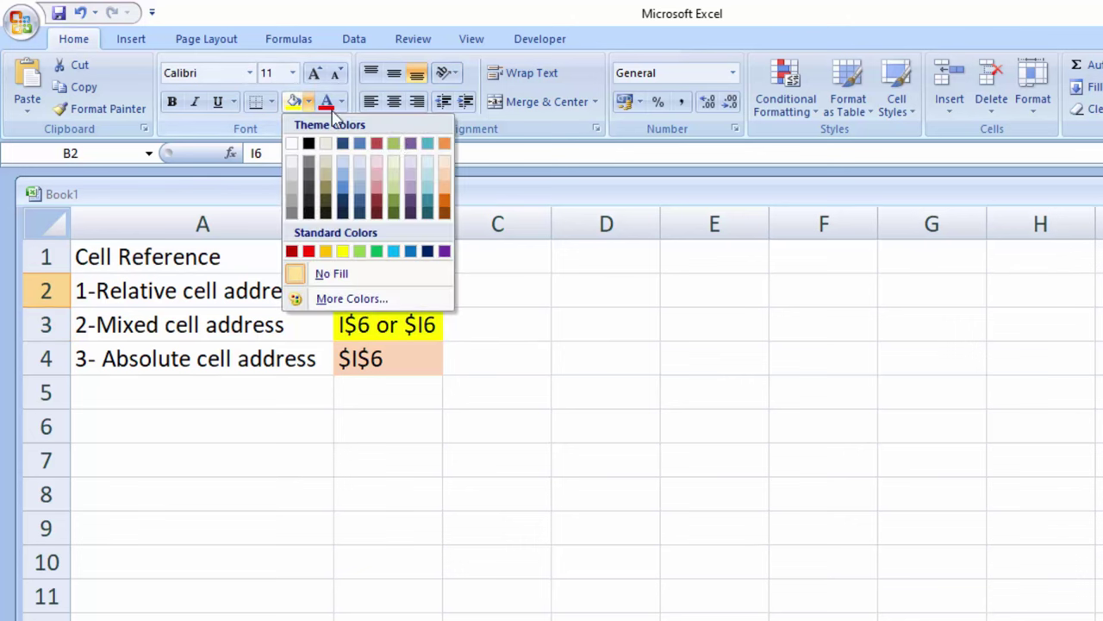
click(444, 178)
click(510, 328)
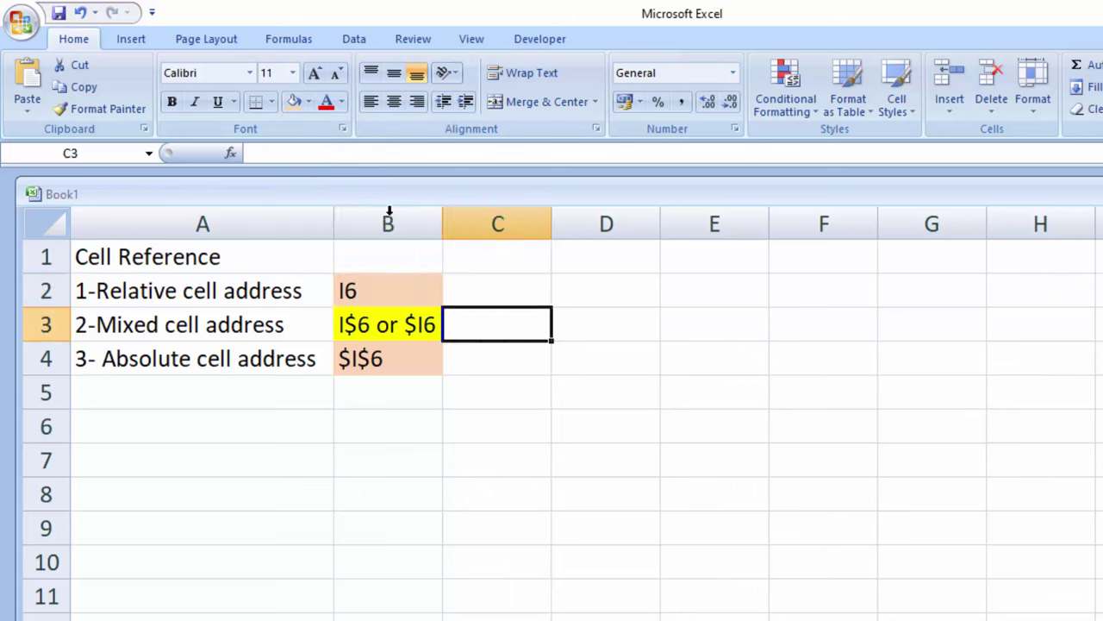
Make the I6 example text red
click(397, 293)
click(327, 101)
click(678, 414)
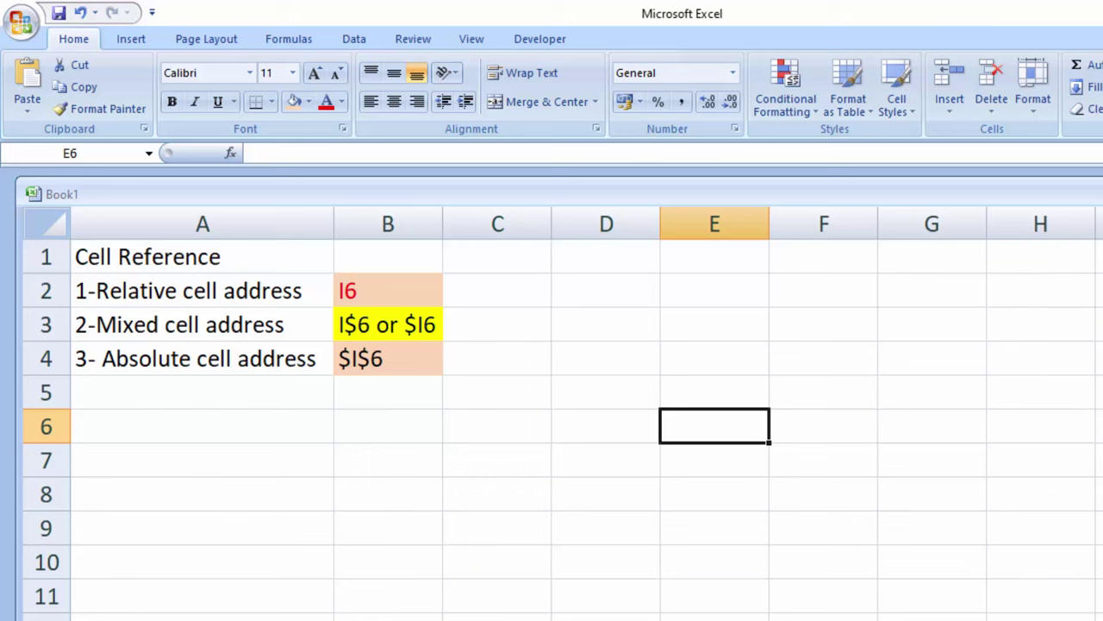
Enter 2 in E2 and 4 in E3
click(698, 286)
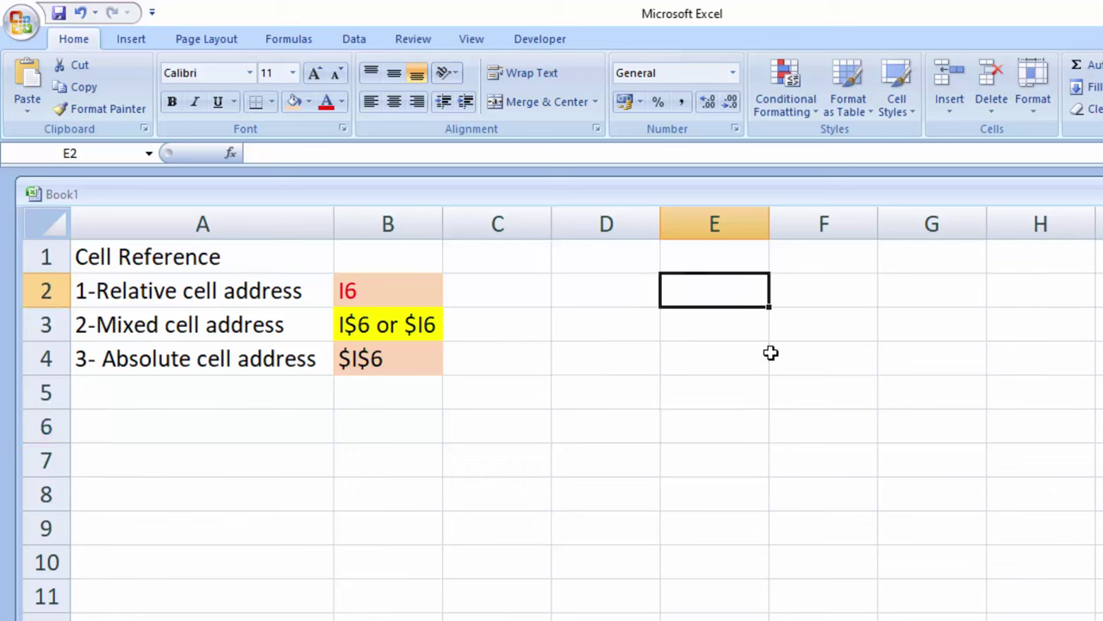
text(2)
key(Return)
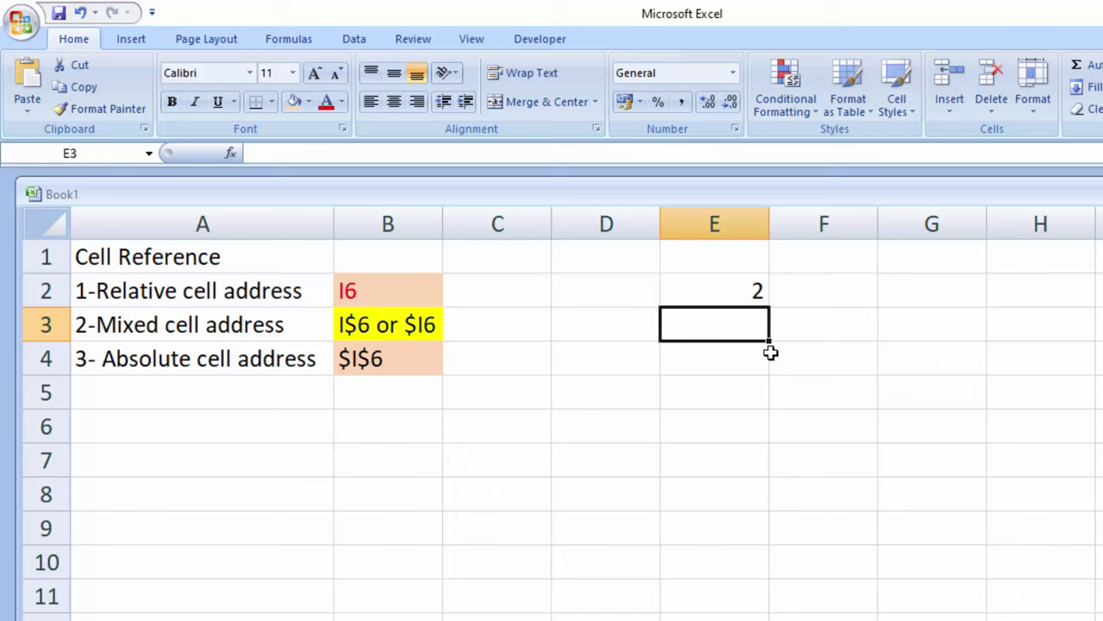
text(4)
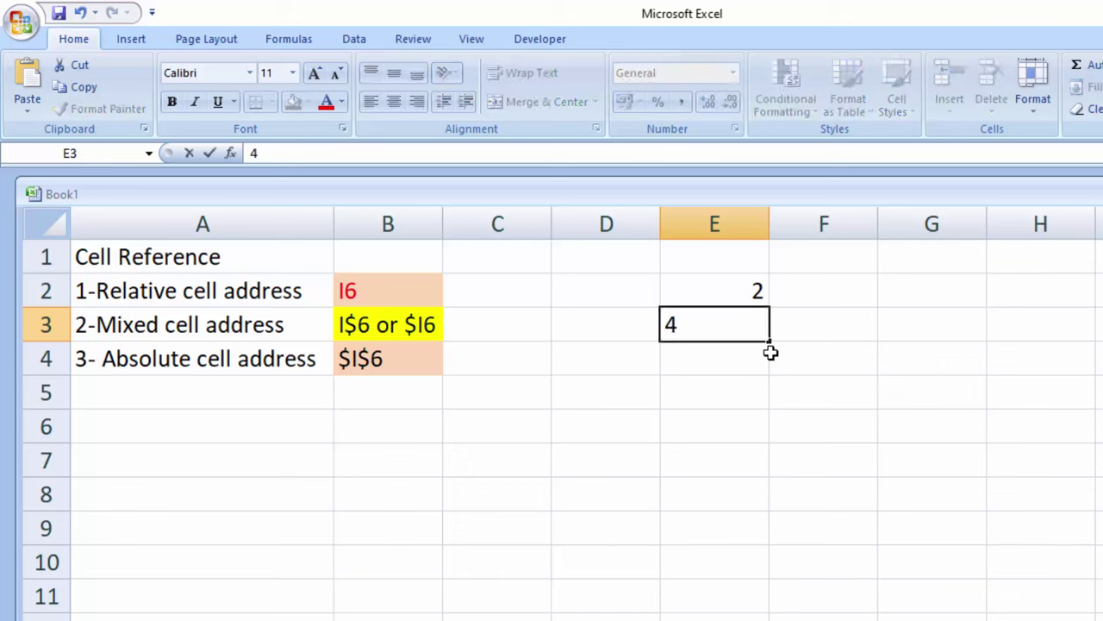
click(777, 388)
Autofill the 2, 4 series down column E to reach 20 in E11
click(729, 288)
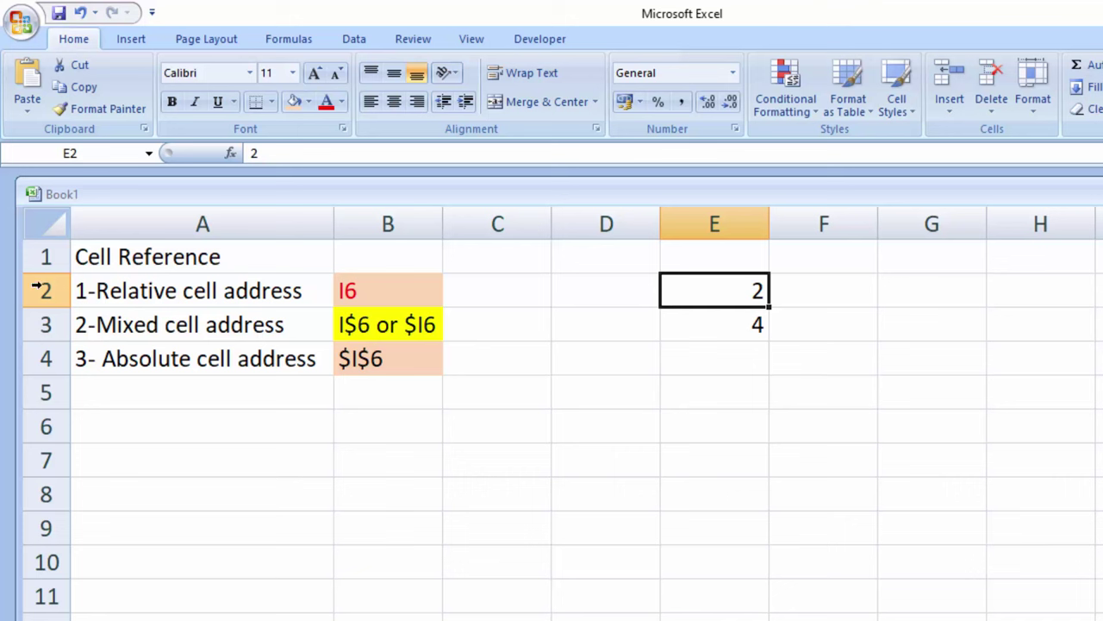
click(755, 332)
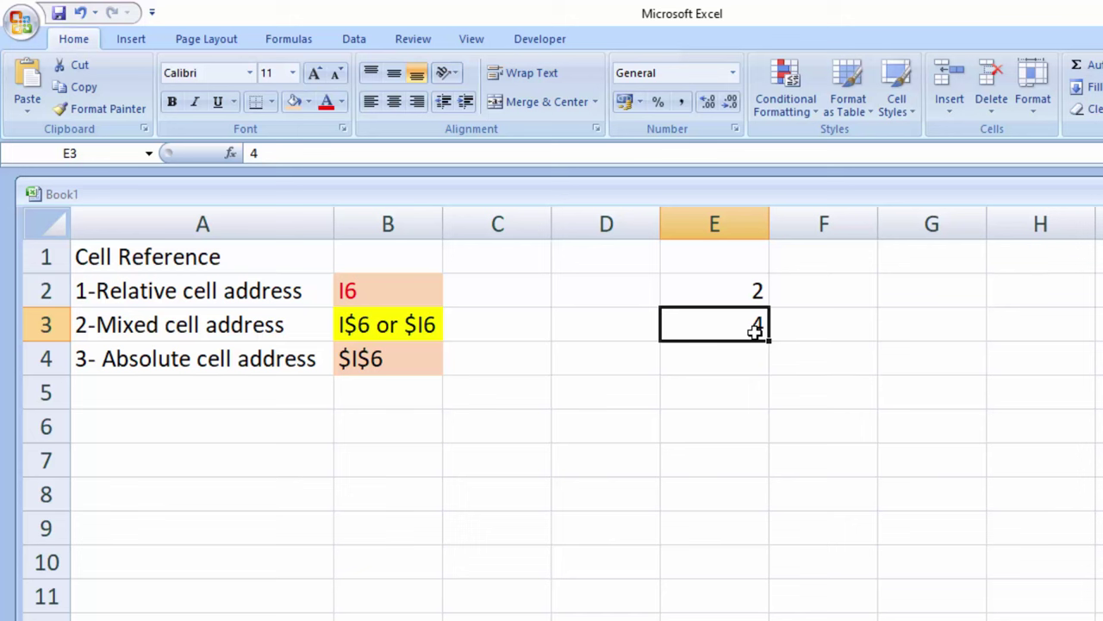
click(752, 288)
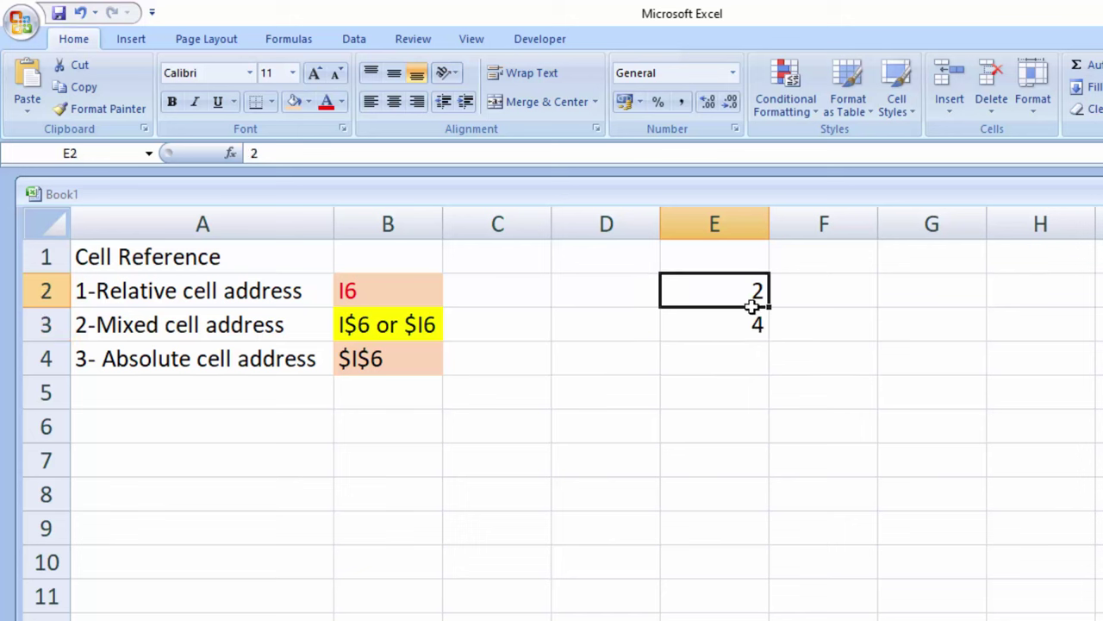
drag(752, 305, 750, 320)
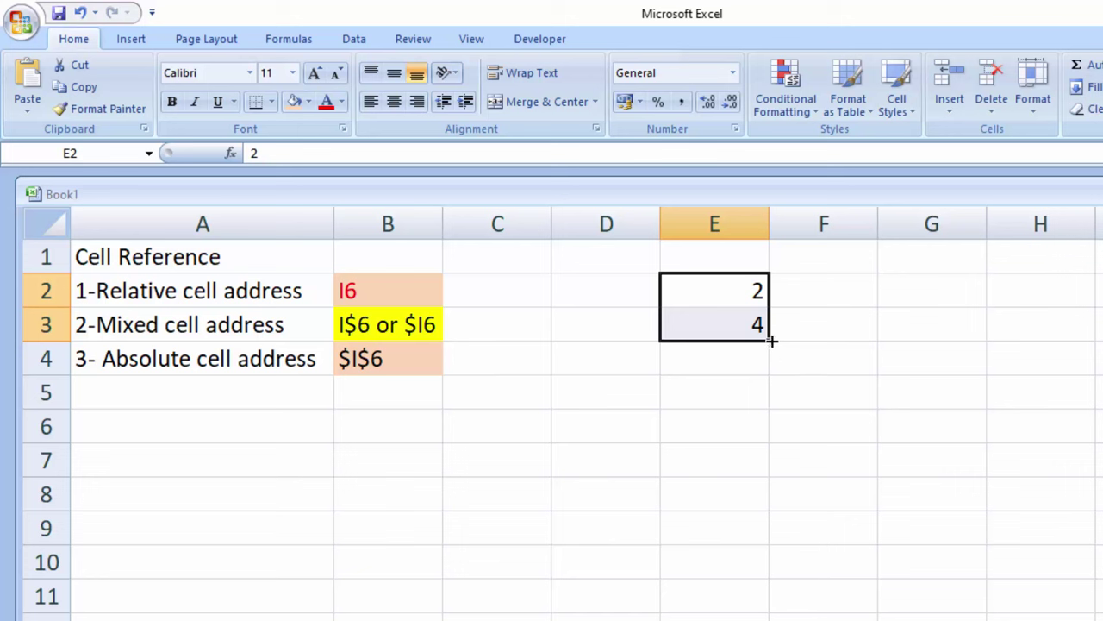
drag(772, 341, 783, 535)
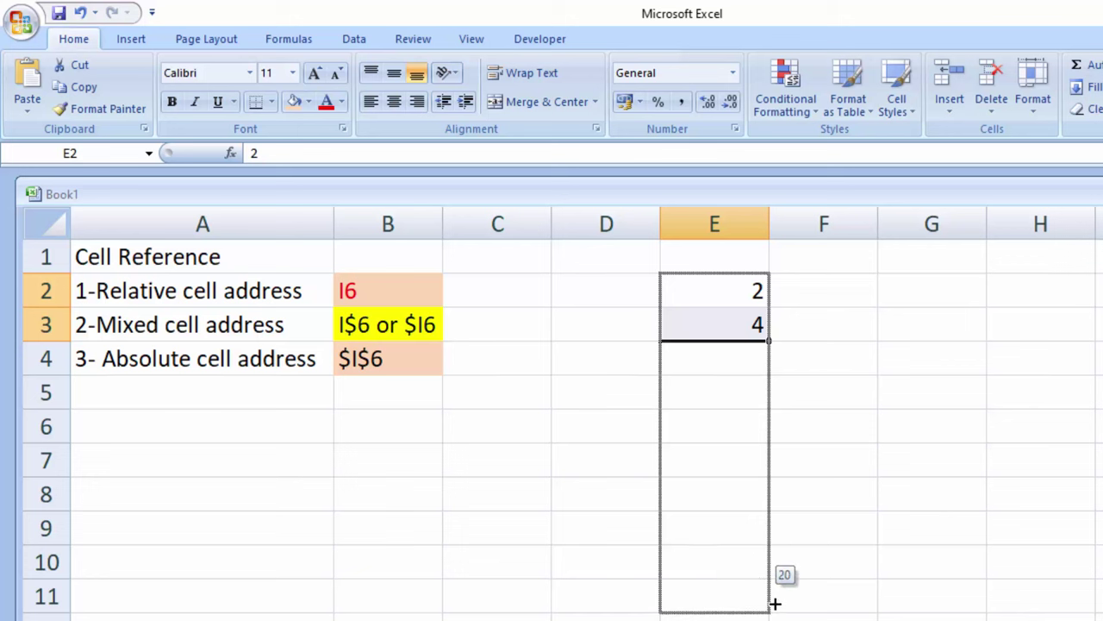
drag(783, 535, 778, 614)
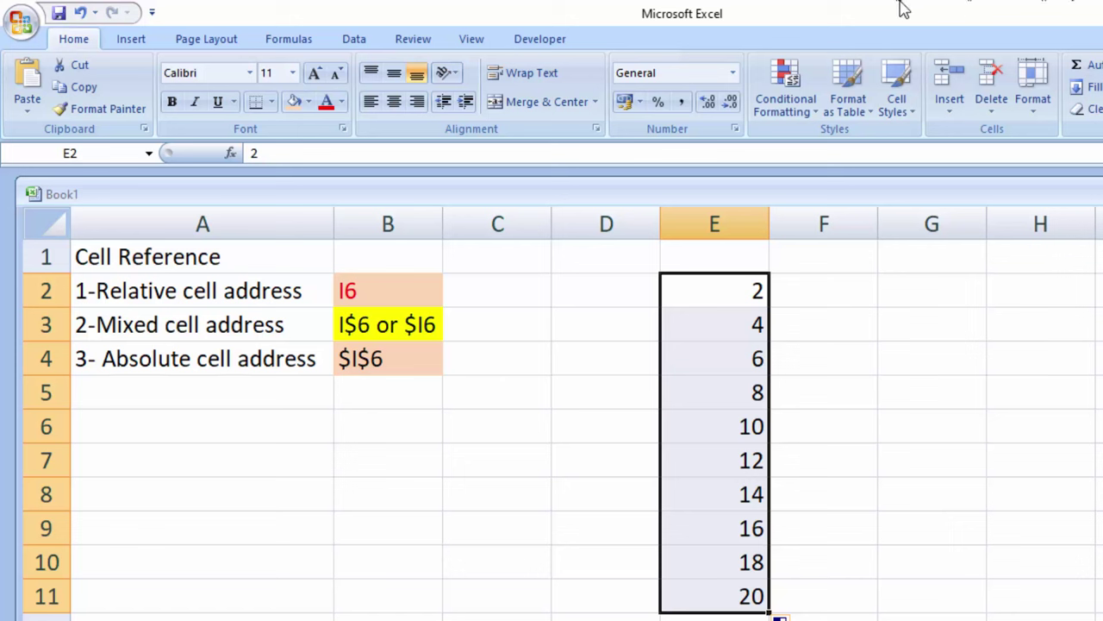
click(833, 287)
Enter 15 in F2 and 30 in F3
text(1)
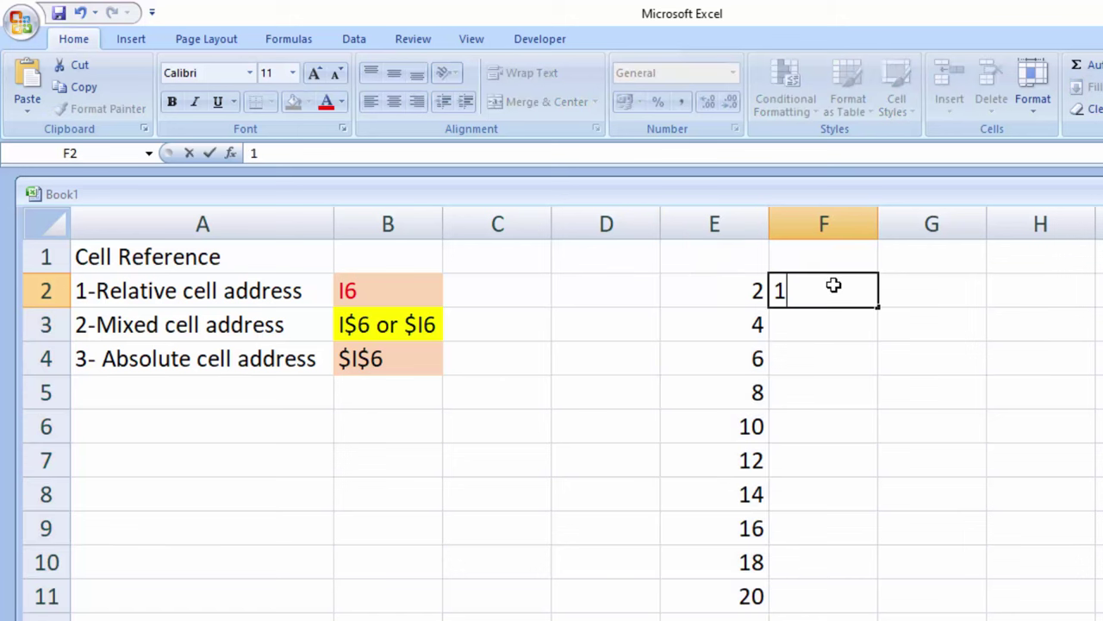
text(5)
key(Return)
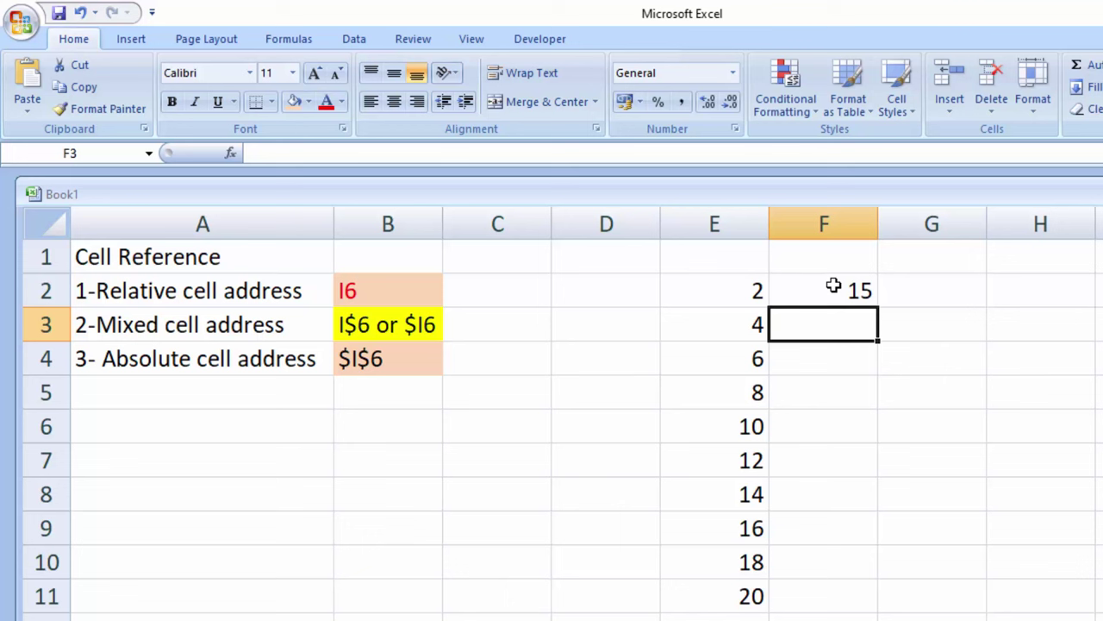
text(30)
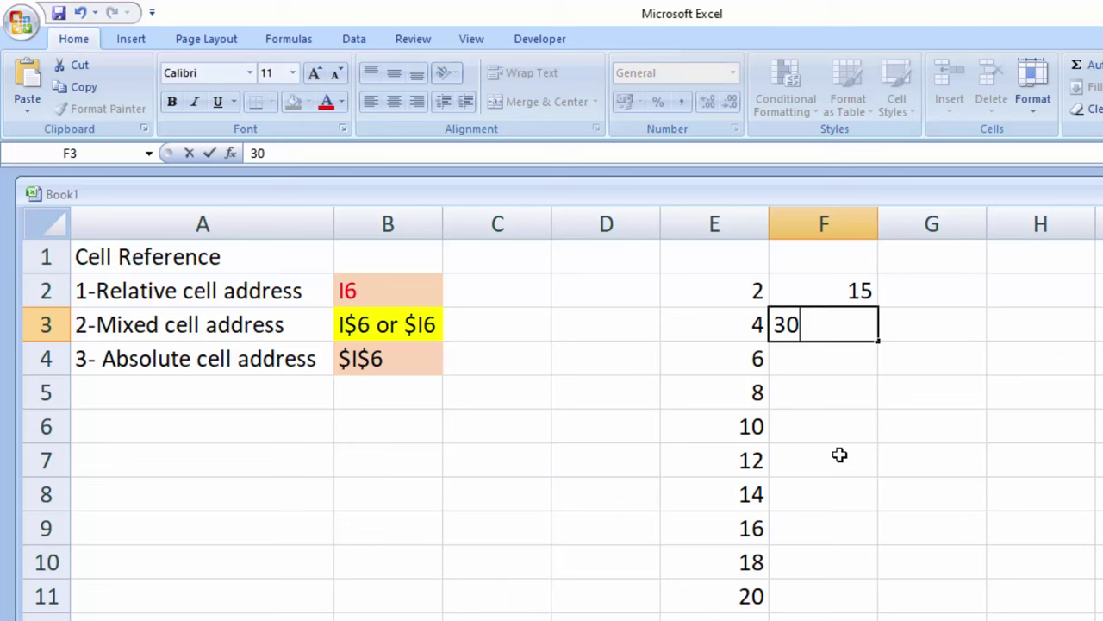
key(Return)
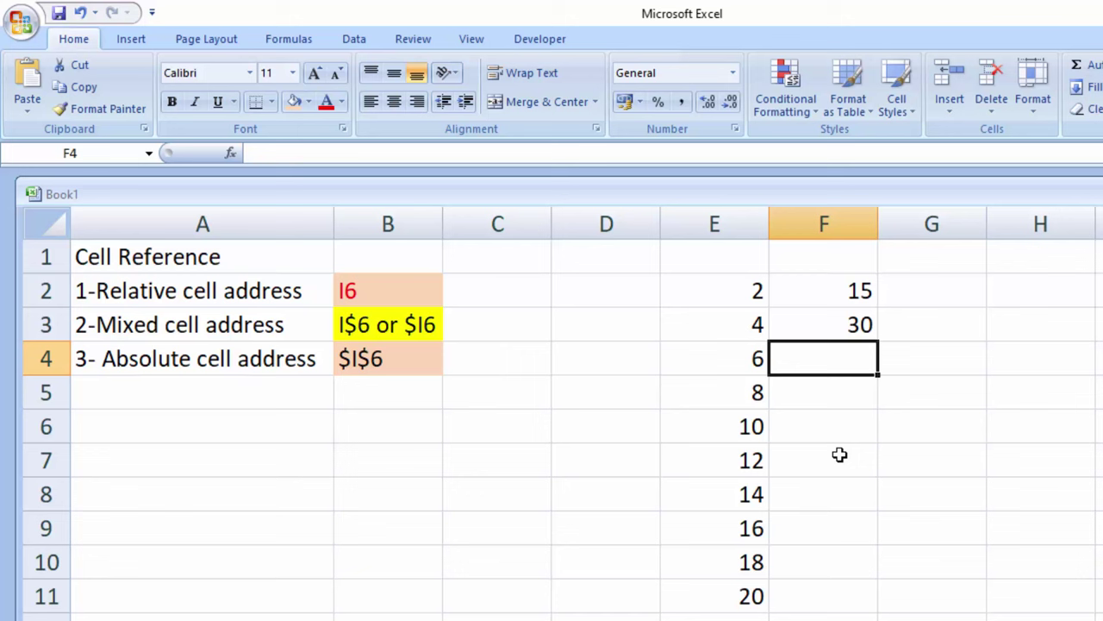
click(581, 303)
Enter the person's name in D2 and widen column D to fit it
double_click(584, 303)
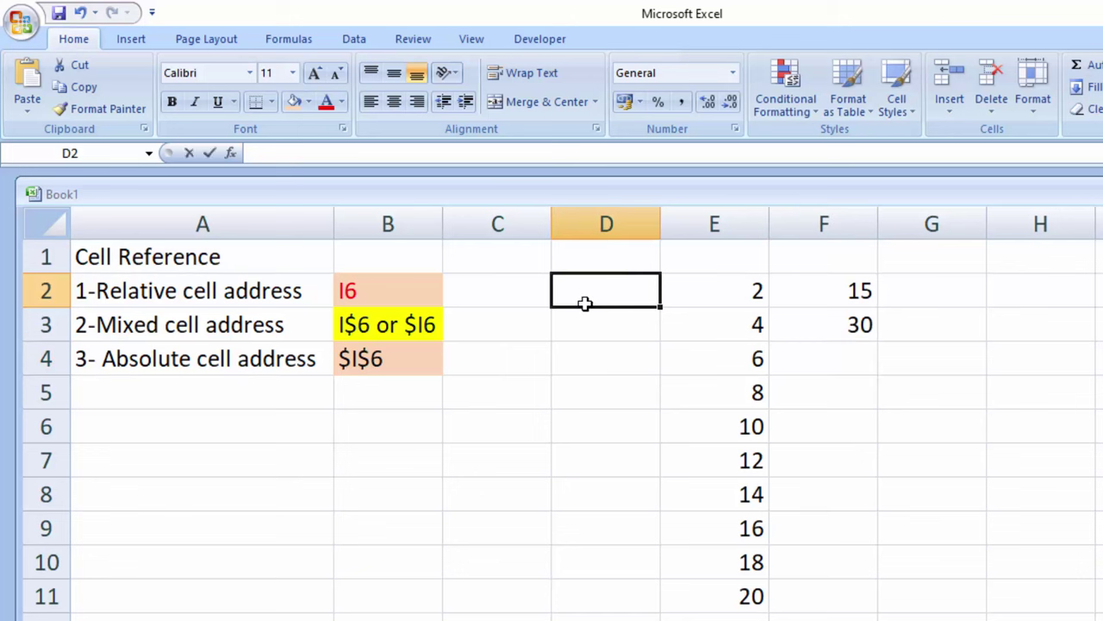
text(PriyaN)
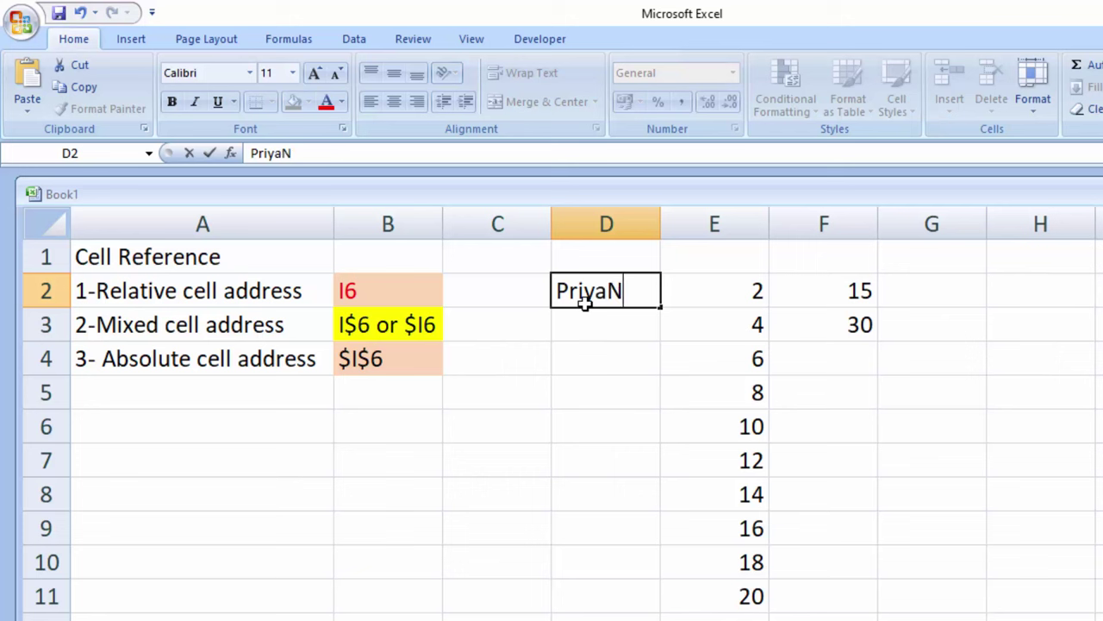
key(BackSpace)
text(nsh)
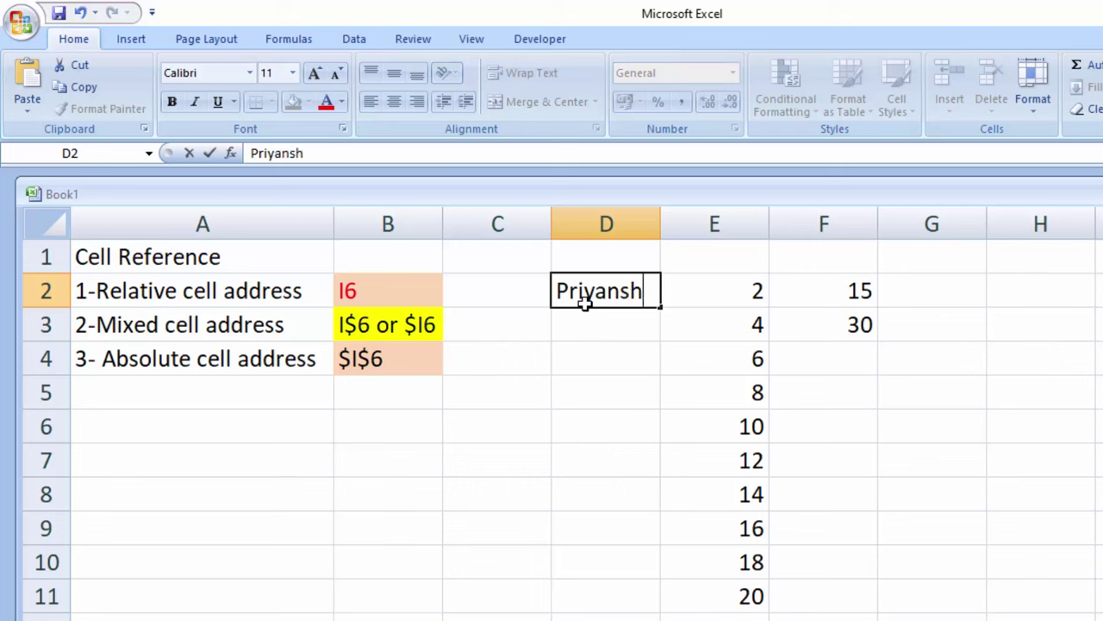
text(u)
key(Return)
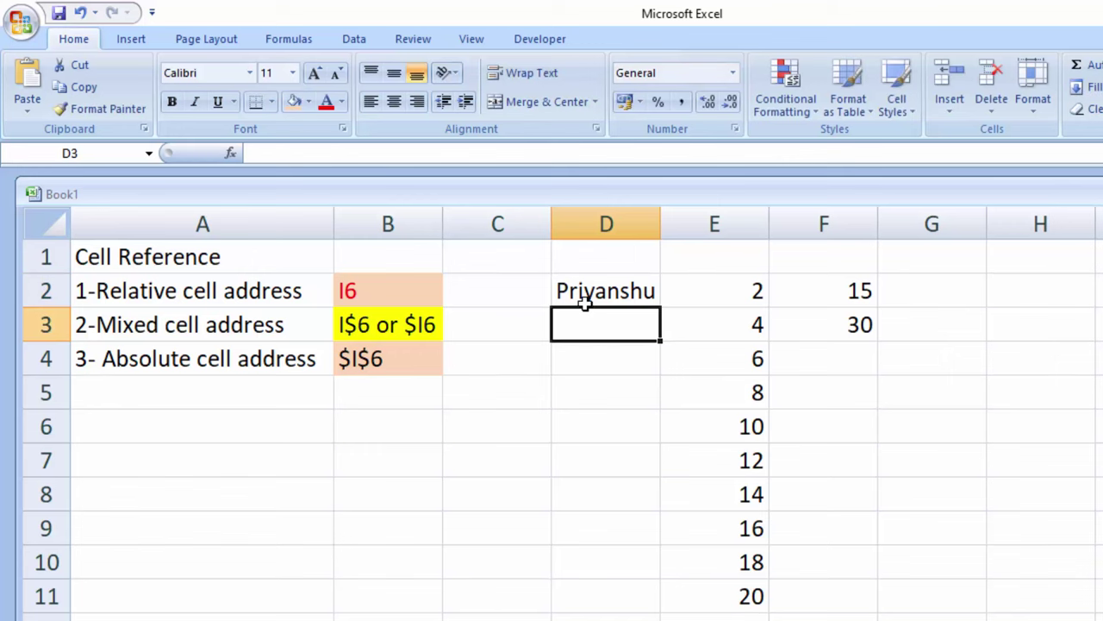
drag(661, 223, 810, 332)
Extend the 15, 30 pair in F2:F3 down to F11, counting by 15 to 150
key(Down)
key(Down)
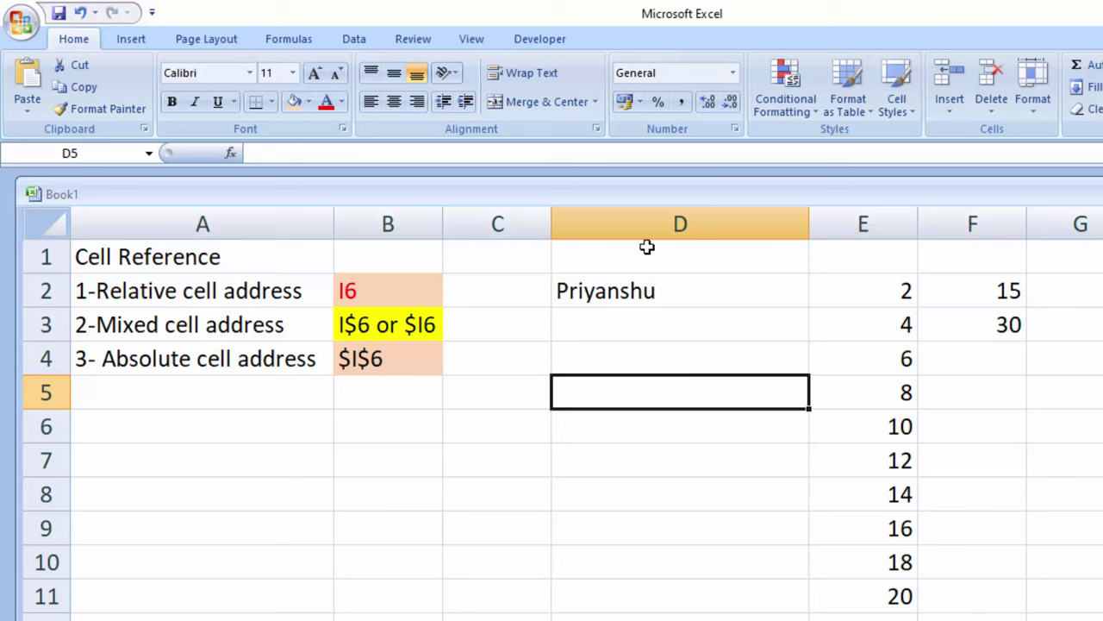
click(889, 290)
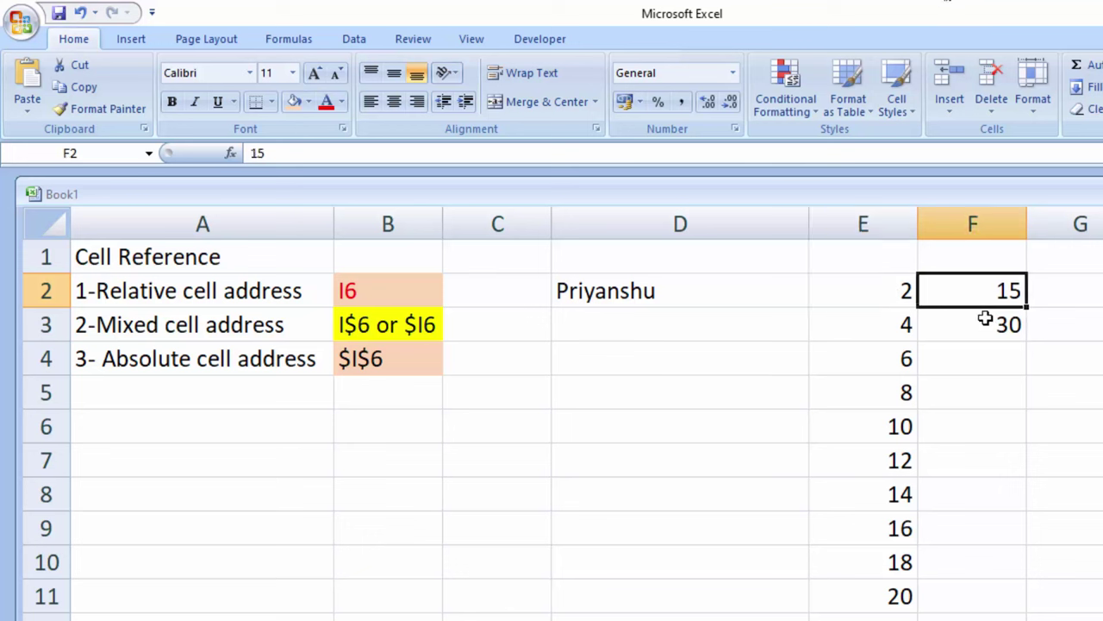
drag(975, 293, 1025, 599)
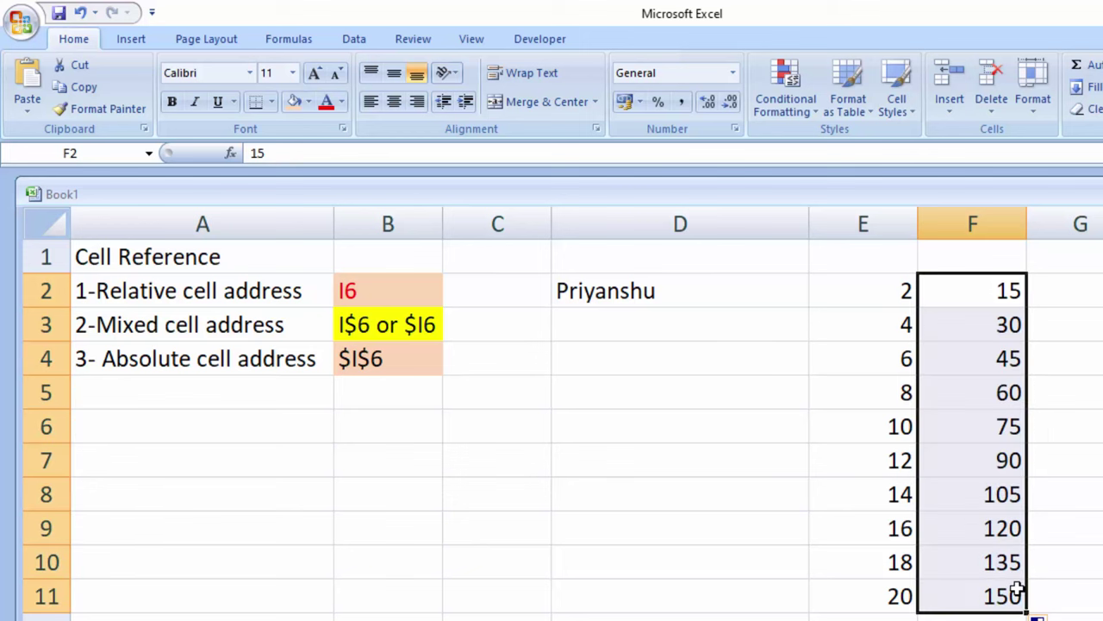
click(646, 354)
Enter sun in D4 and autofill the weekdays down through sat in D10
text(su)
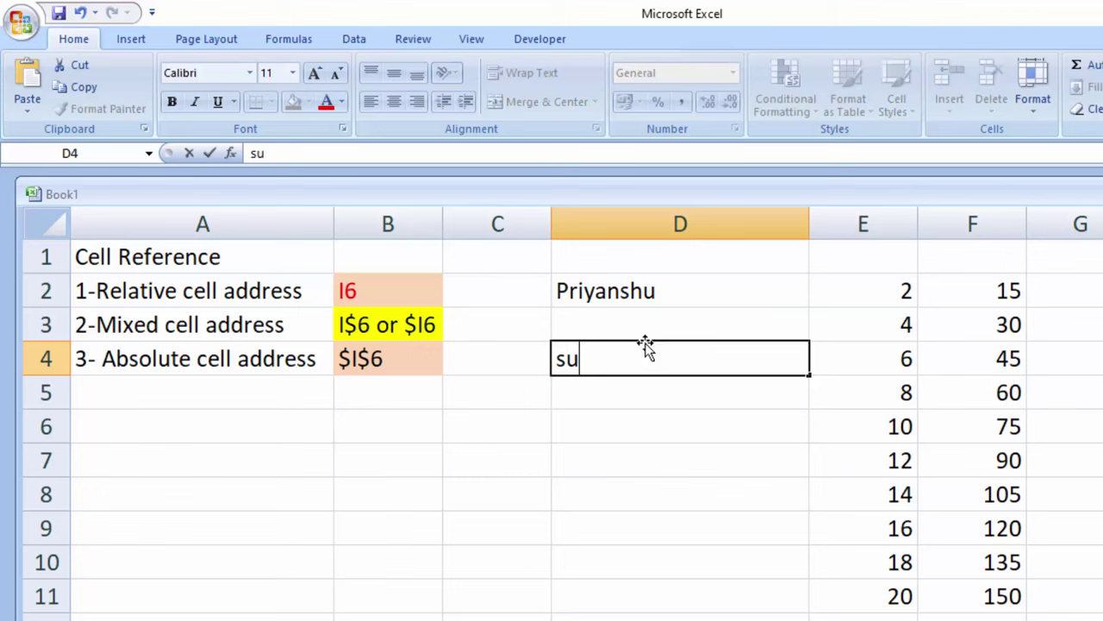
text(n)
click(670, 433)
click(691, 362)
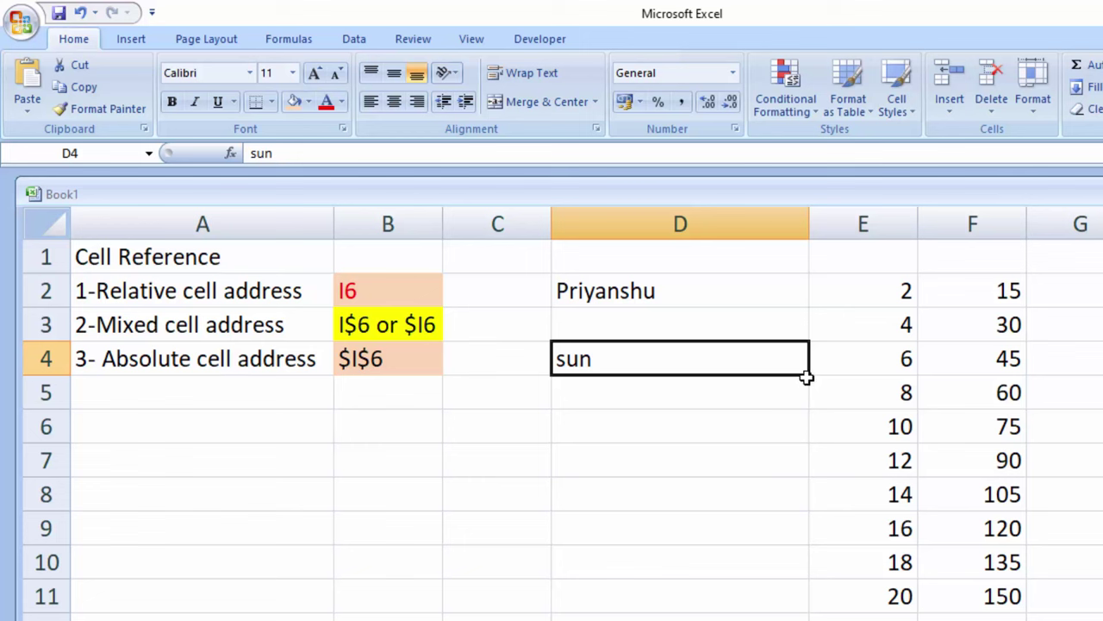
drag(806, 377, 809, 574)
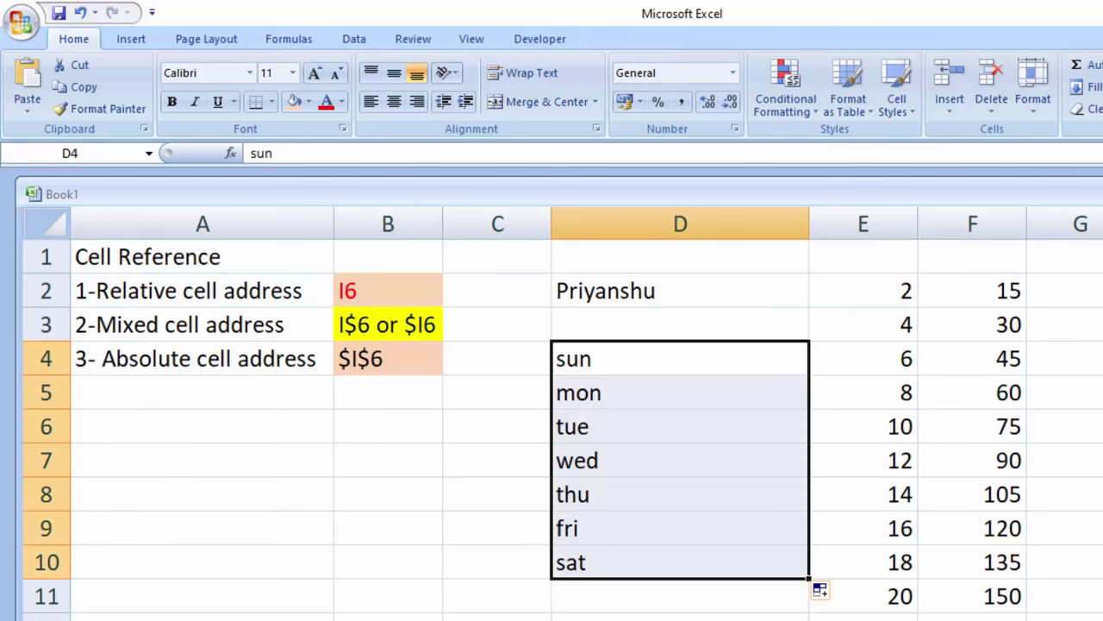
Enter jan in A6 and autofill the months down through jun in A11
click(198, 424)
text(jan)
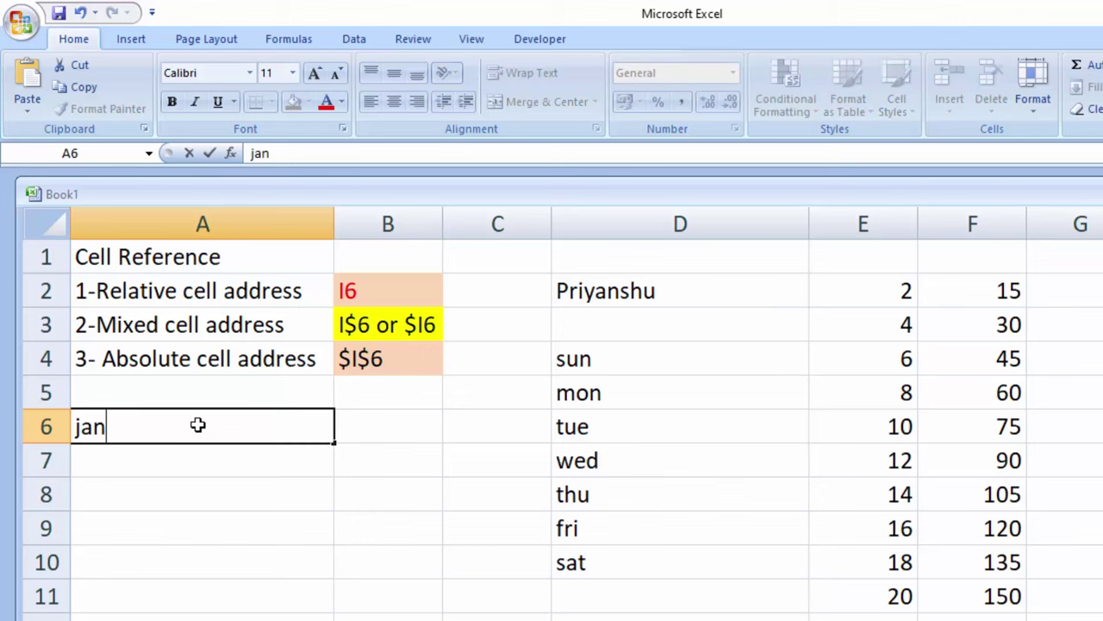
key(Return)
click(224, 428)
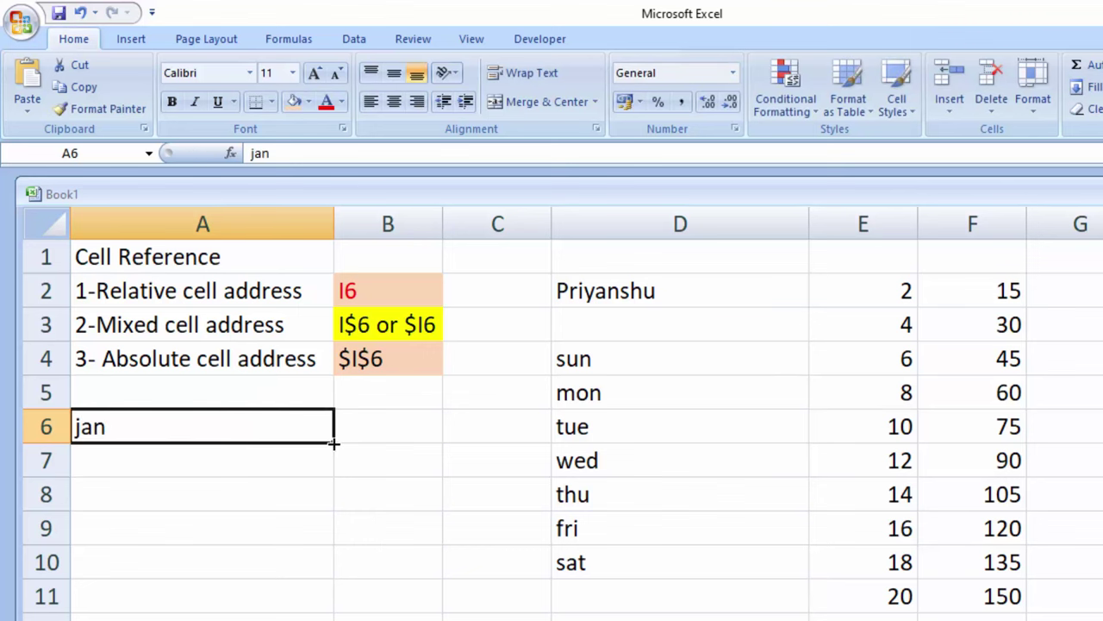
drag(334, 443, 329, 614)
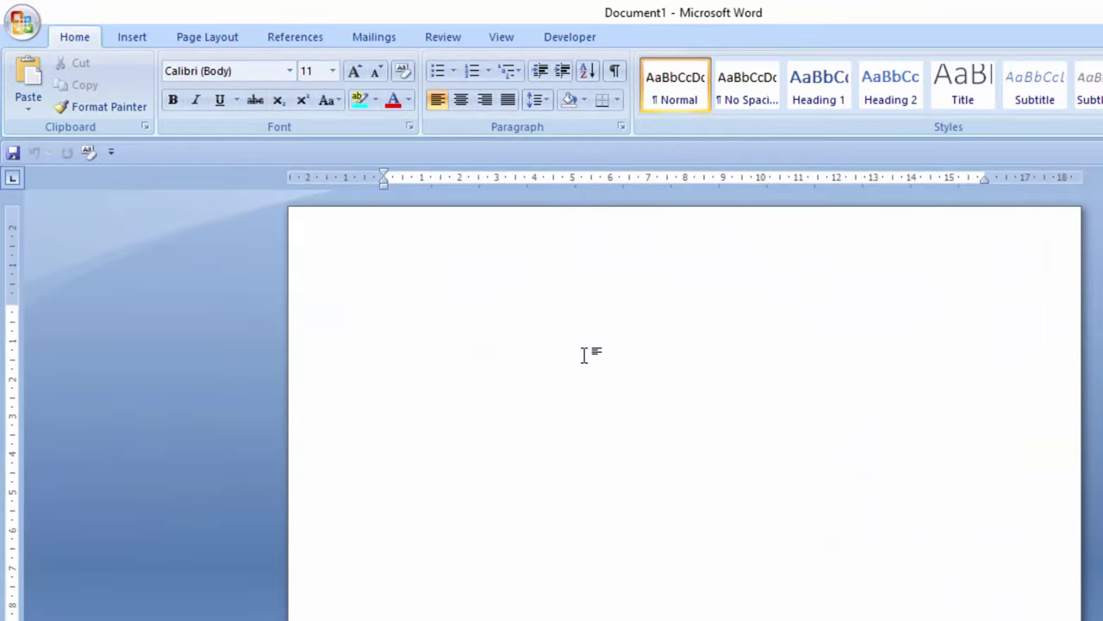
Write jan on the first line of the Word document and select it
text(jan)
drag(421, 311, 350, 313)
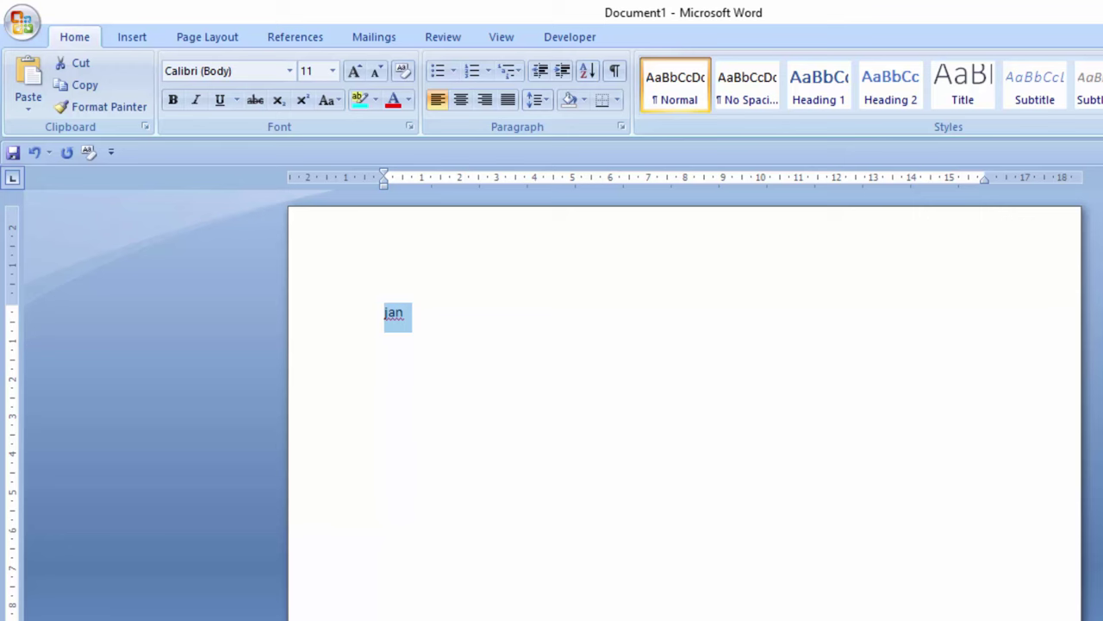
Switch from Word back to the Excel Book1 workbook with Alt+Tab
key(alt+Tab)
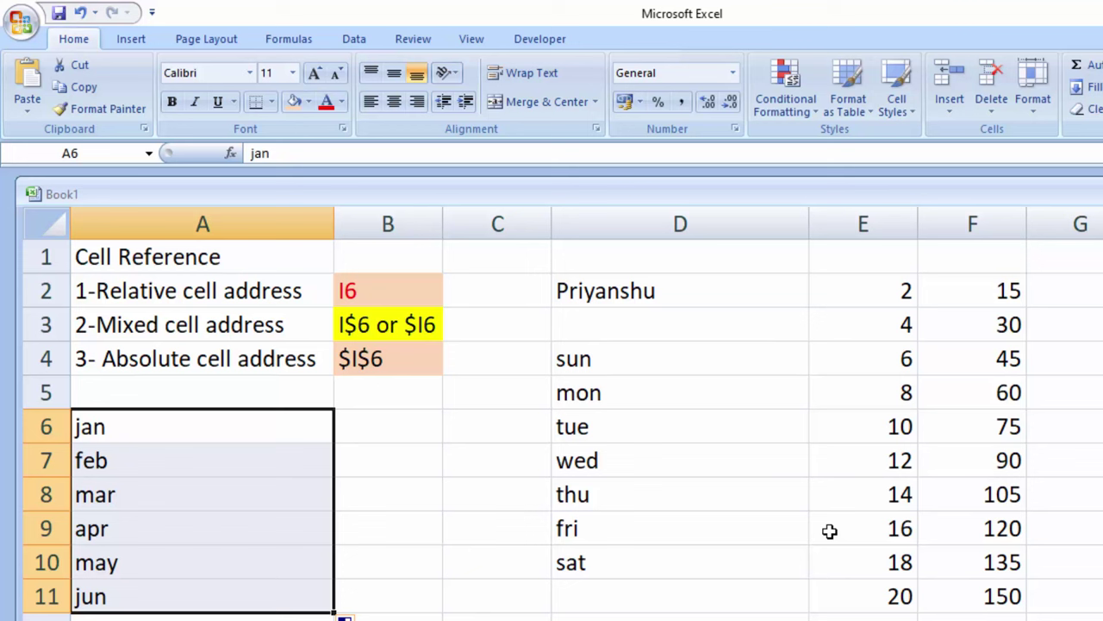